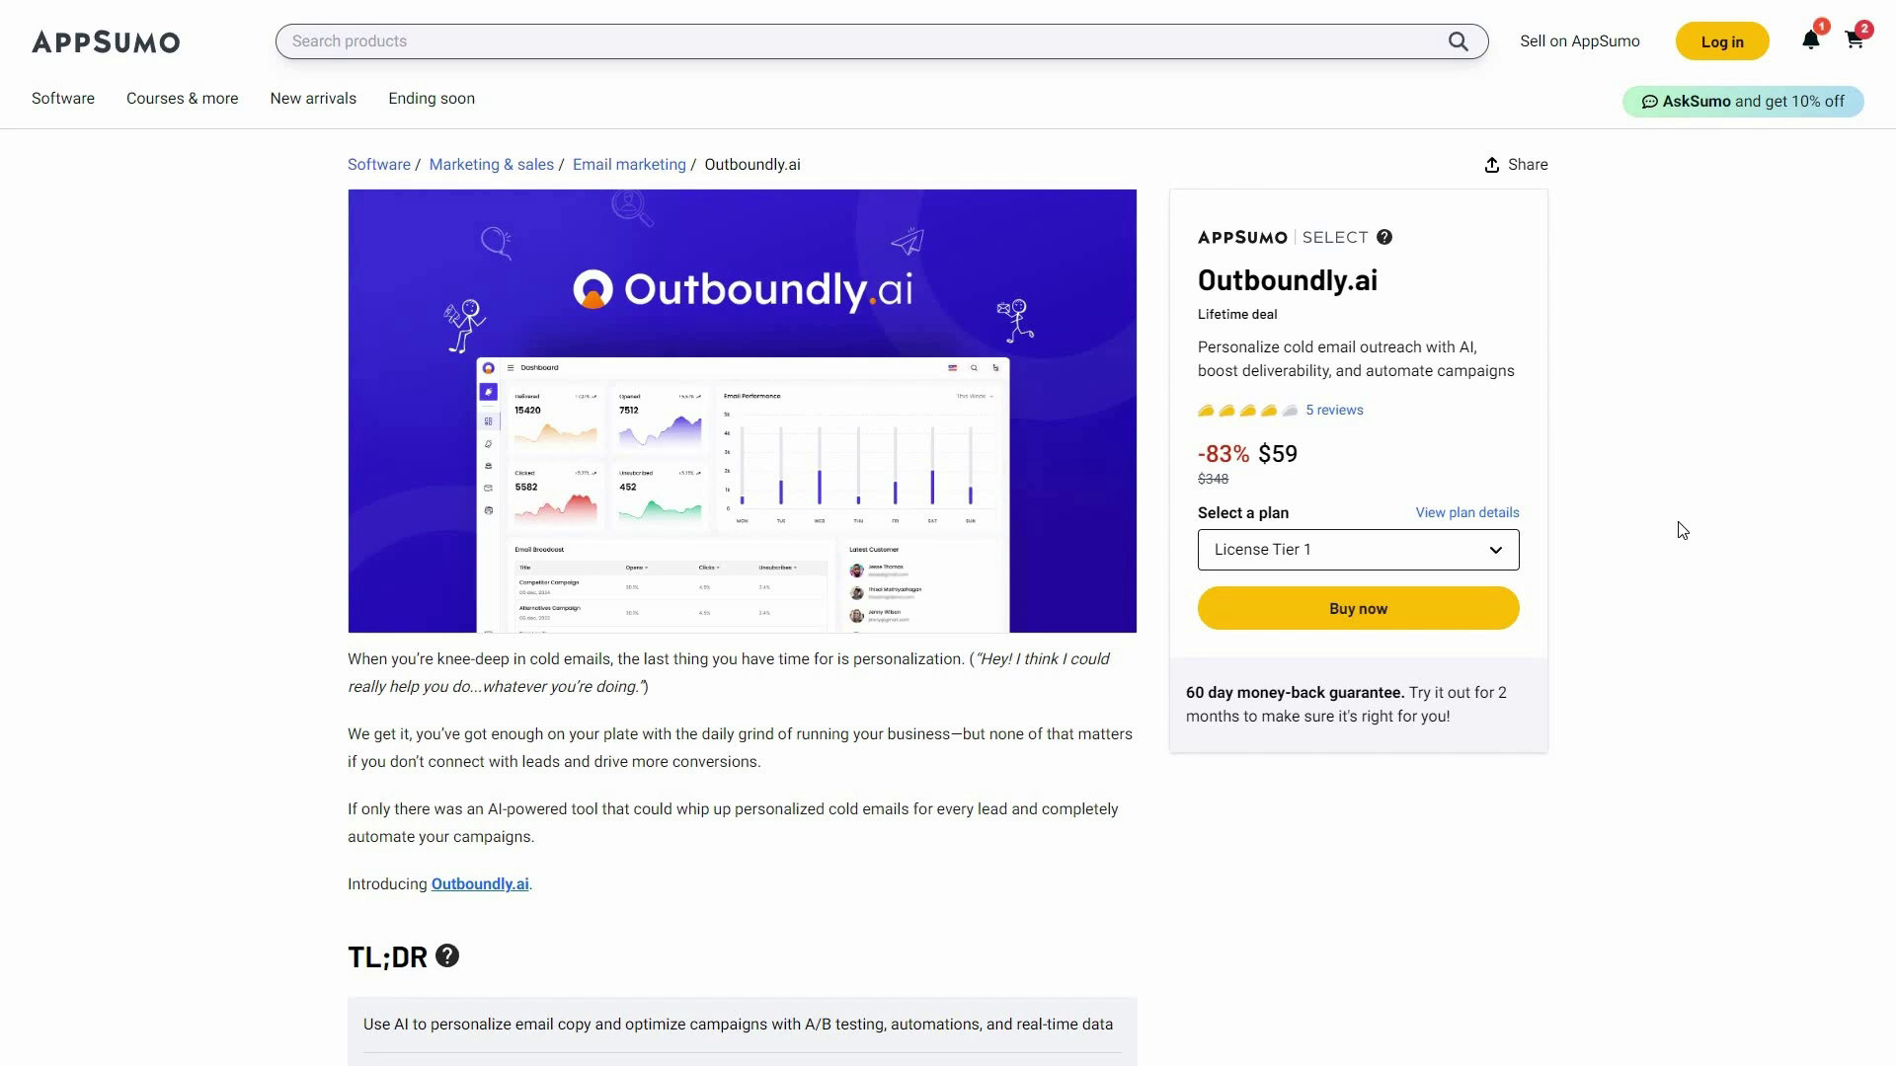
# - Scroll the Outboundly.ai AppSumo deal page until the section nav bar appears
pyautogui.scroll(-1, 741, 886)
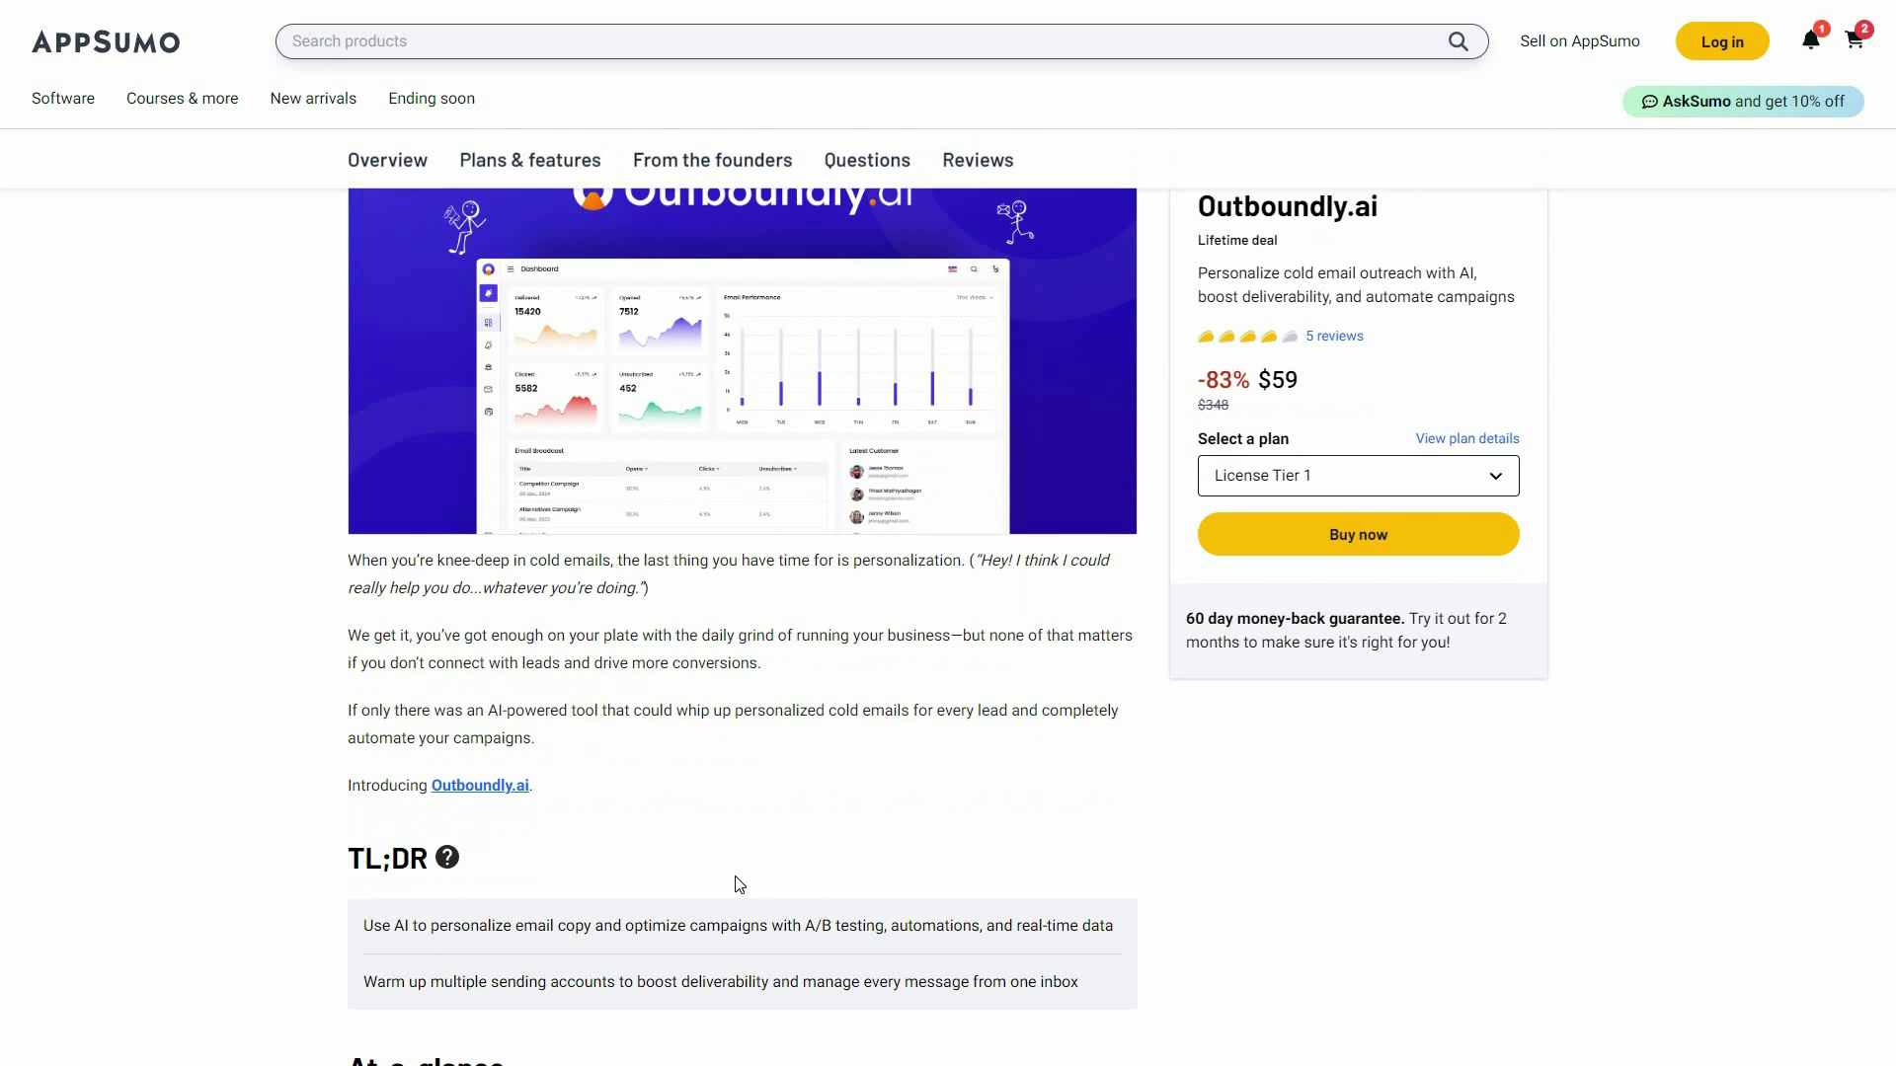
# - Jump to Plans & features and scroll through the Outboundly.ai license tiers
pyautogui.click(558, 163)
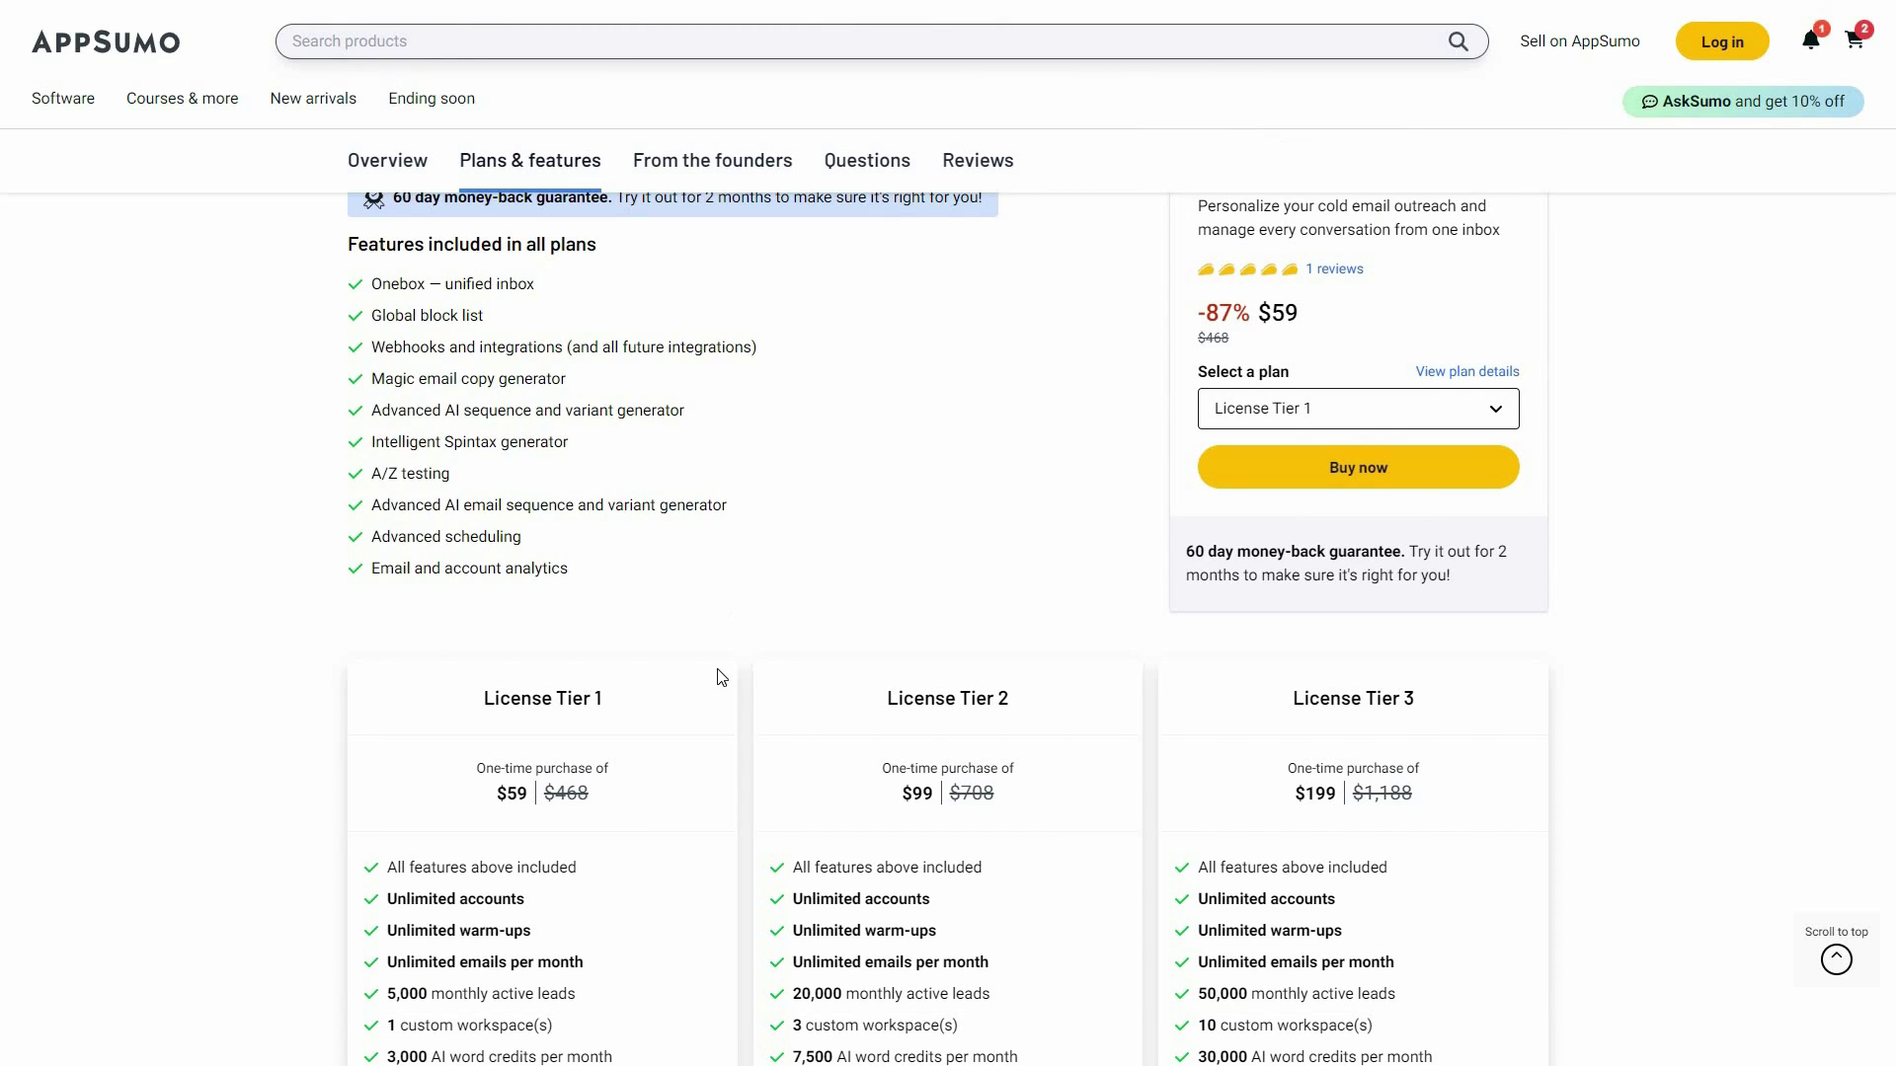
pyautogui.scroll(-2, 720, 677)
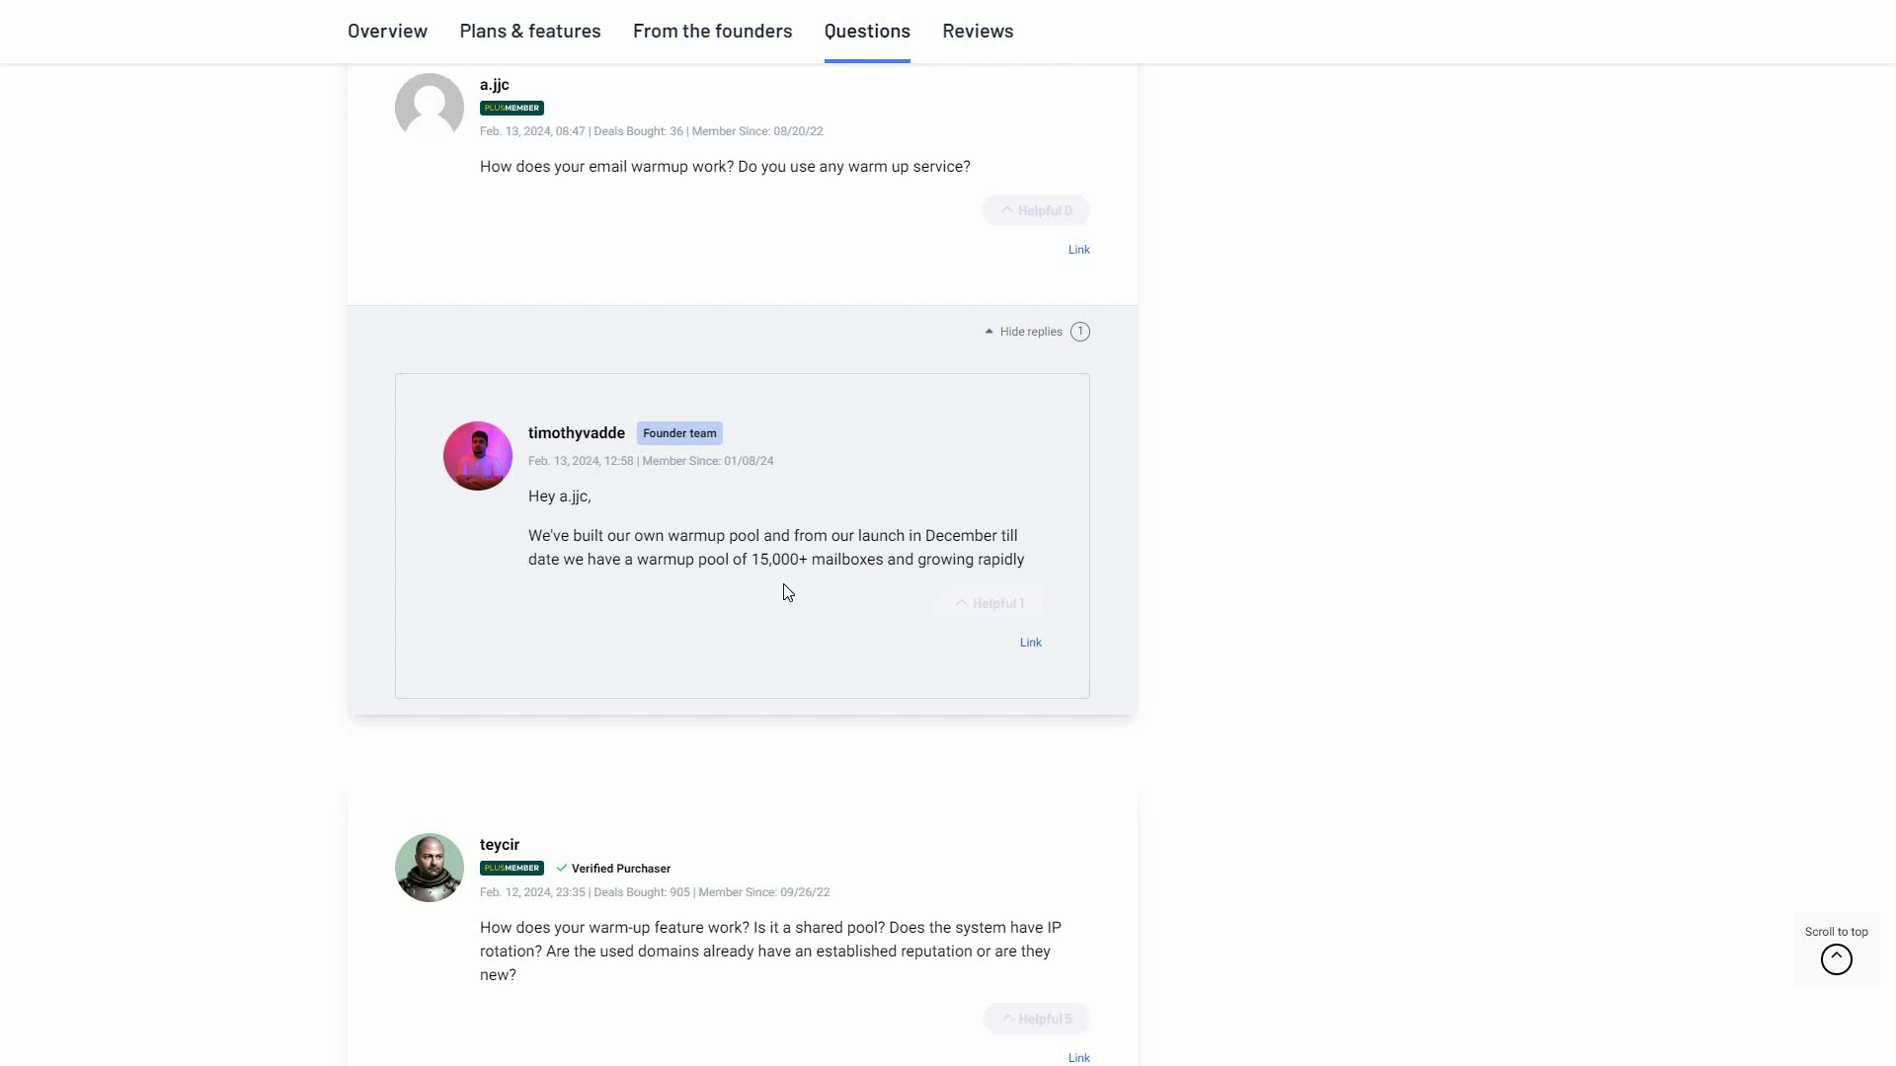
# - Scroll further through the remaining warm-up questions on the deal page
pyautogui.scroll(-7, 788, 593)
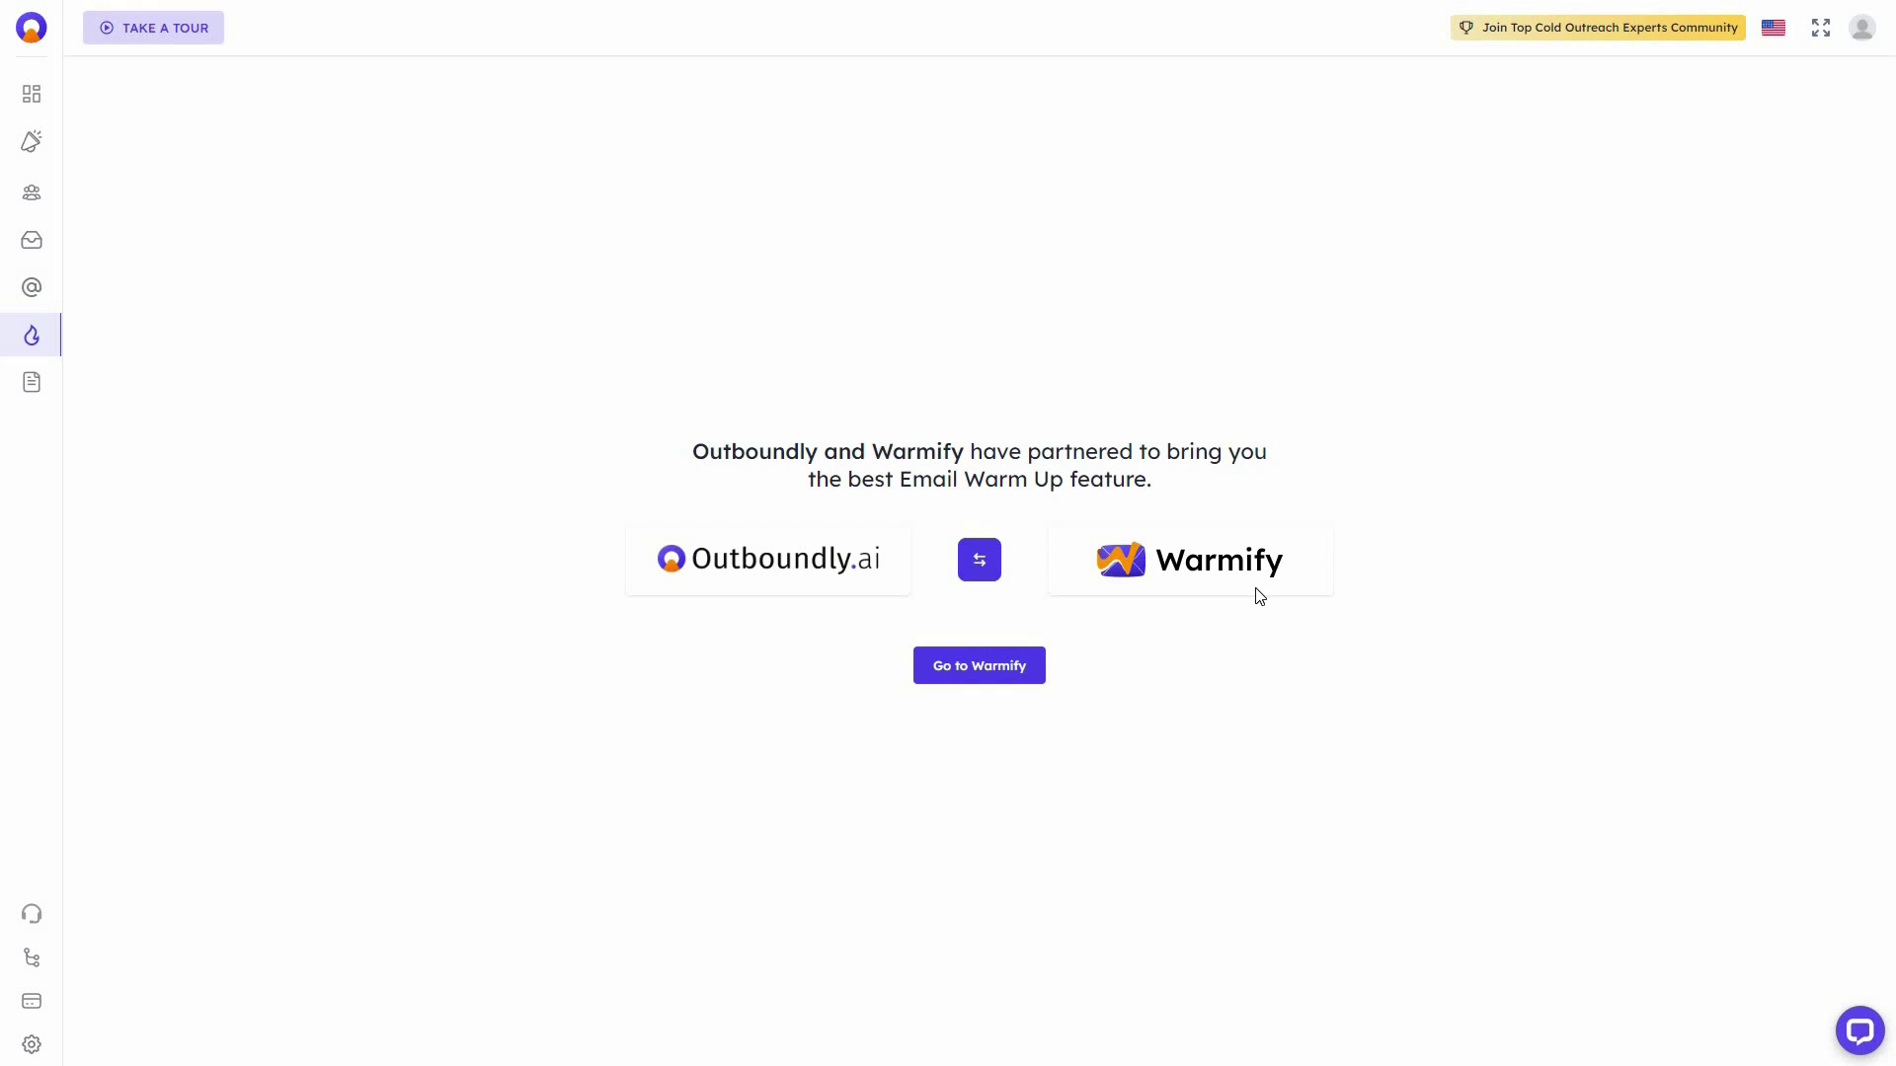
# - Follow the Go to Warmify link from Outboundly.ai's Email Warm Up page
pyautogui.click(1013, 673)
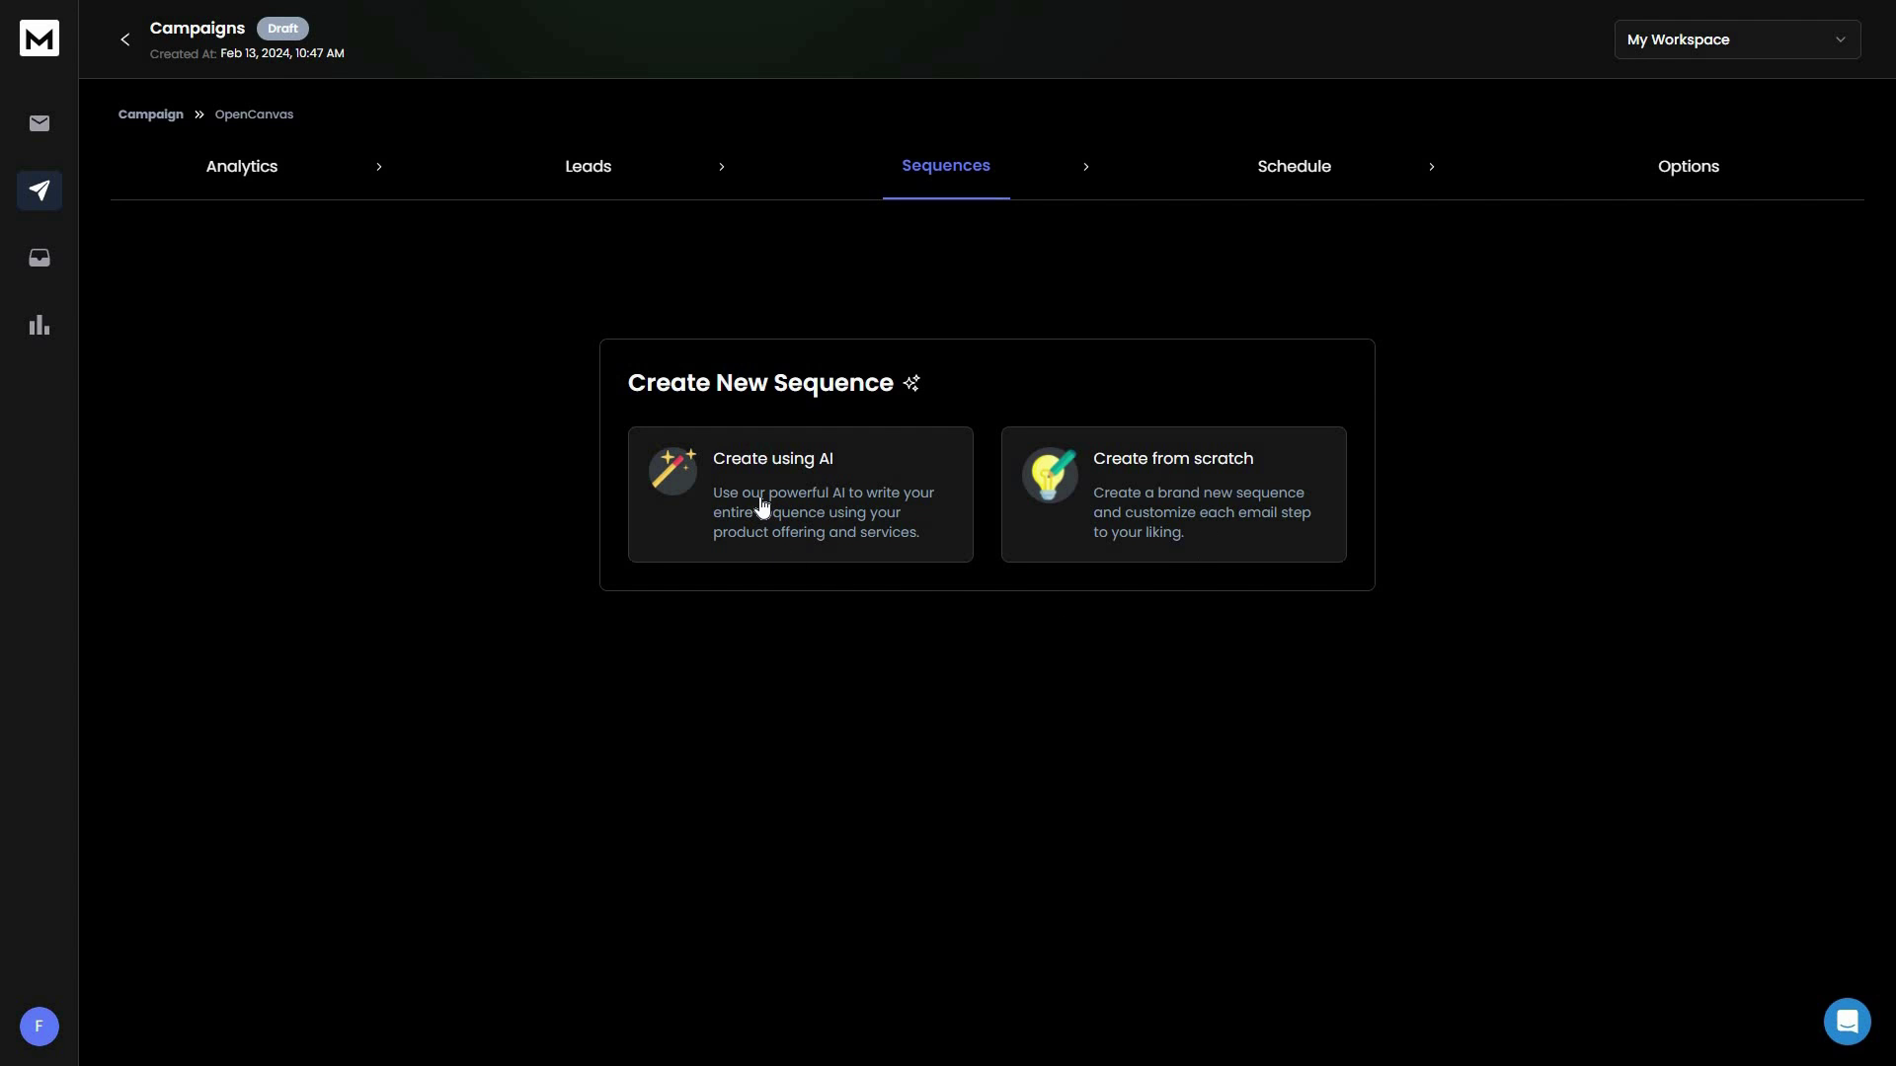
pyautogui.click(807, 488)
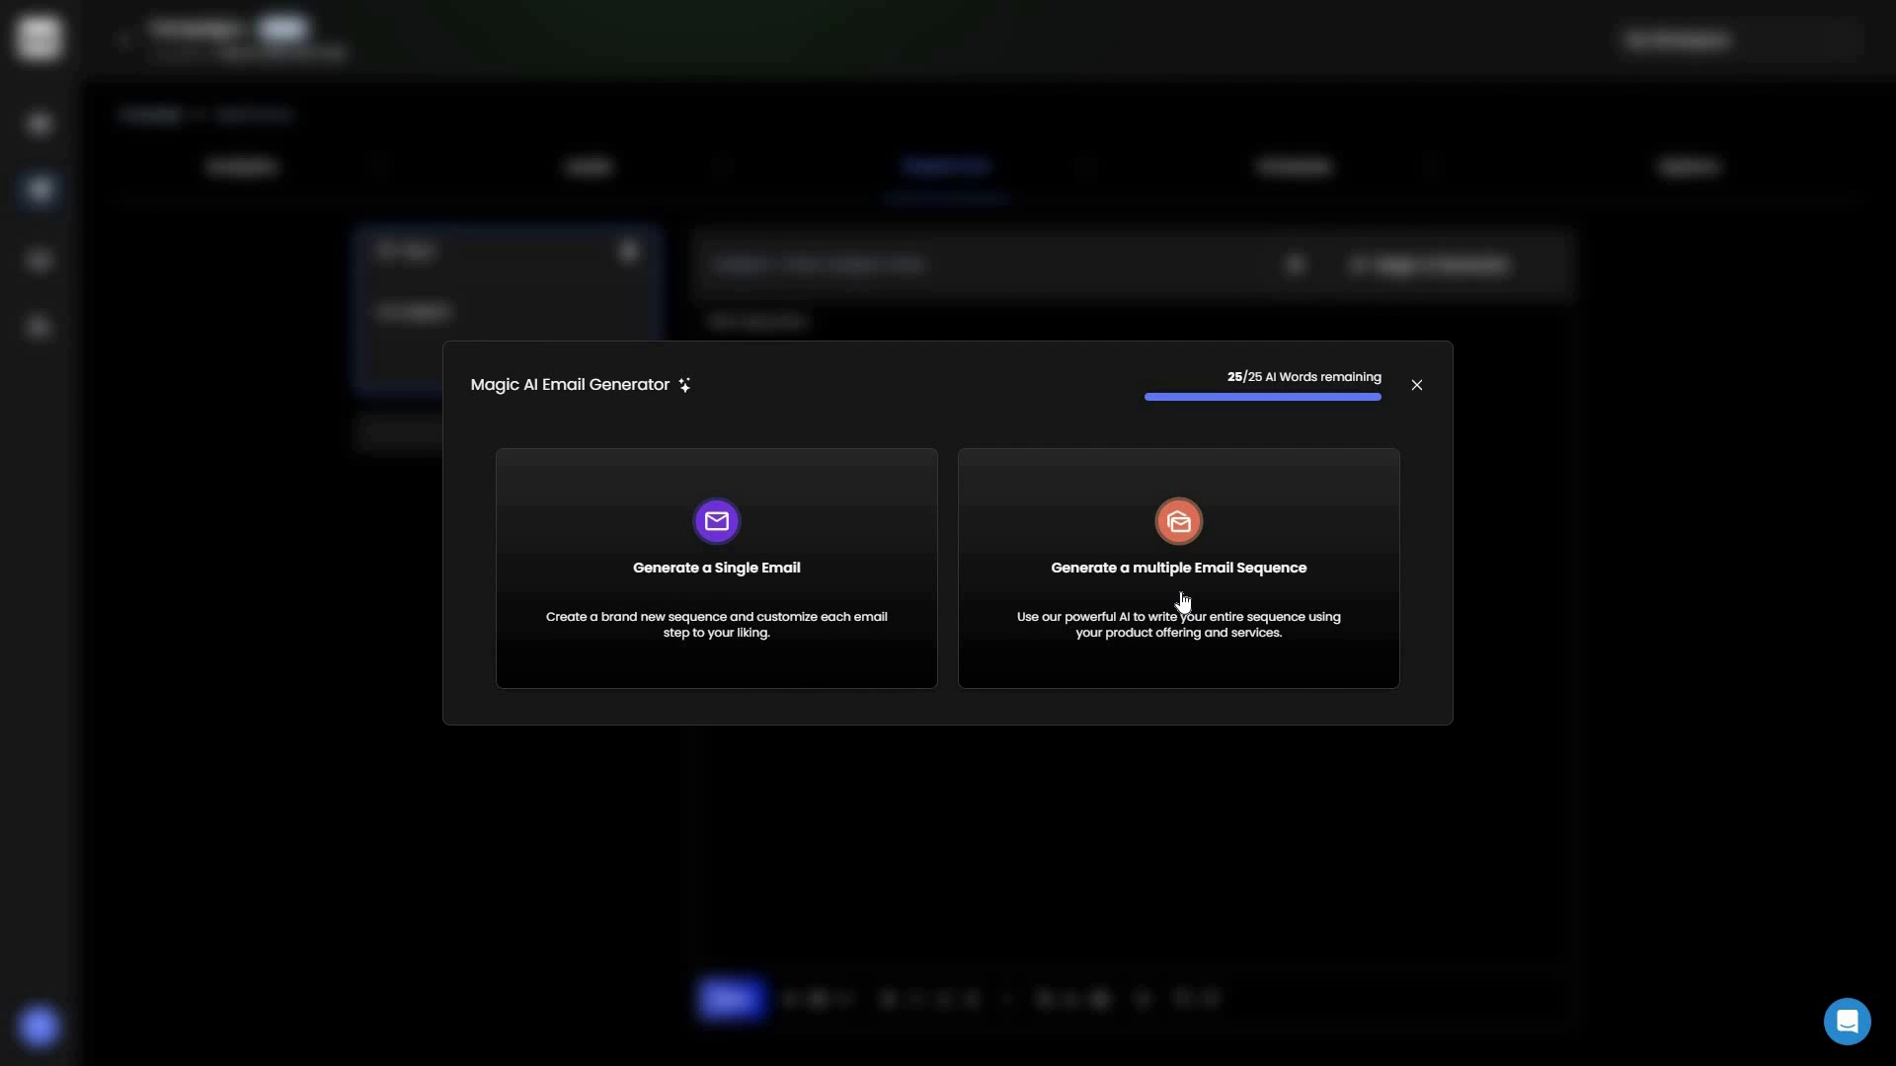
pyautogui.click(785, 597)
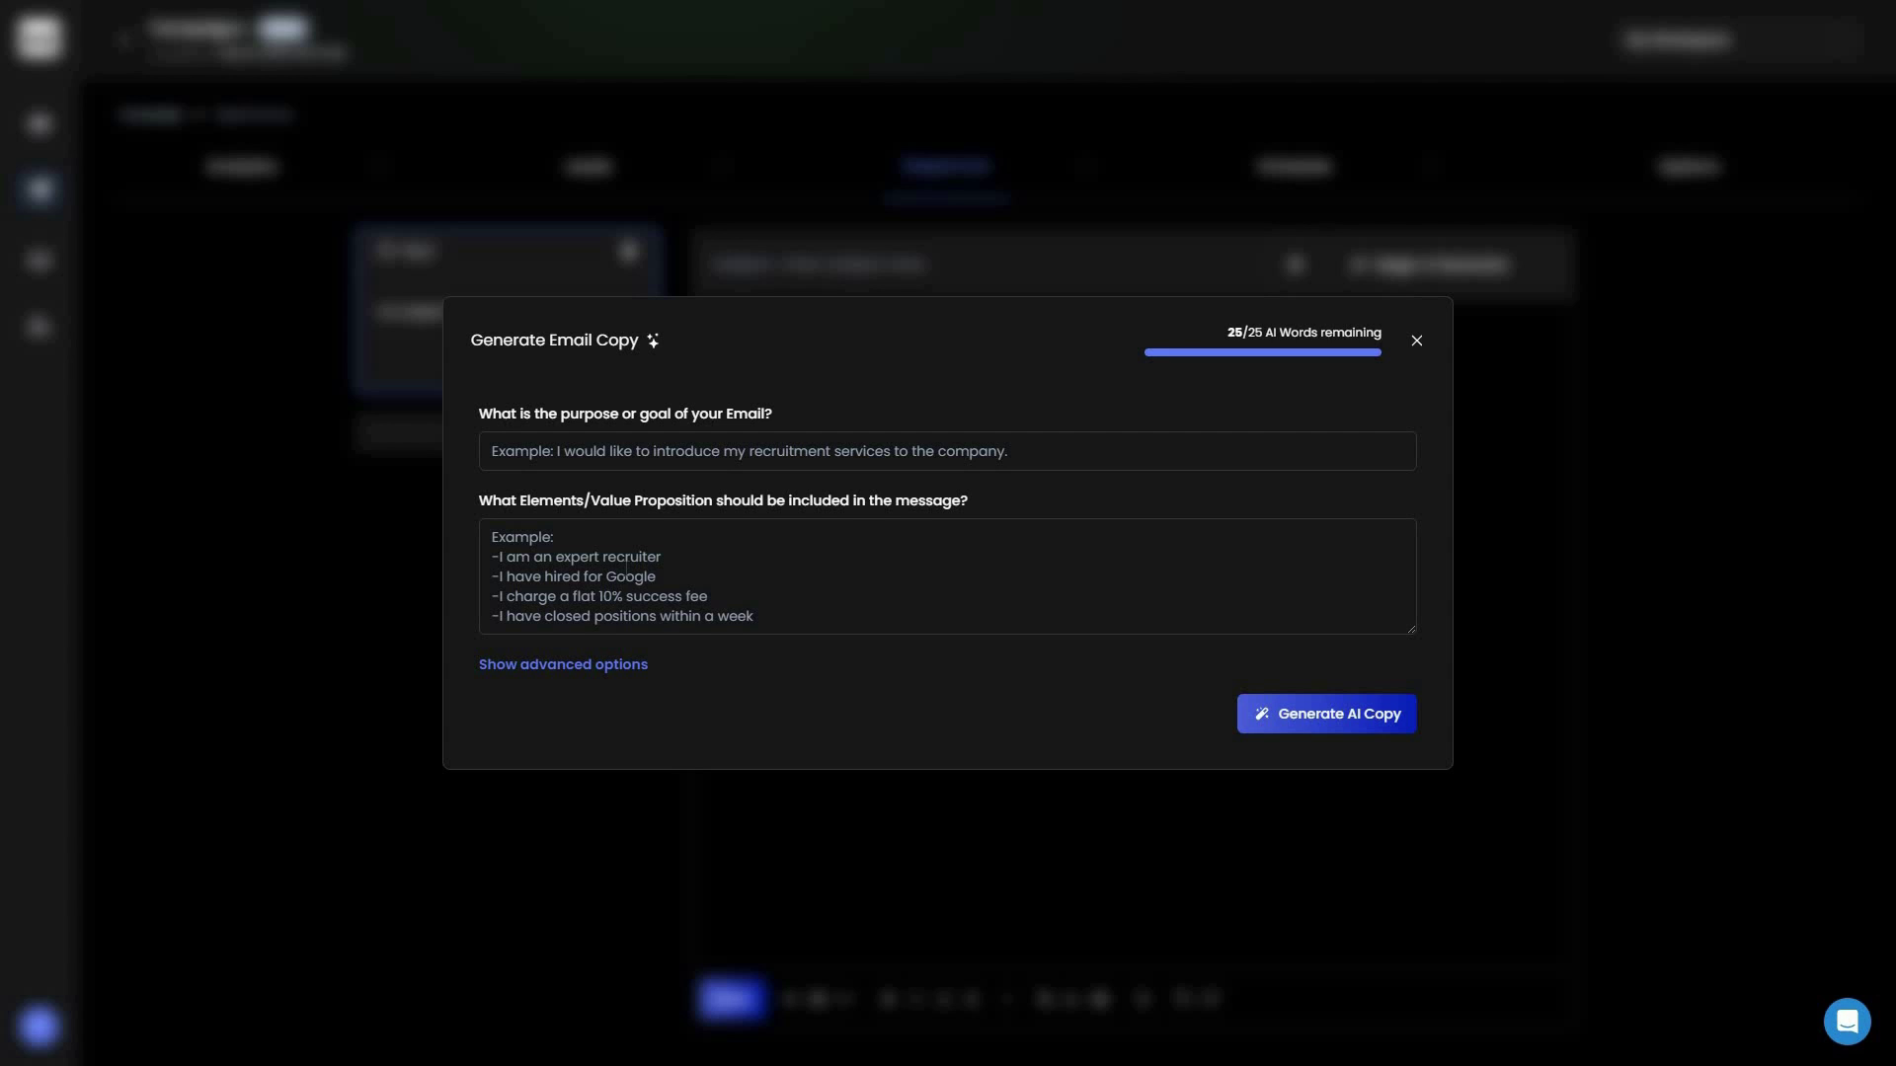
pyautogui.click(557, 670)
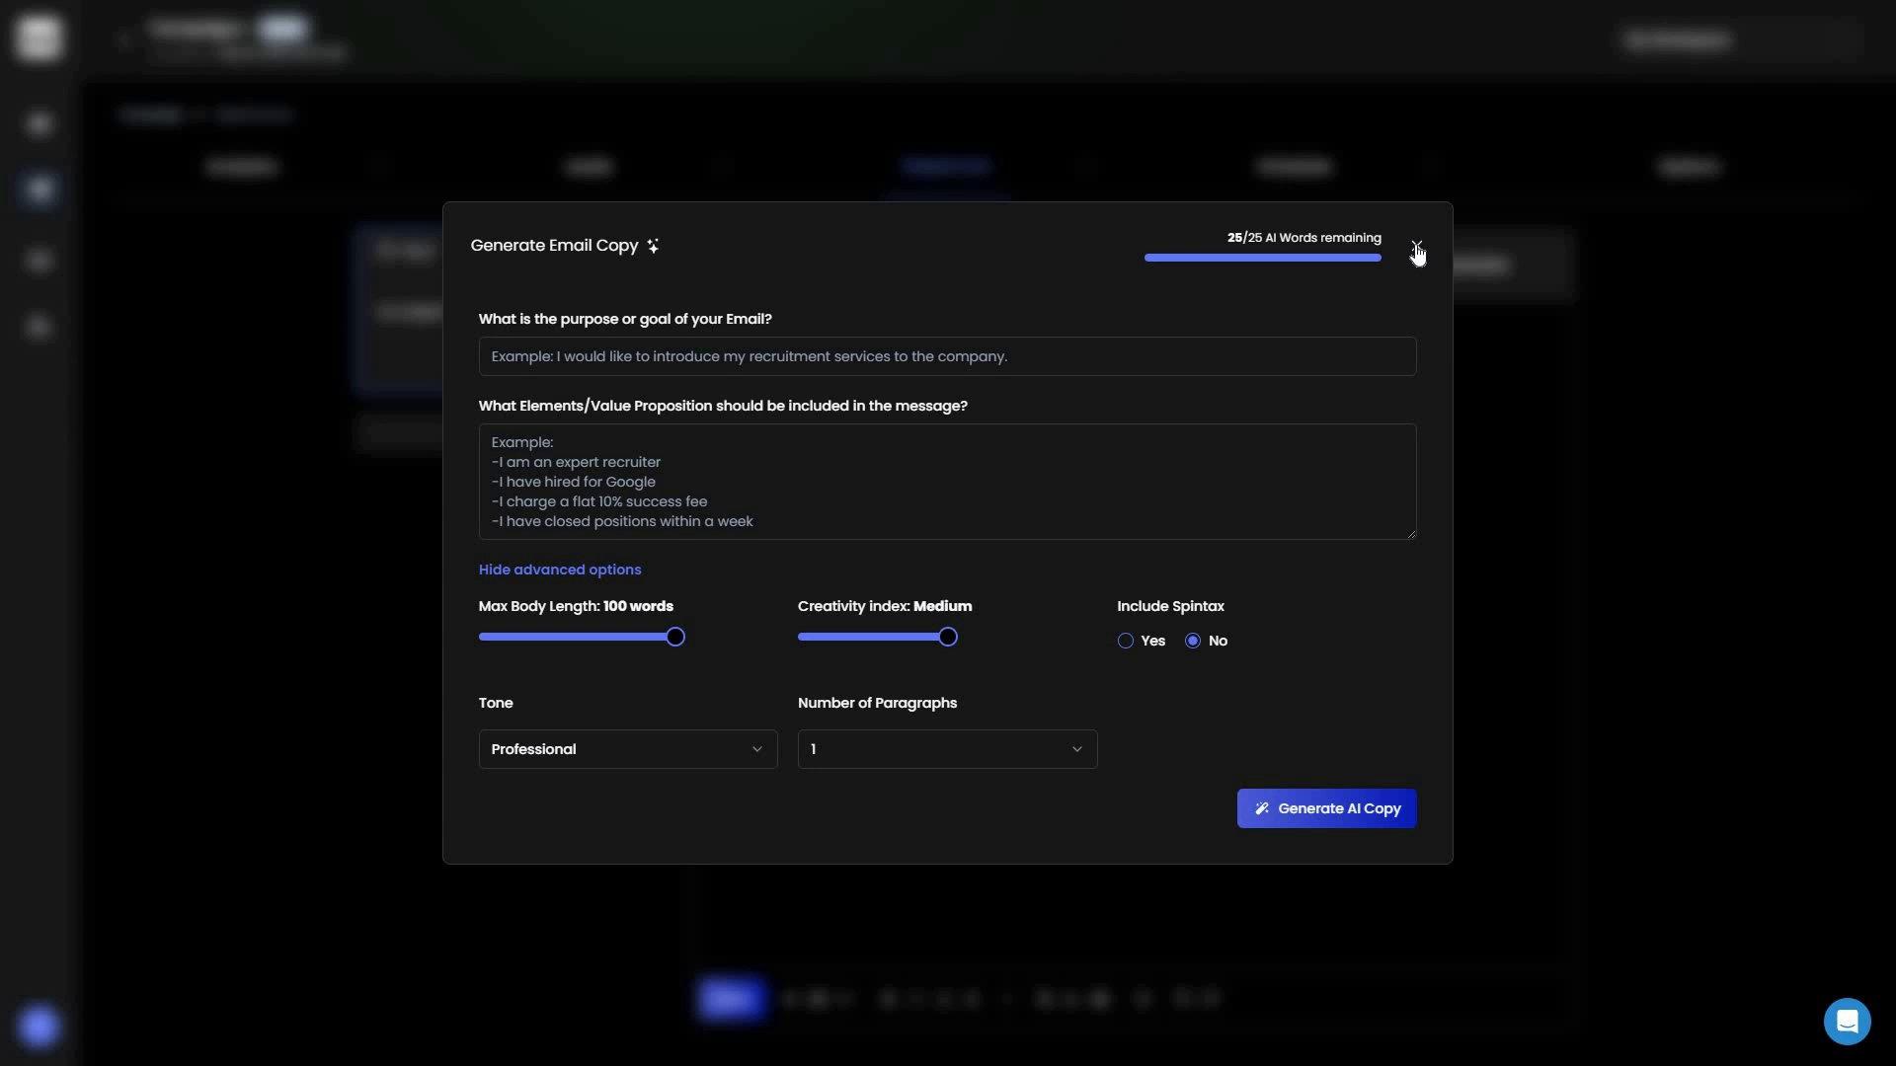
pyautogui.click(1417, 251)
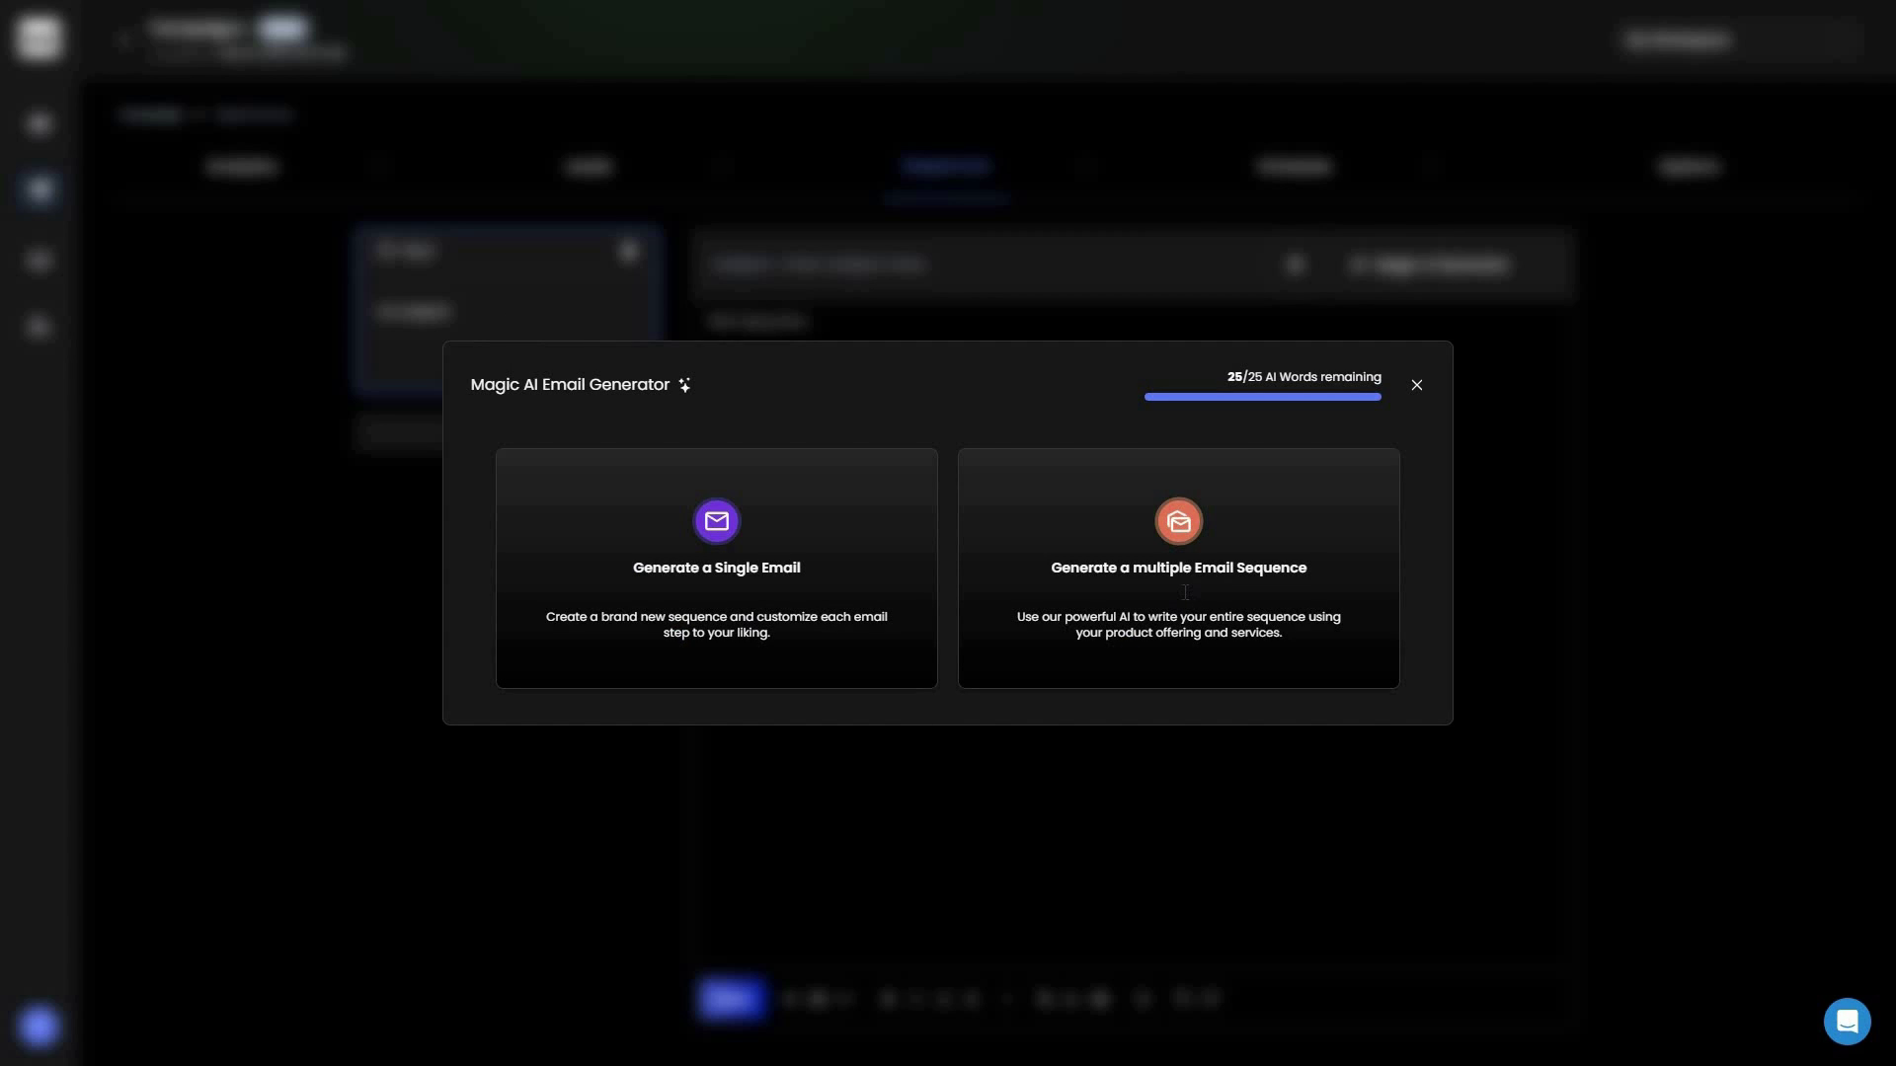
pyautogui.click(883, 608)
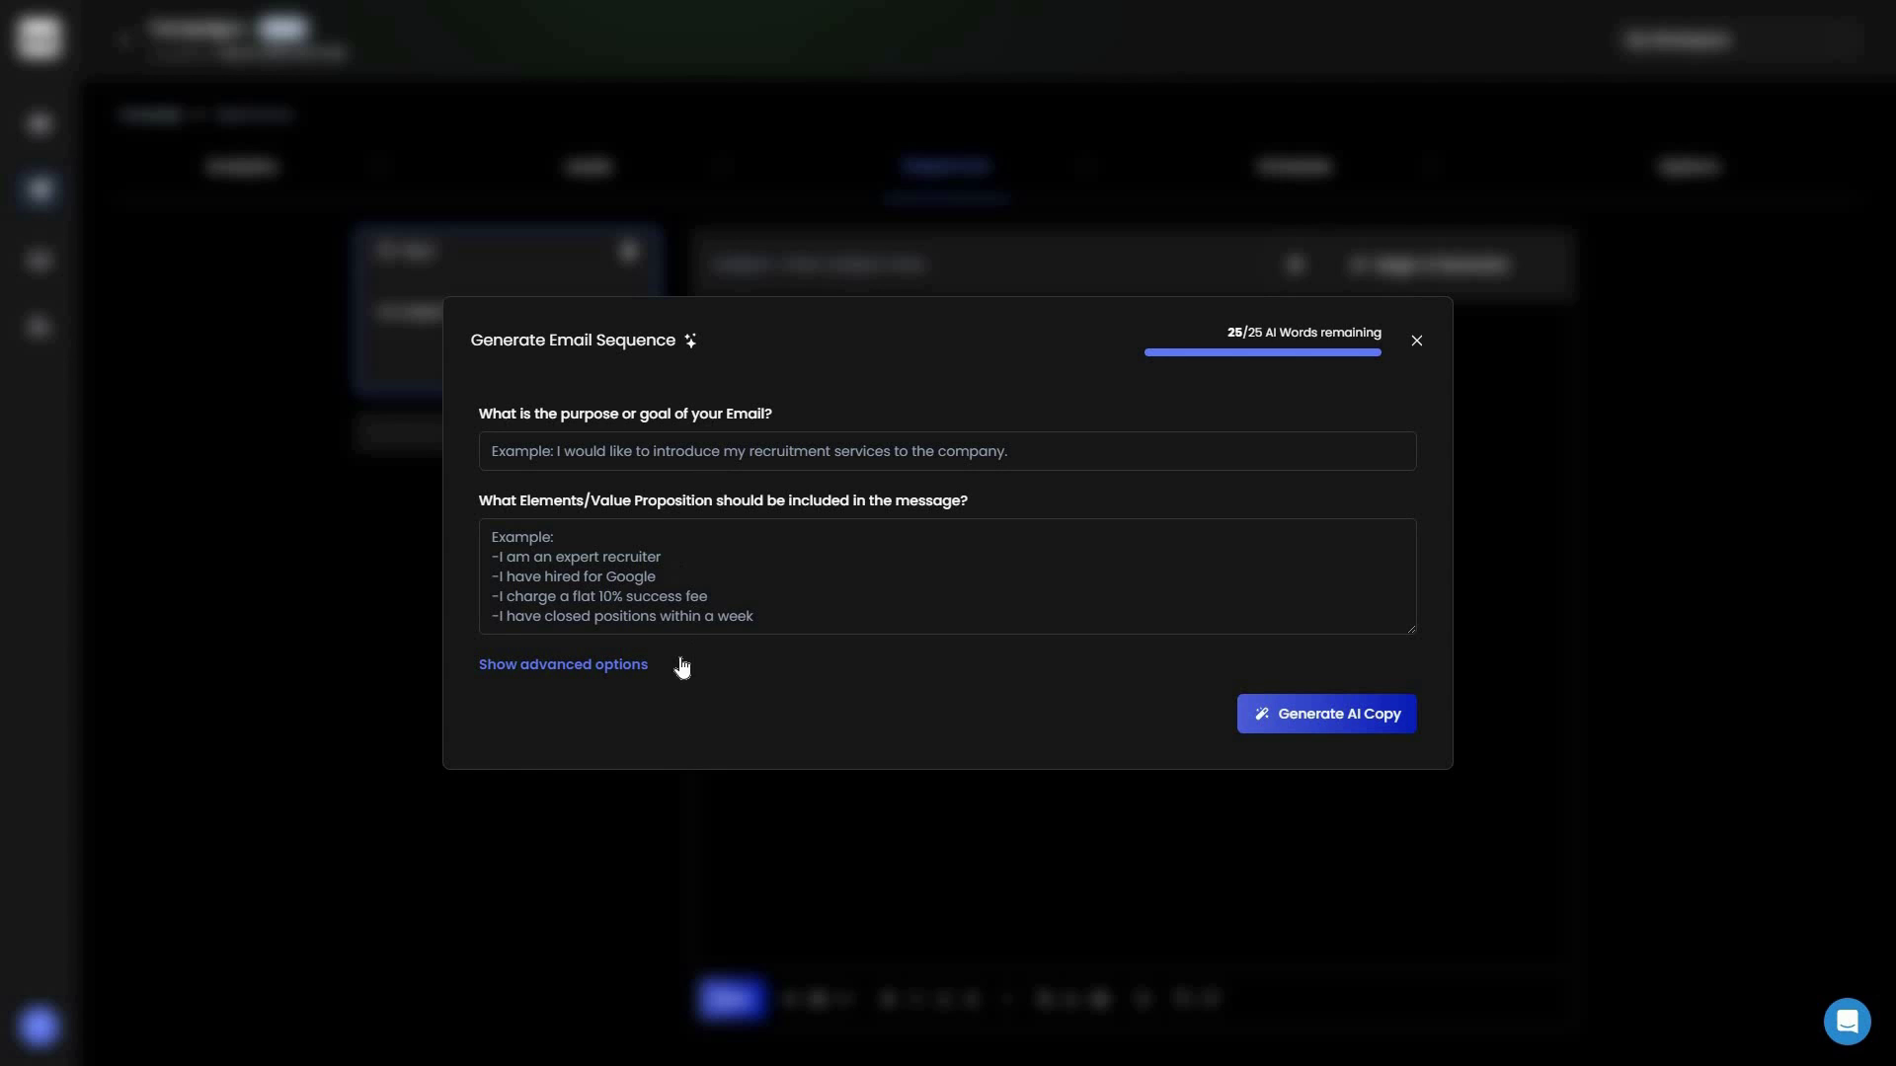
pyautogui.click(591, 666)
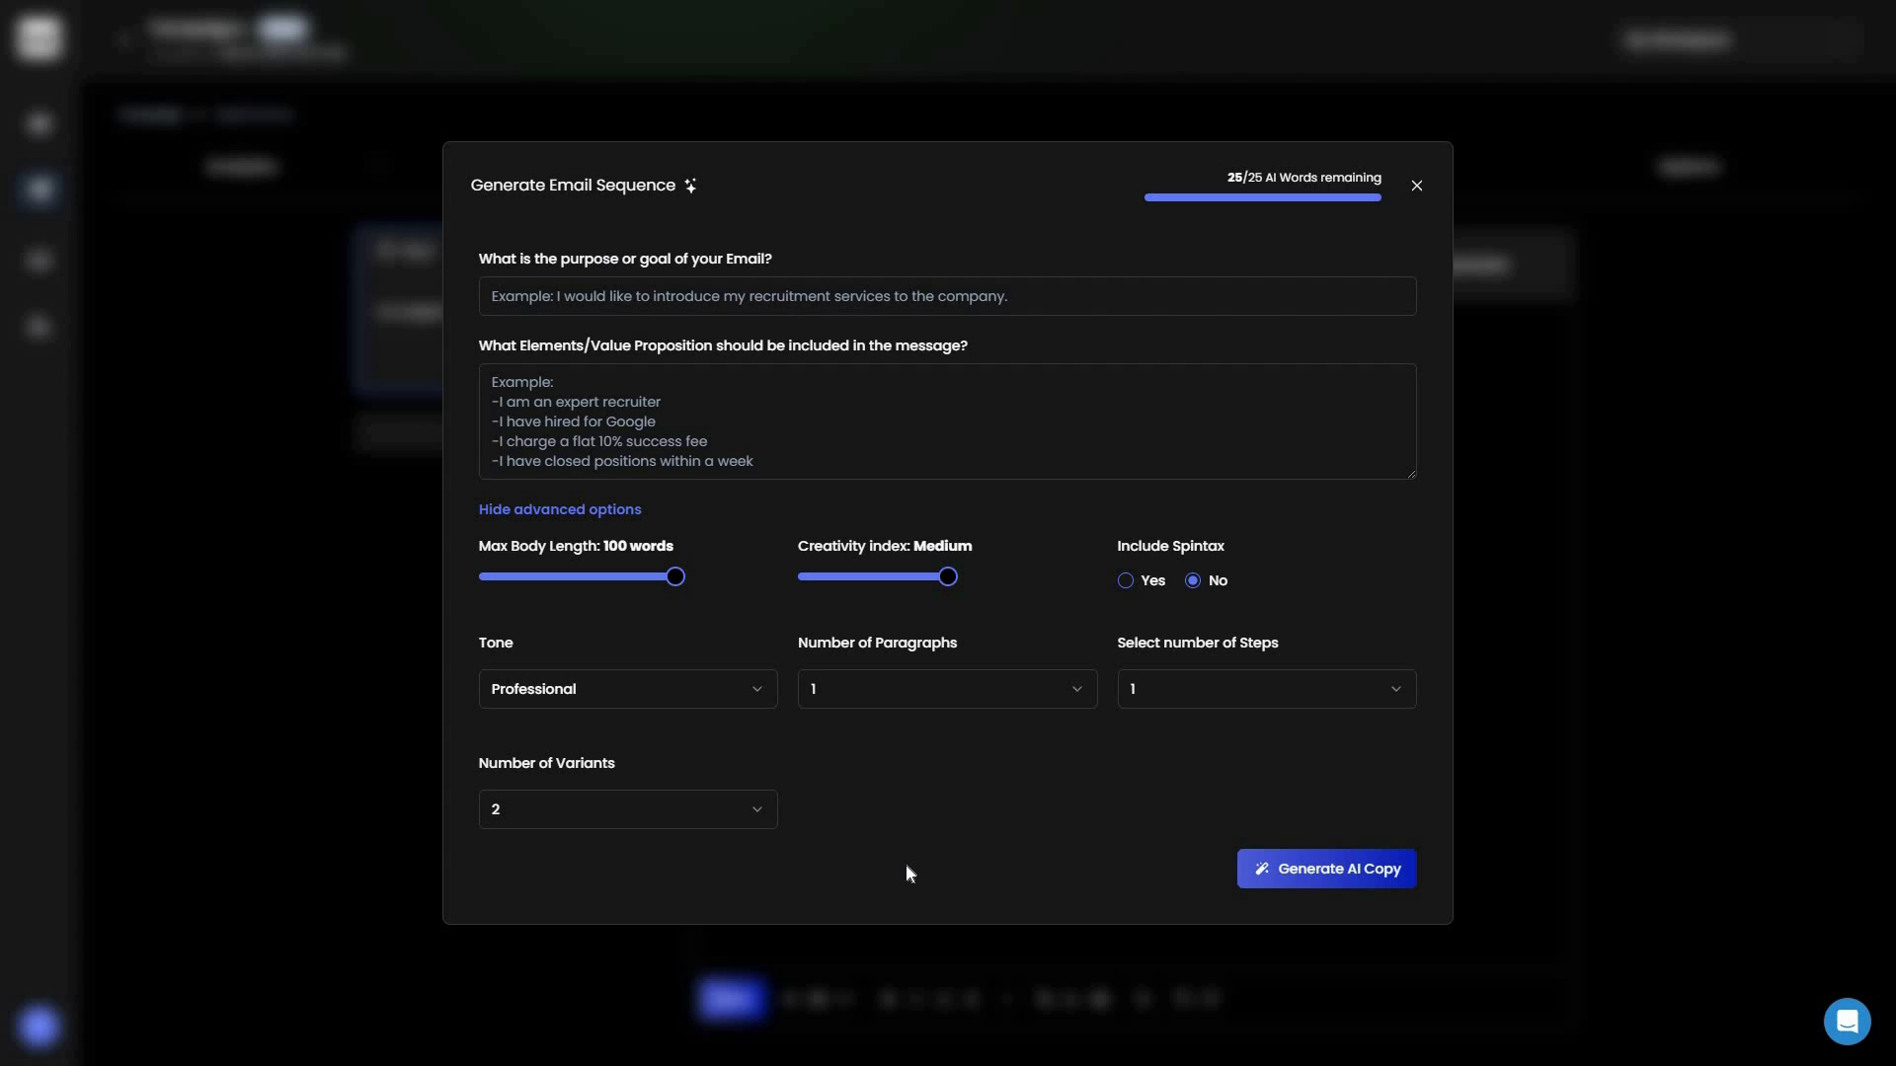
pyautogui.click(1457, 358)
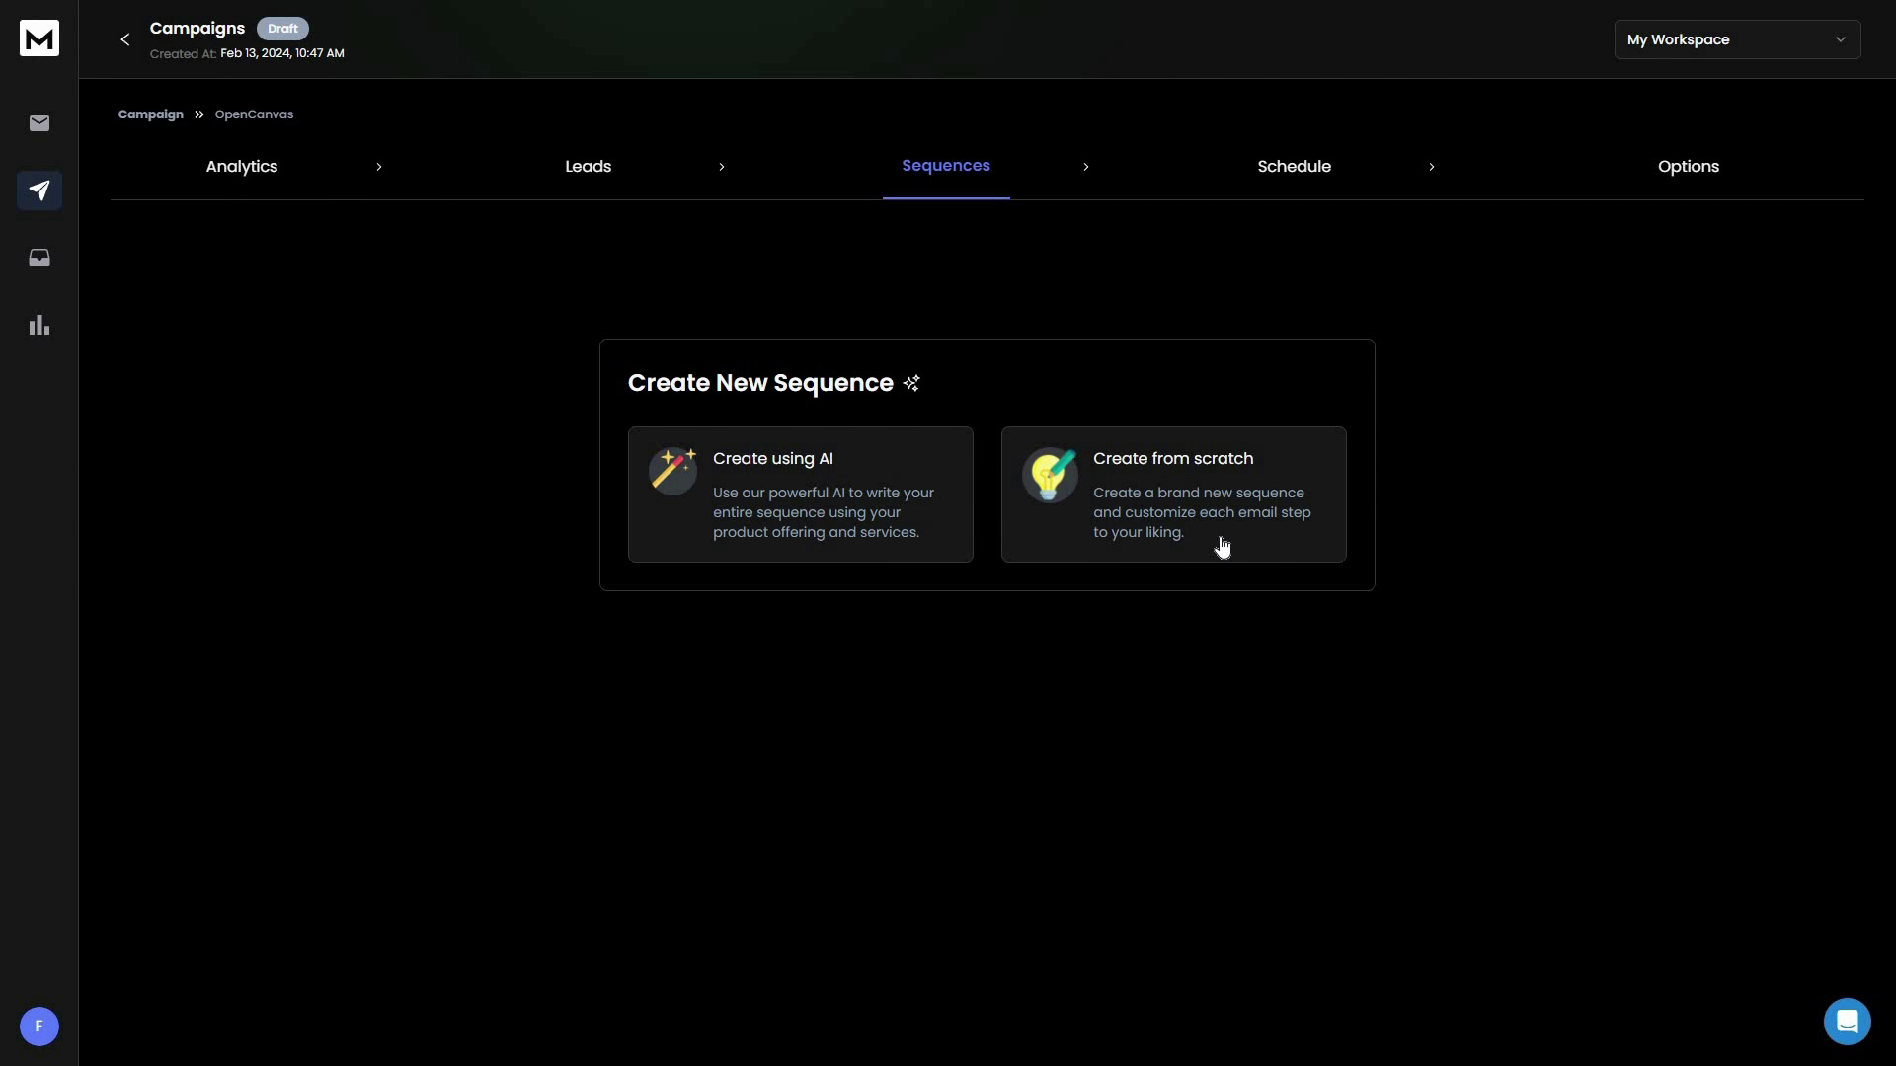
# - Create a blank Step 1 email from scratch and preview the Magic AI Generator options
pyautogui.click(1215, 481)
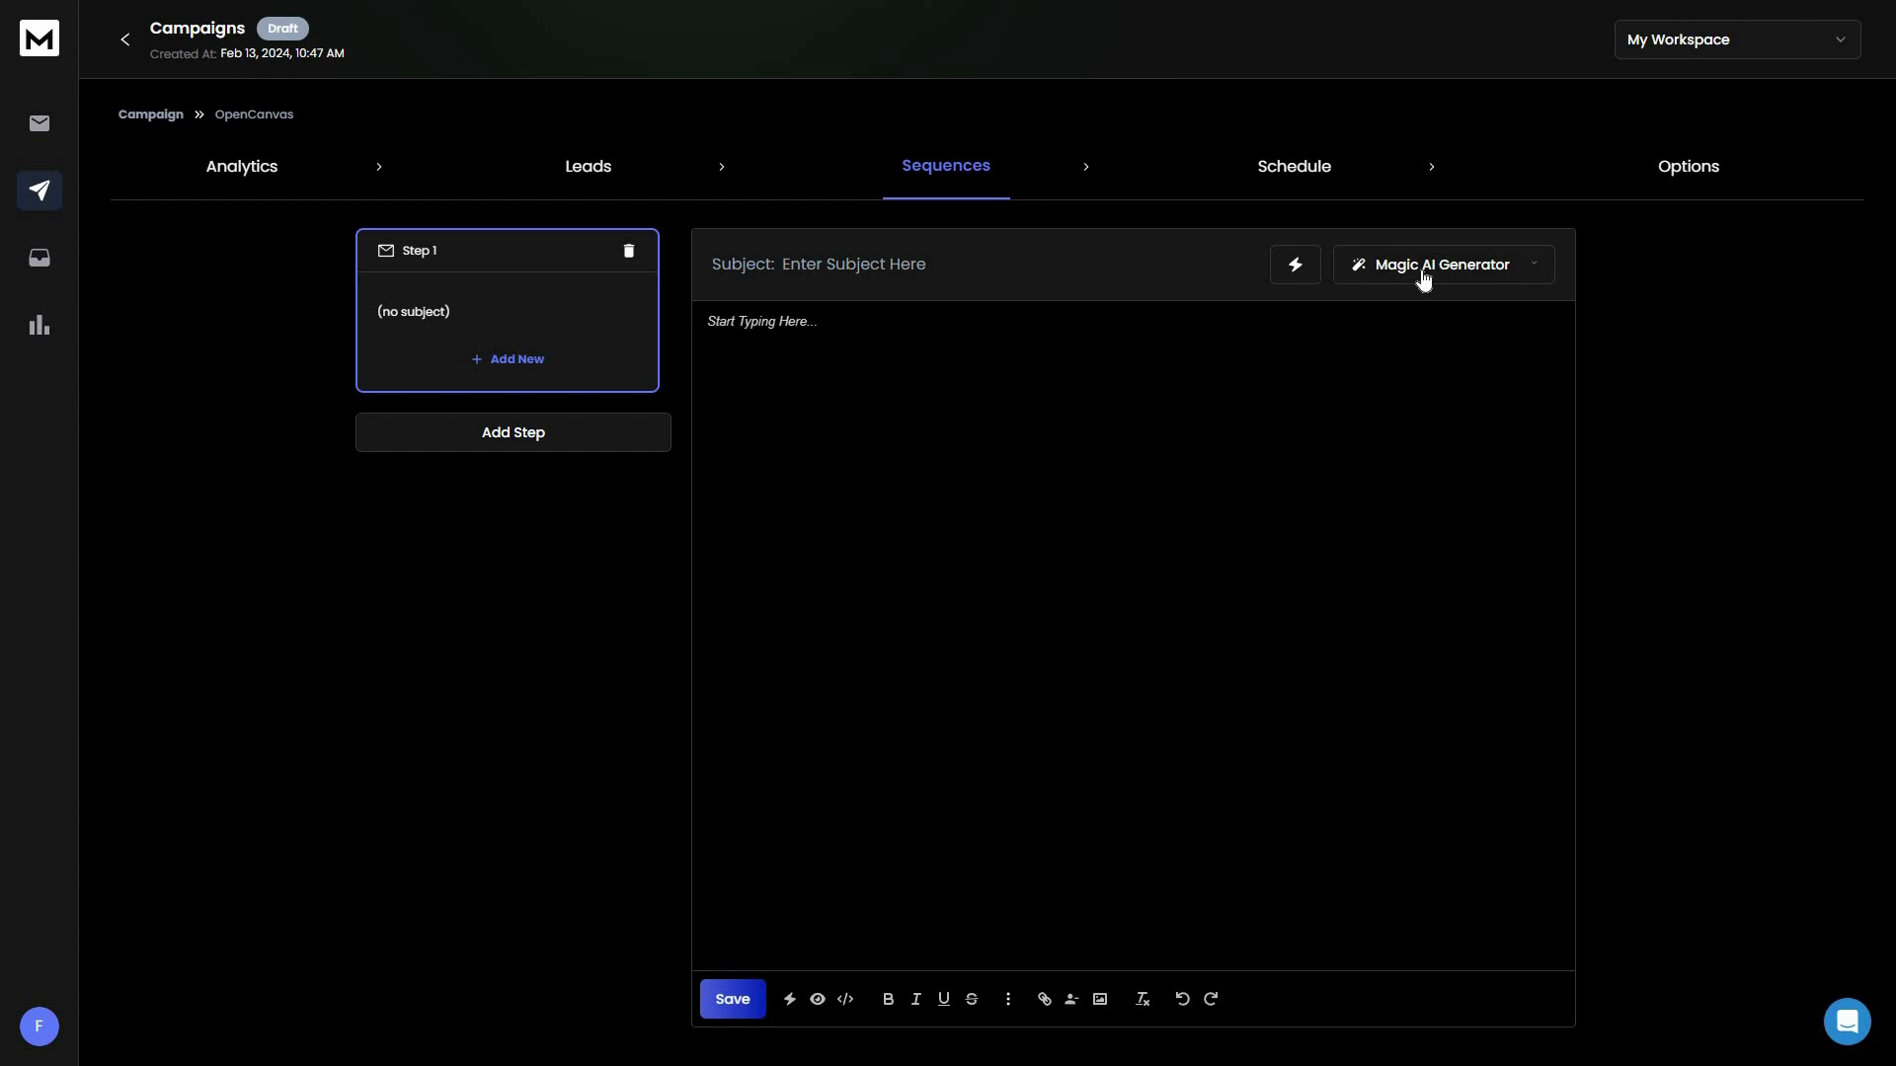
pyautogui.click(1497, 281)
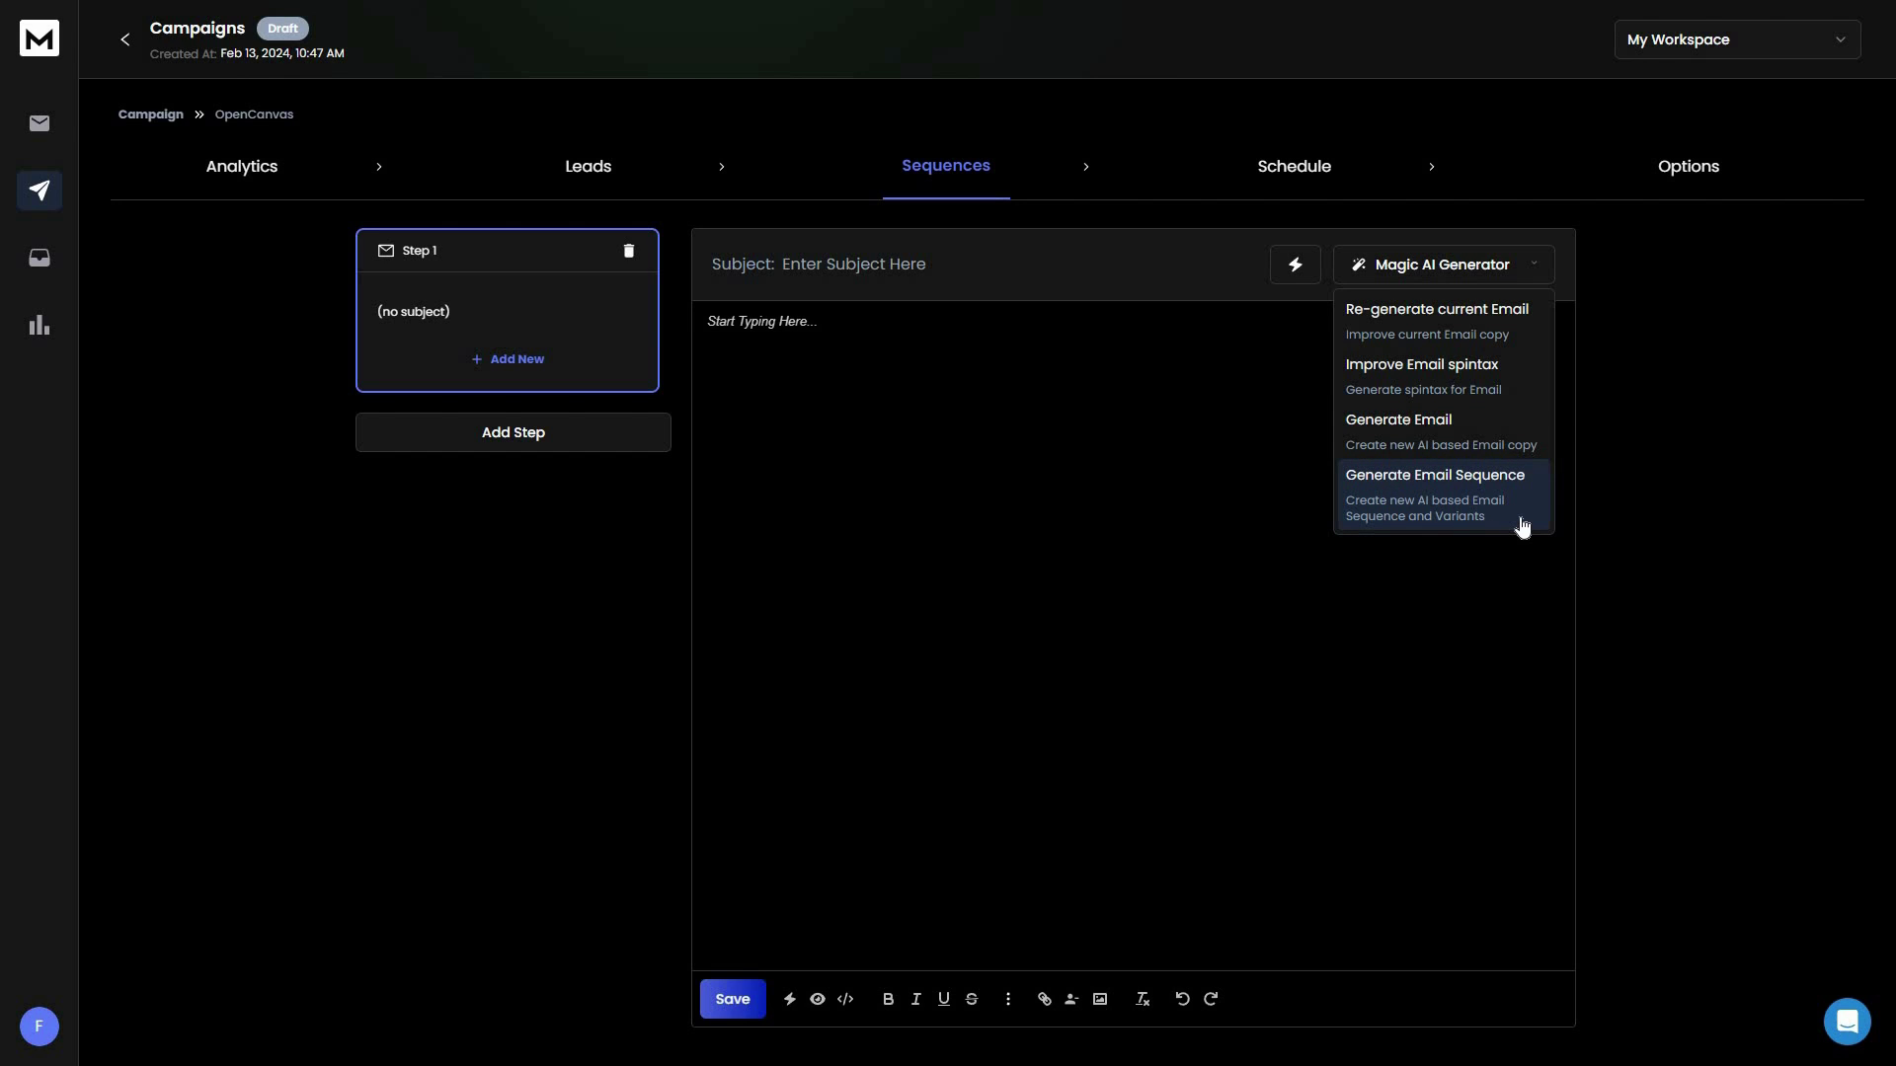
pyautogui.click(1299, 668)
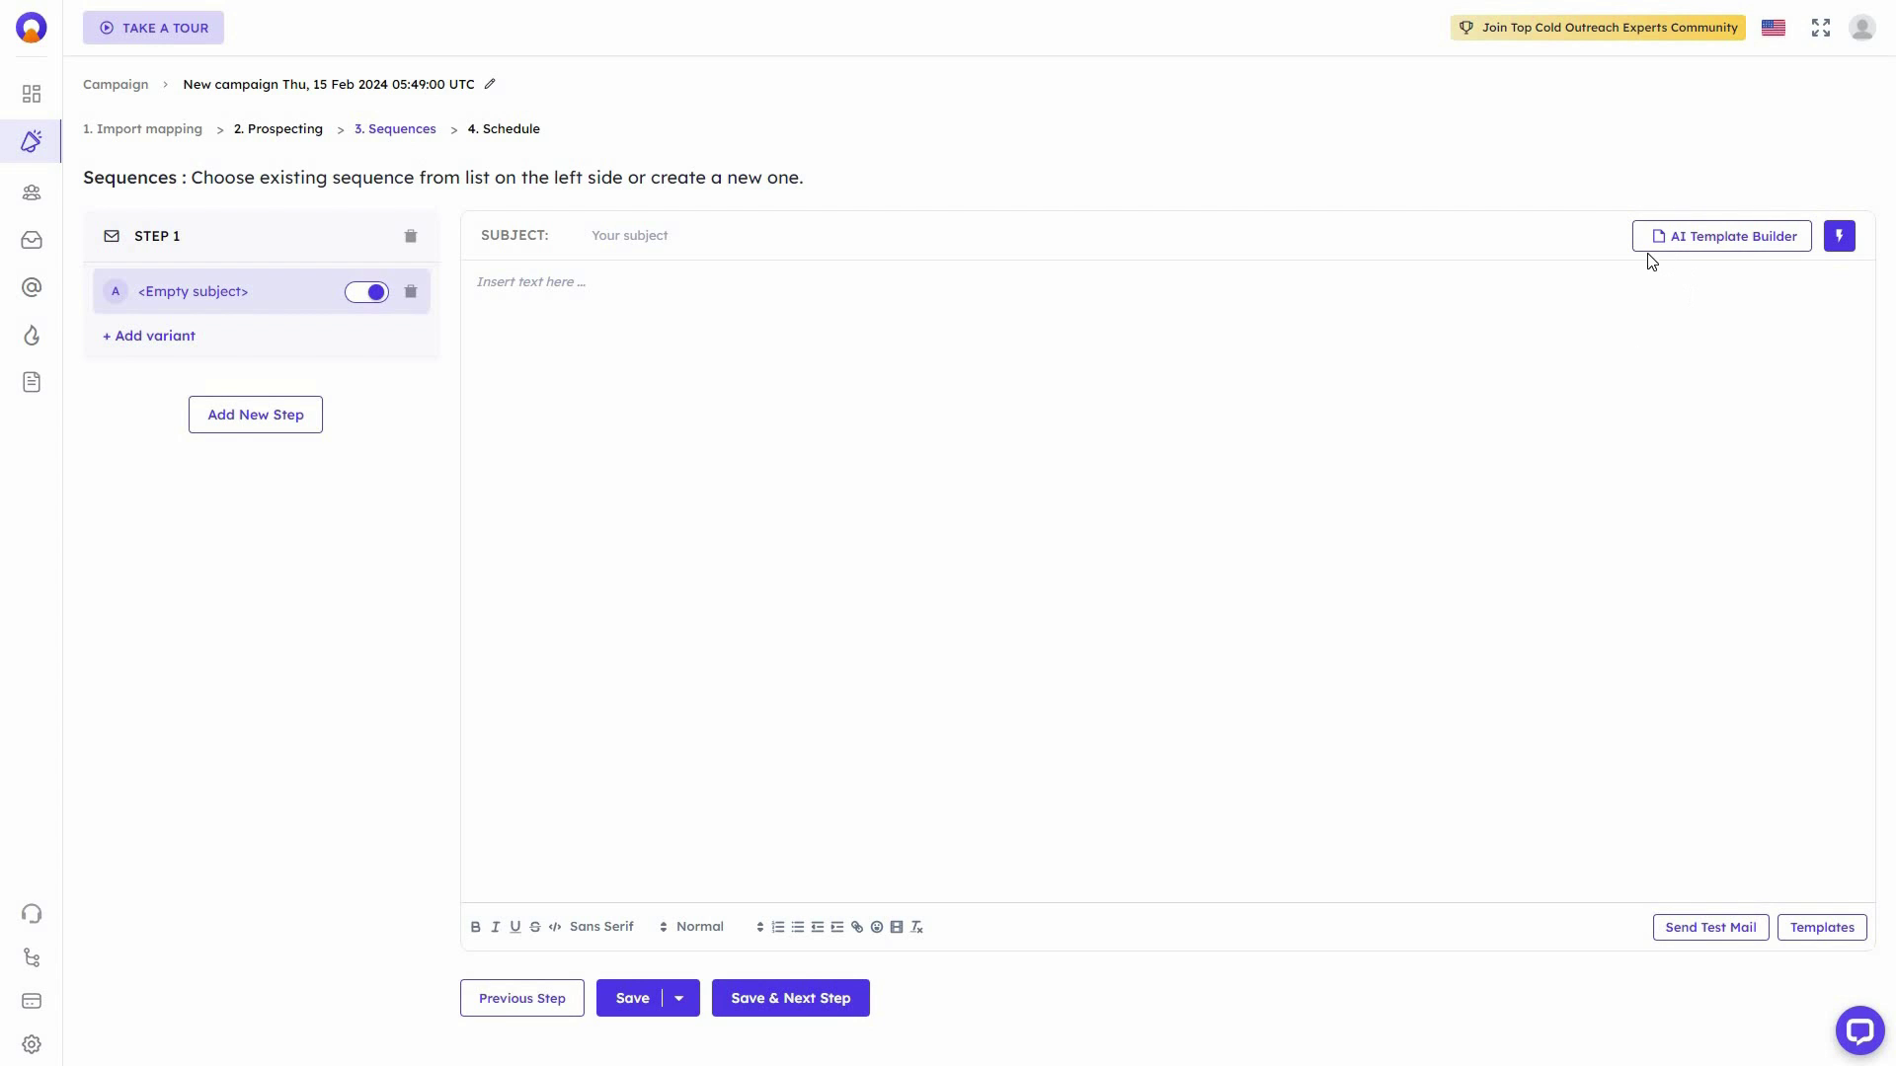
# - Open the AI Powered Template form and start on its website URL field
pyautogui.click(1702, 242)
pyautogui.click(654, 247)
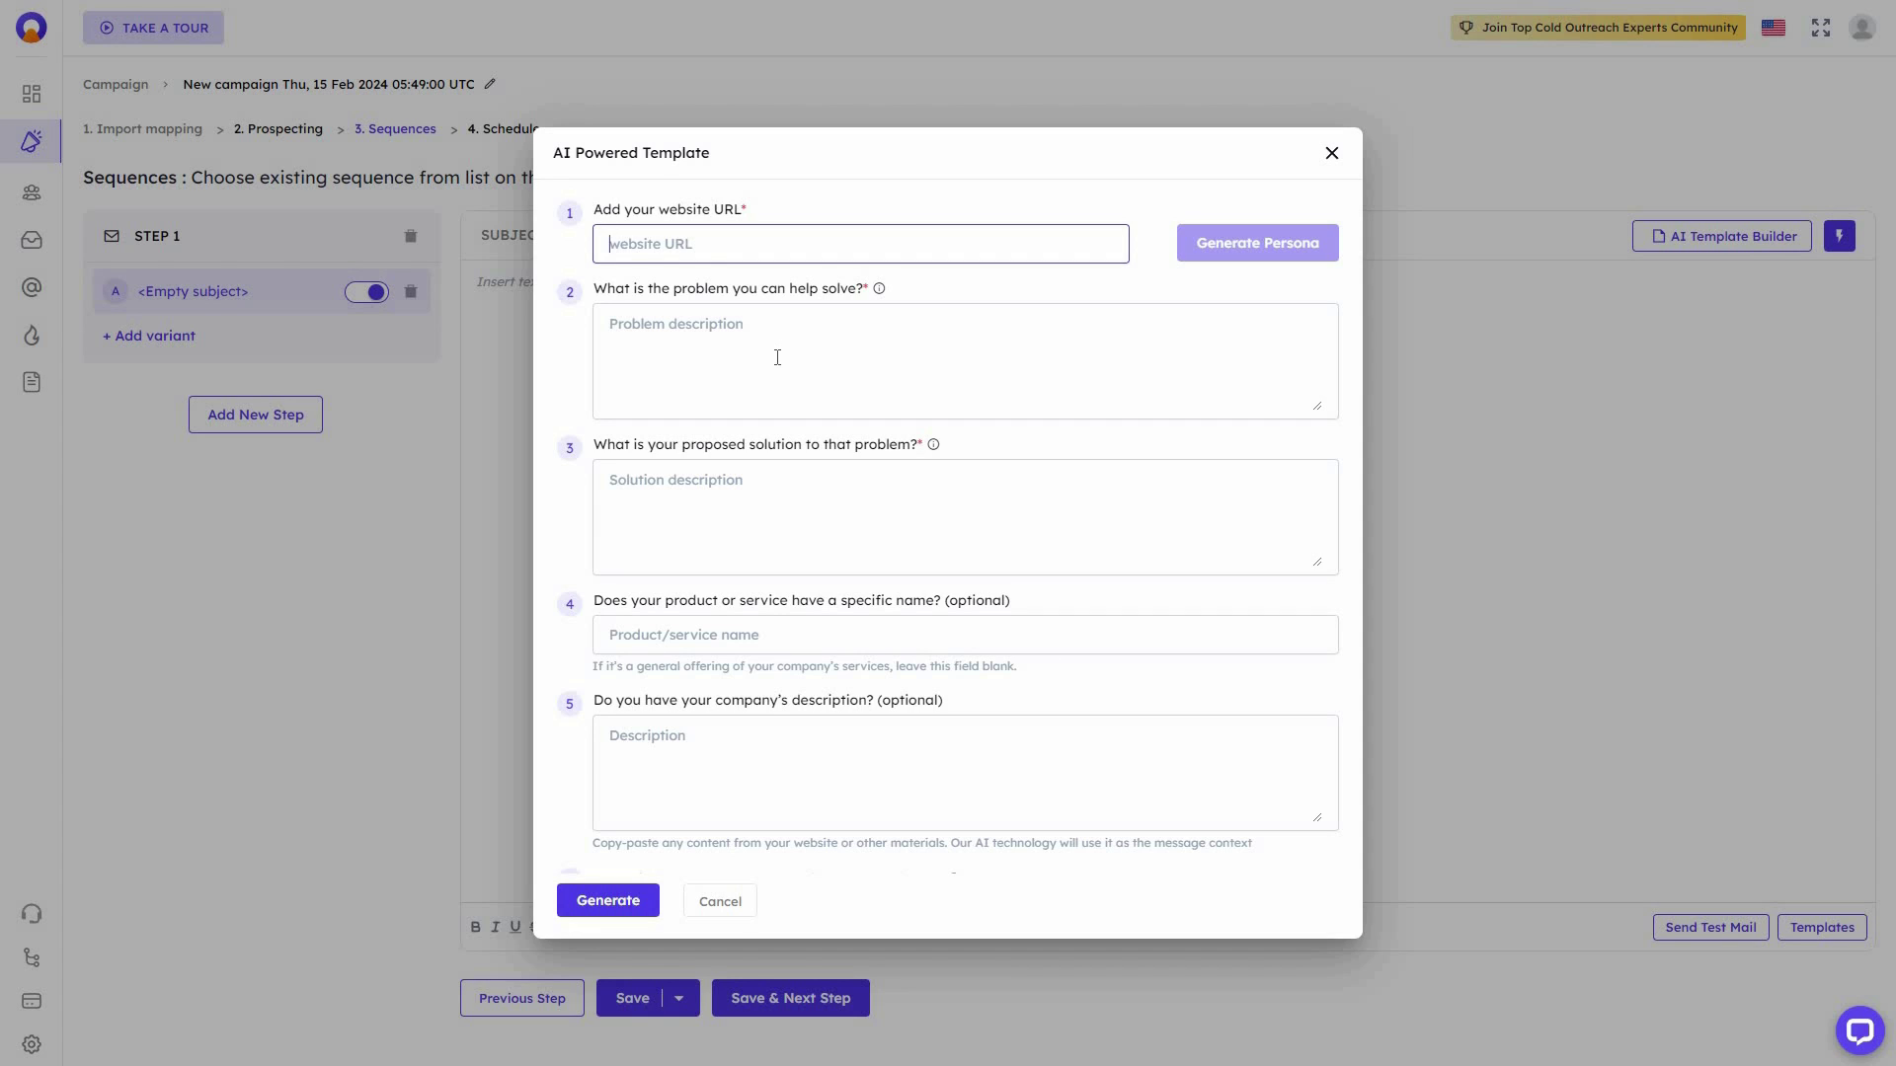
# - Look over the problem and company description fields, then close the form without generating
pyautogui.click(777, 357)
pyautogui.scroll(-1, 804, 464)
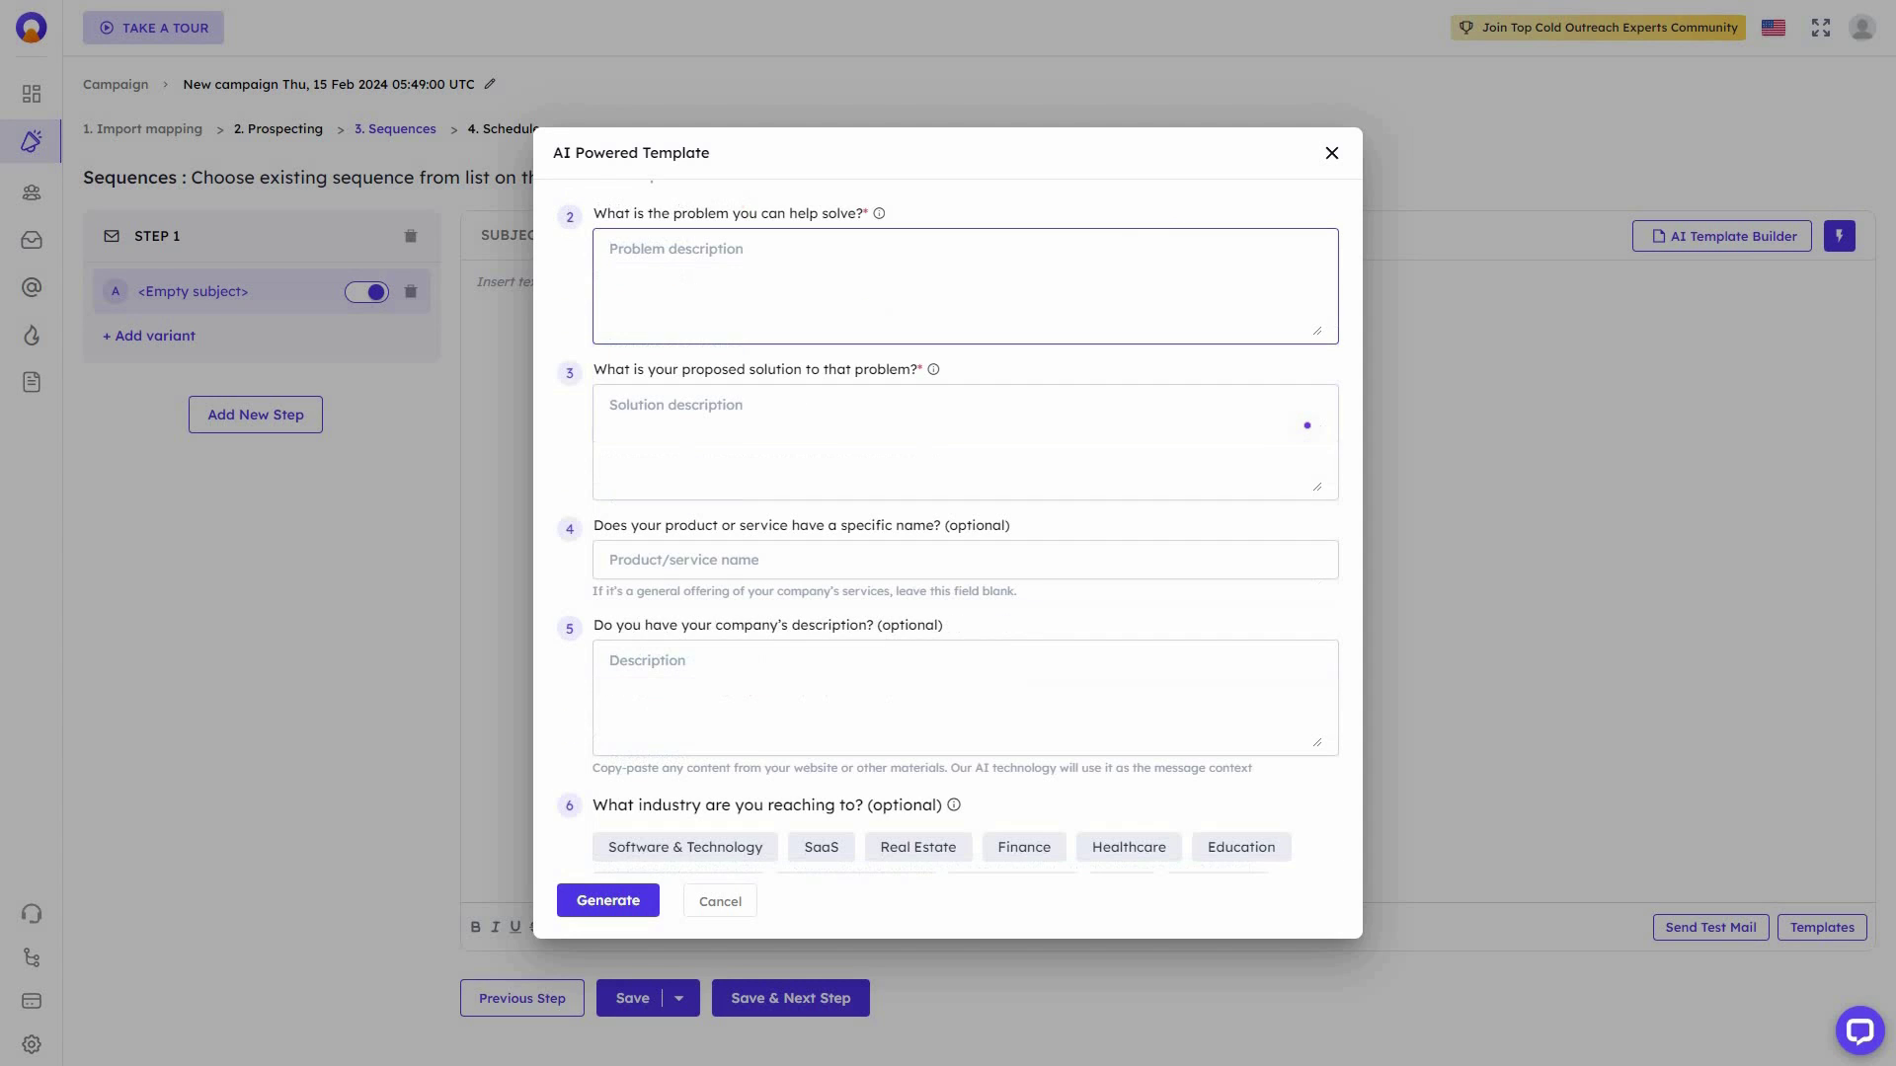
pyautogui.scroll(-1, 731, 453)
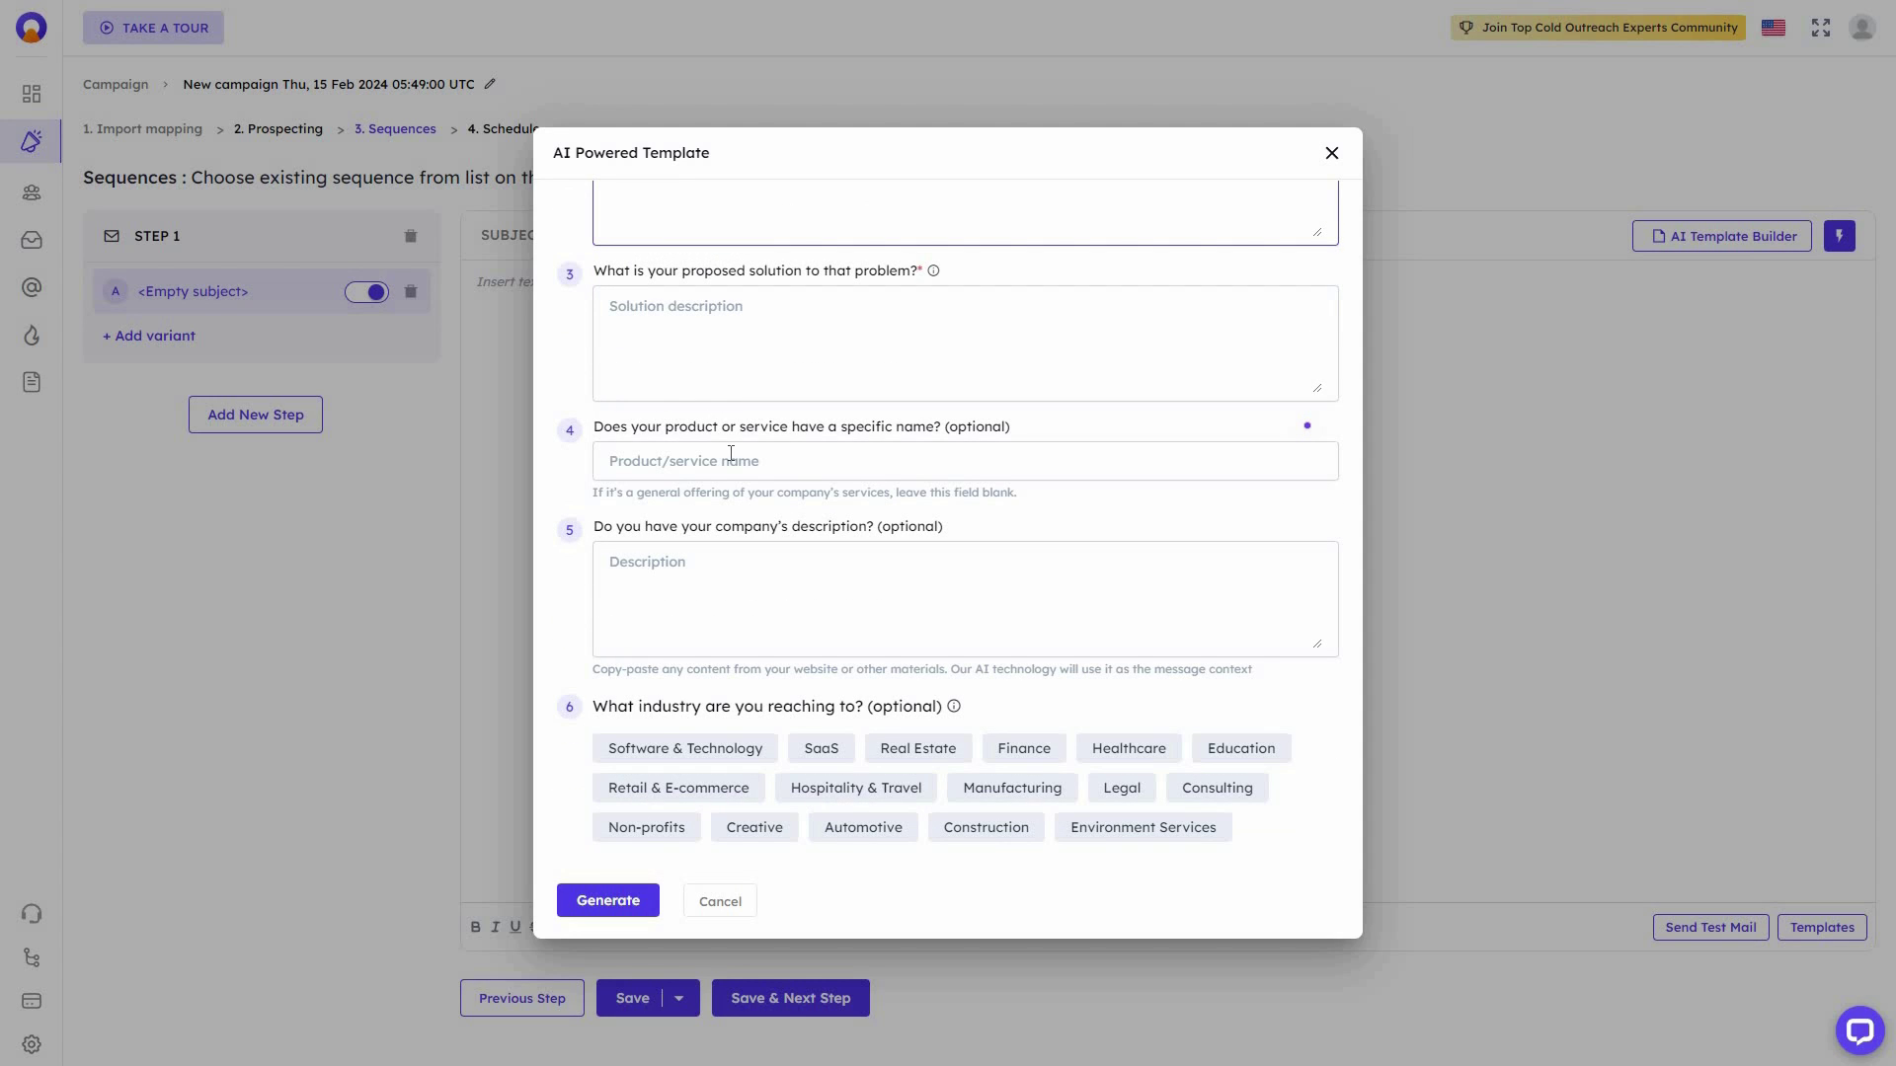
pyautogui.click(813, 606)
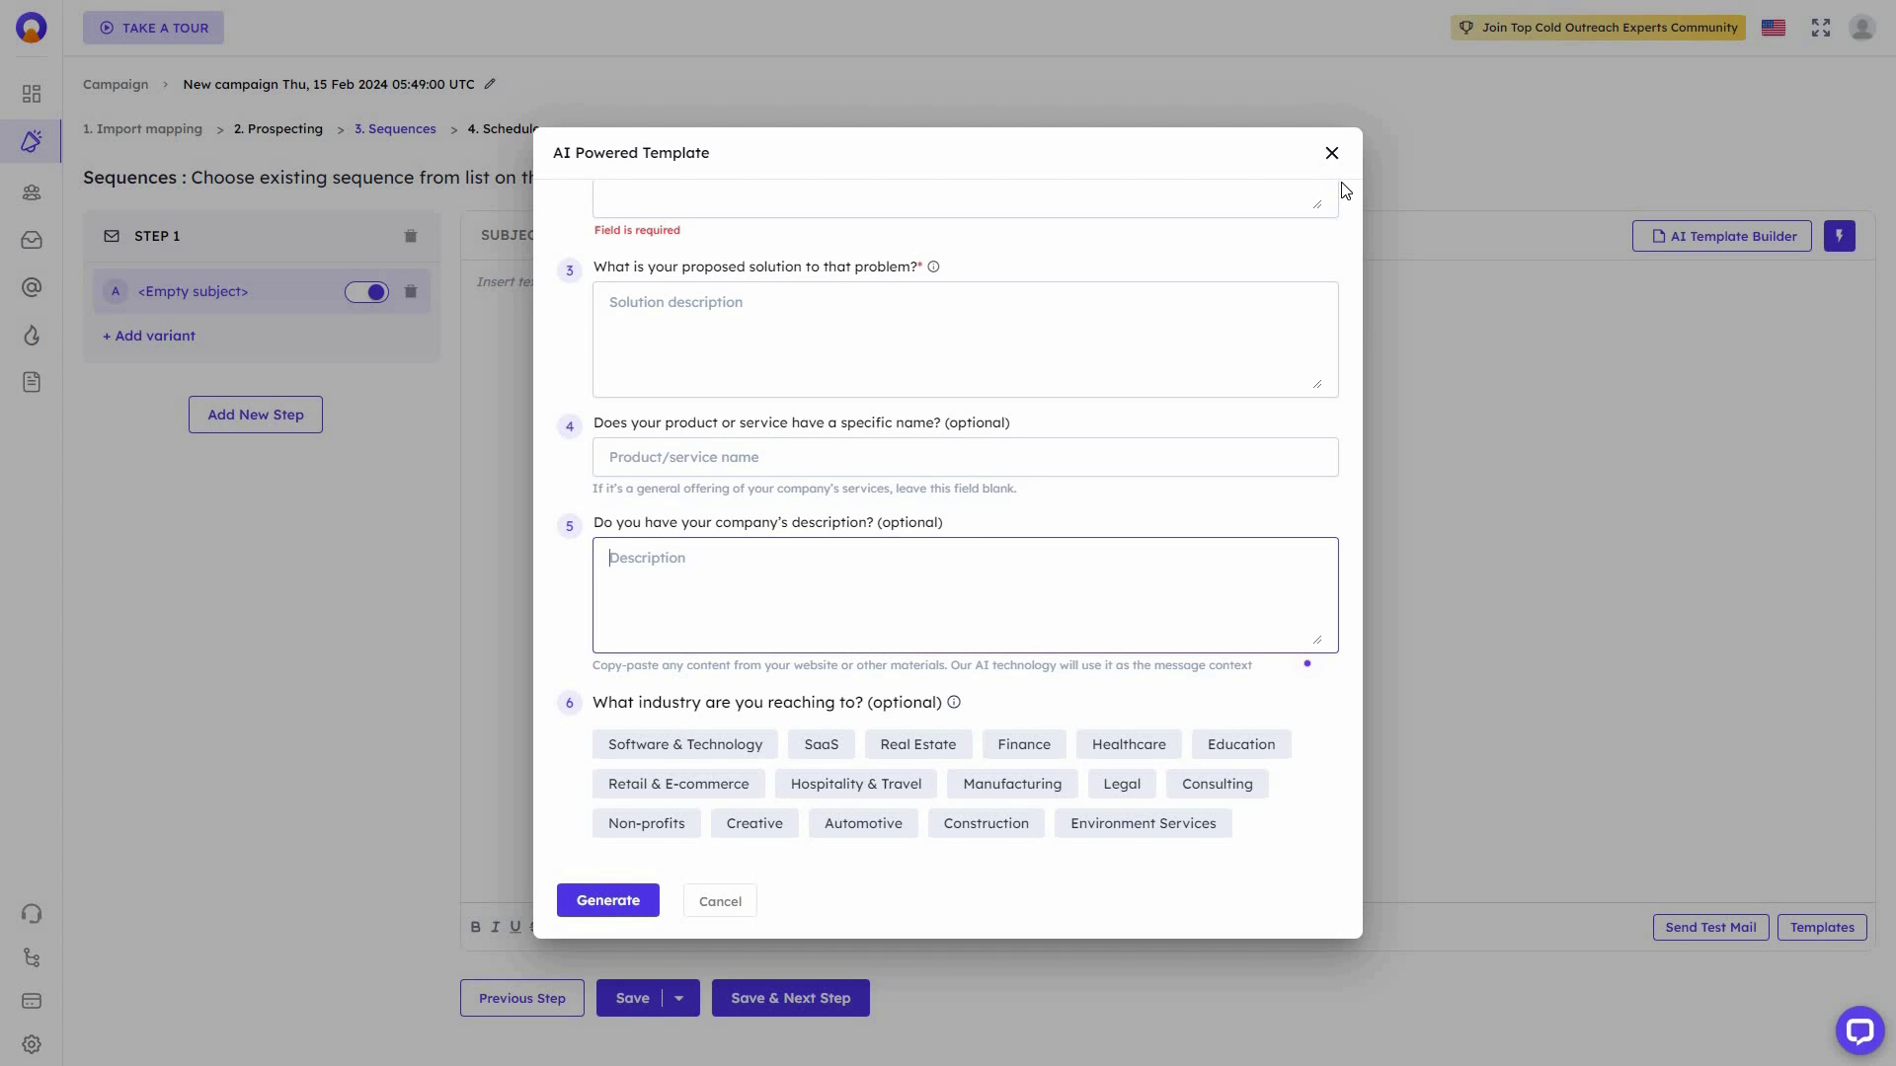
pyautogui.click(1331, 153)
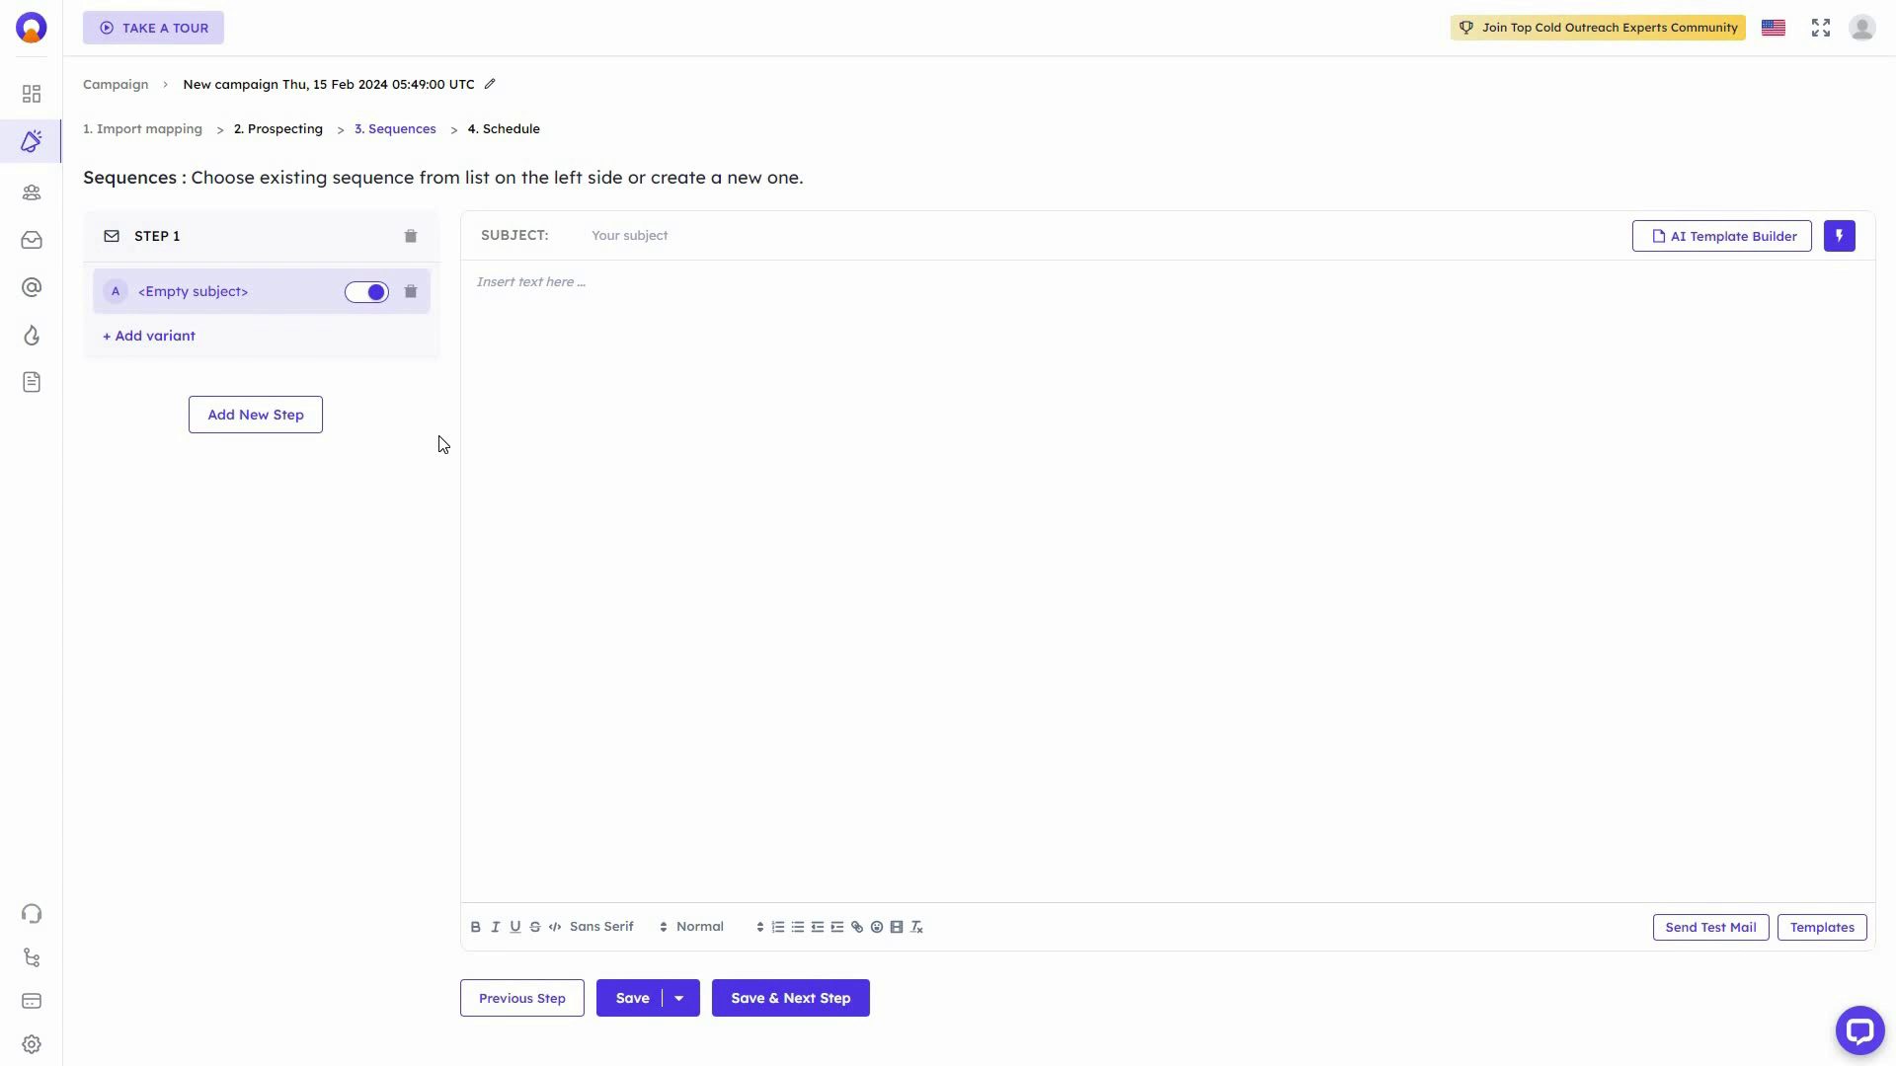
# - Go to Outboundly.ai's Prospect Management page
pyautogui.click(32, 193)
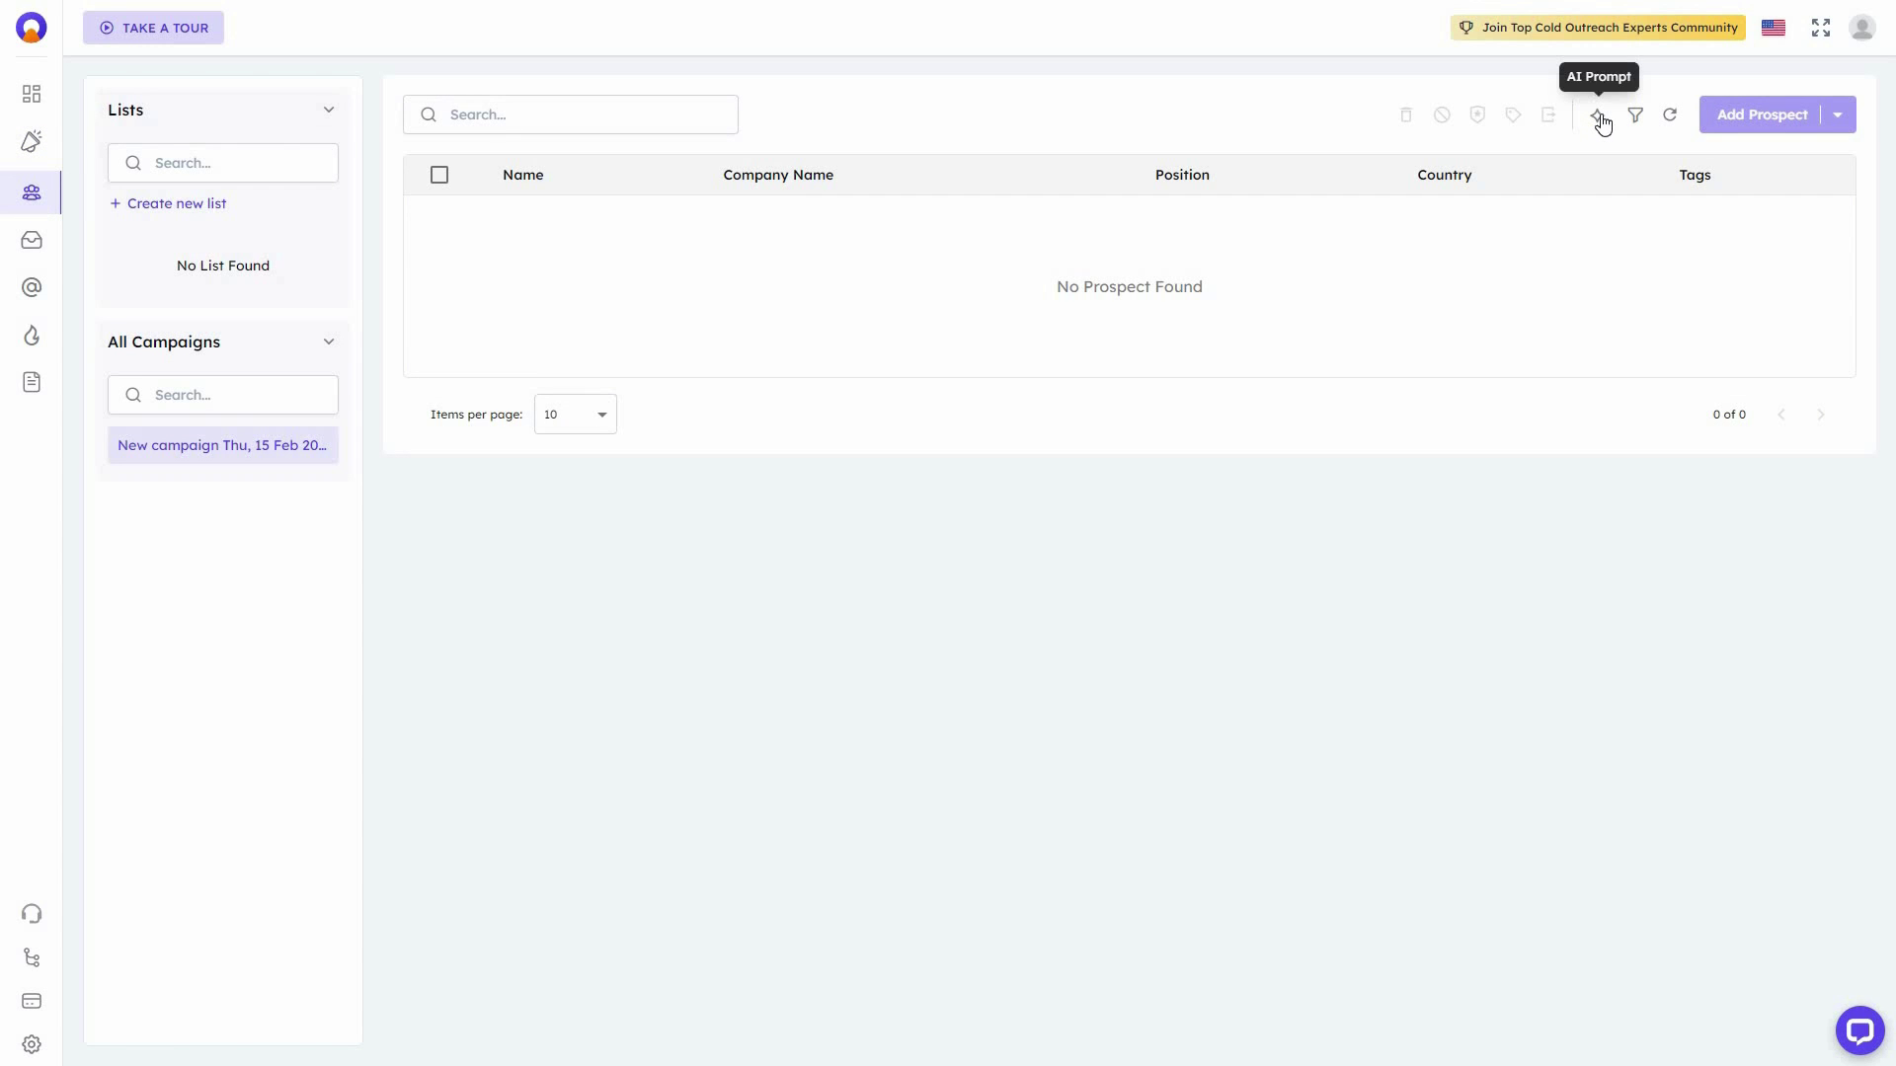
# - Start a new prompt under My Templates in the AI Prompts library
pyautogui.click(1598, 117)
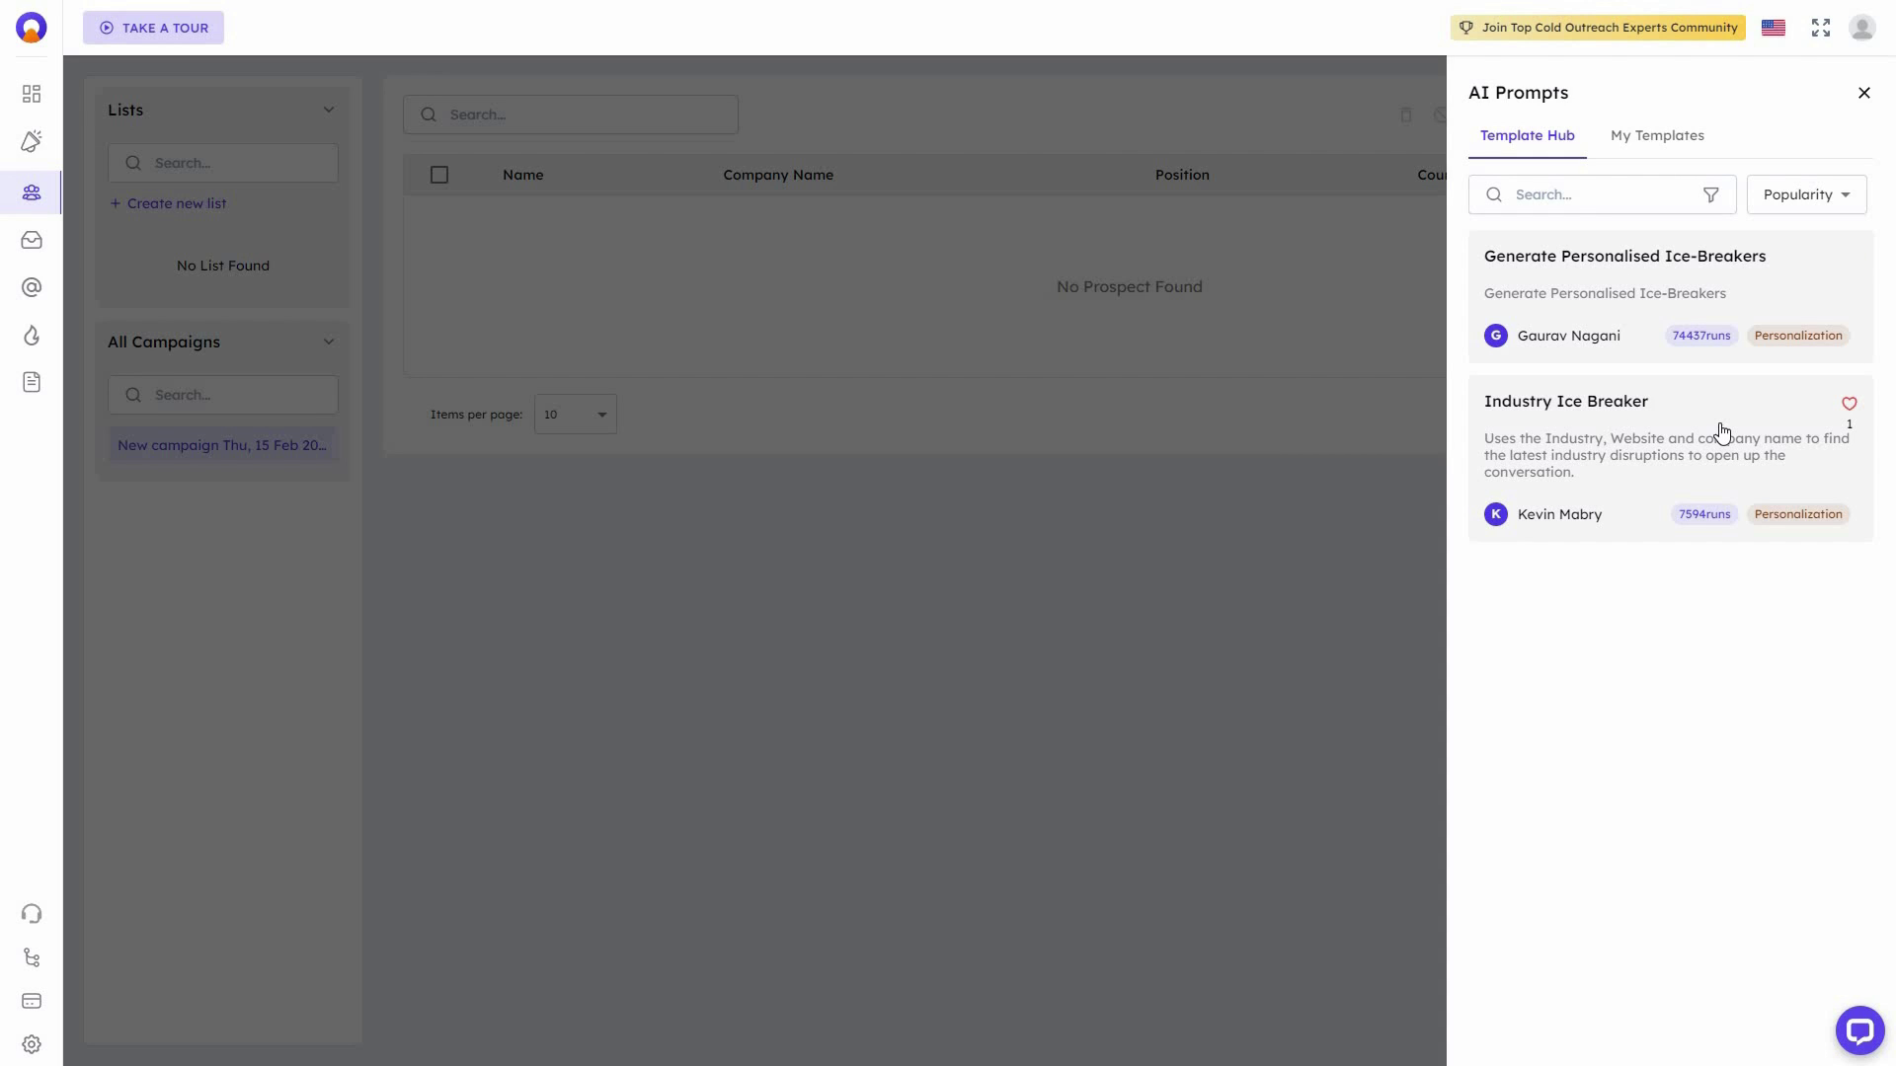
pyautogui.click(1698, 138)
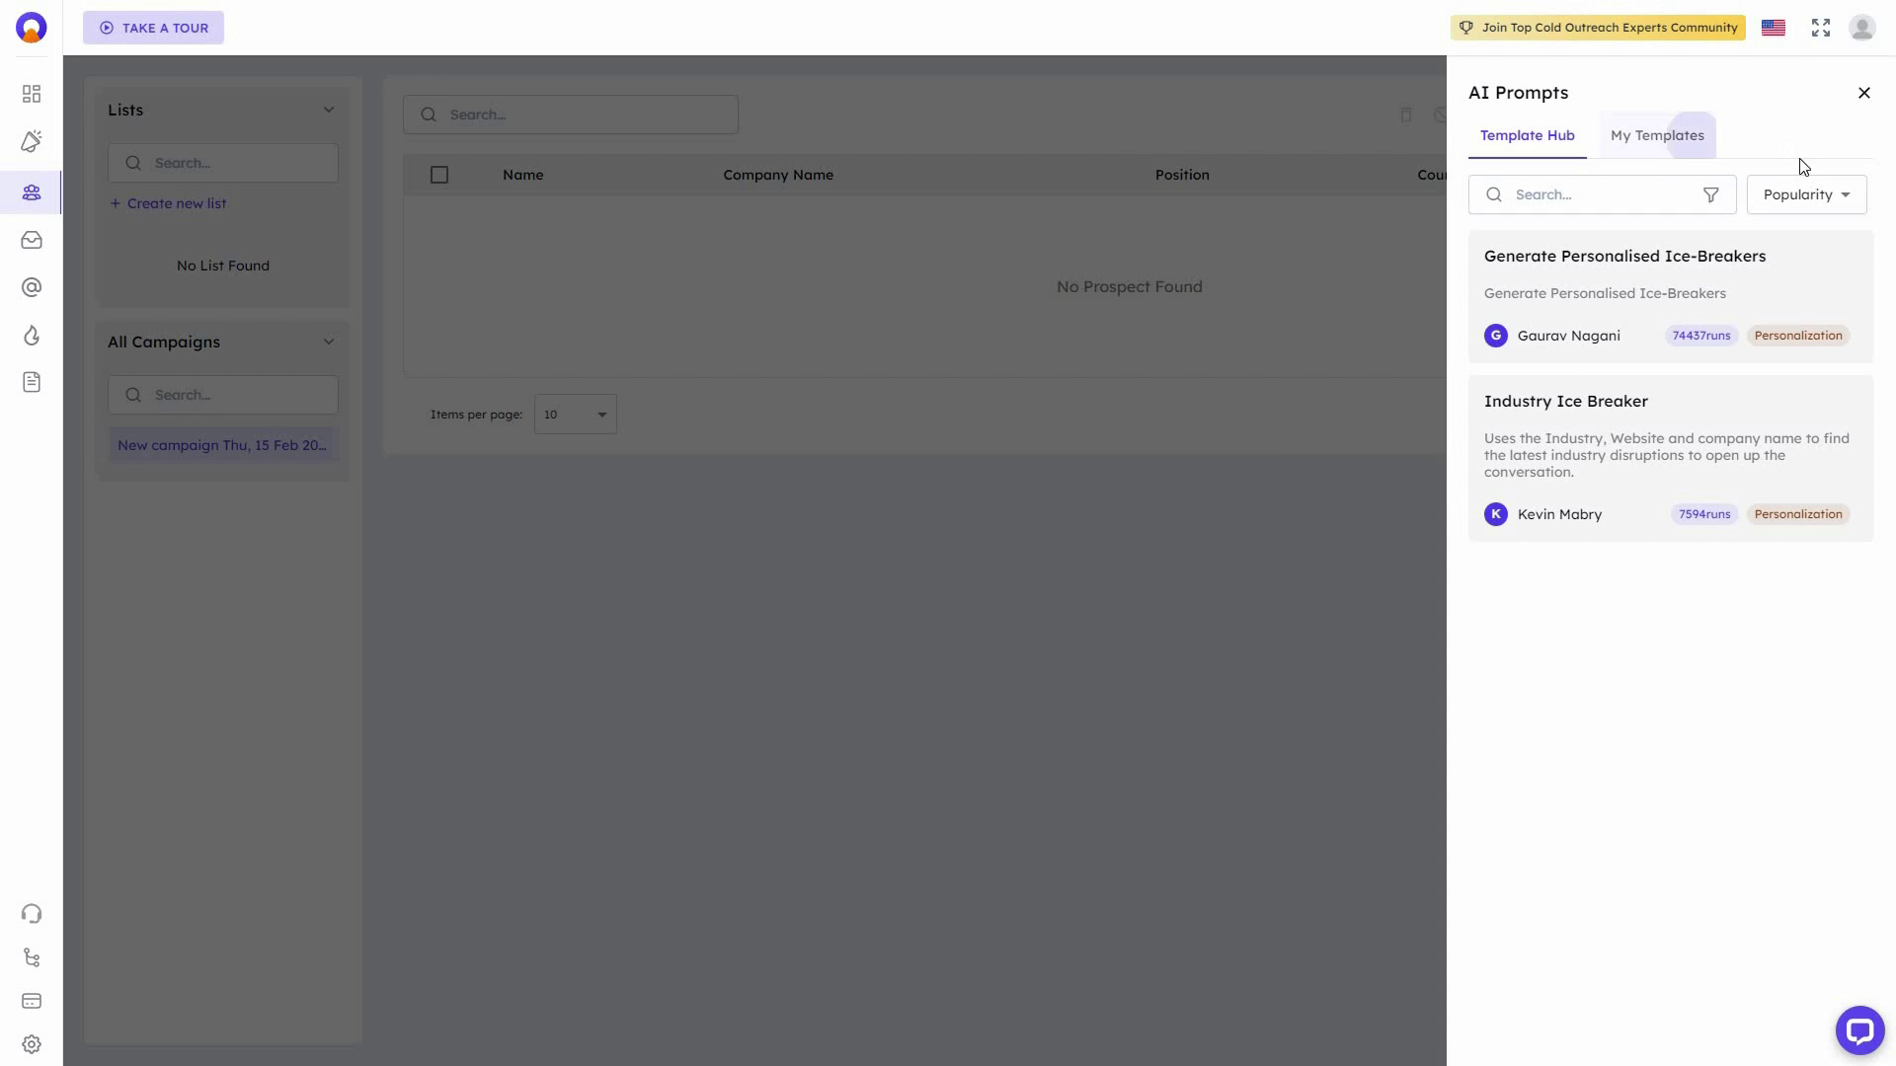
pyautogui.click(1799, 196)
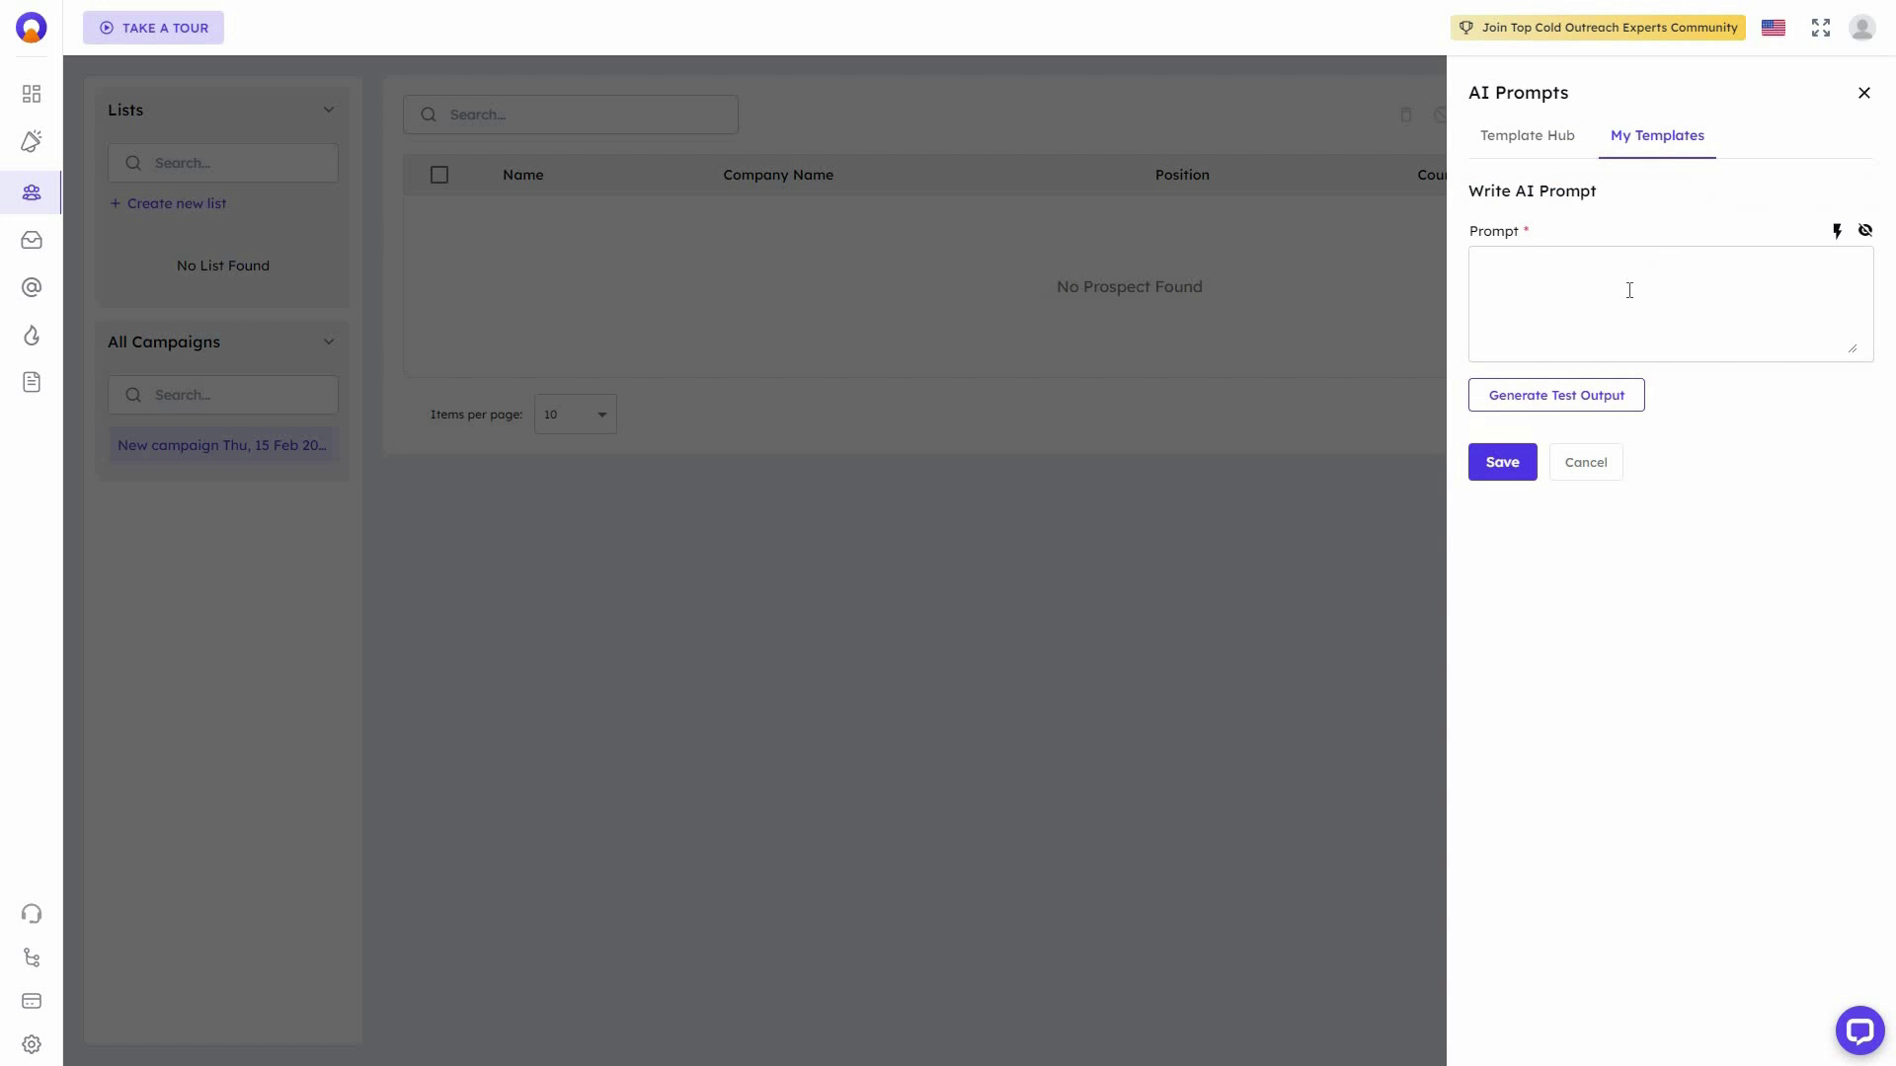
pyautogui.click(1629, 290)
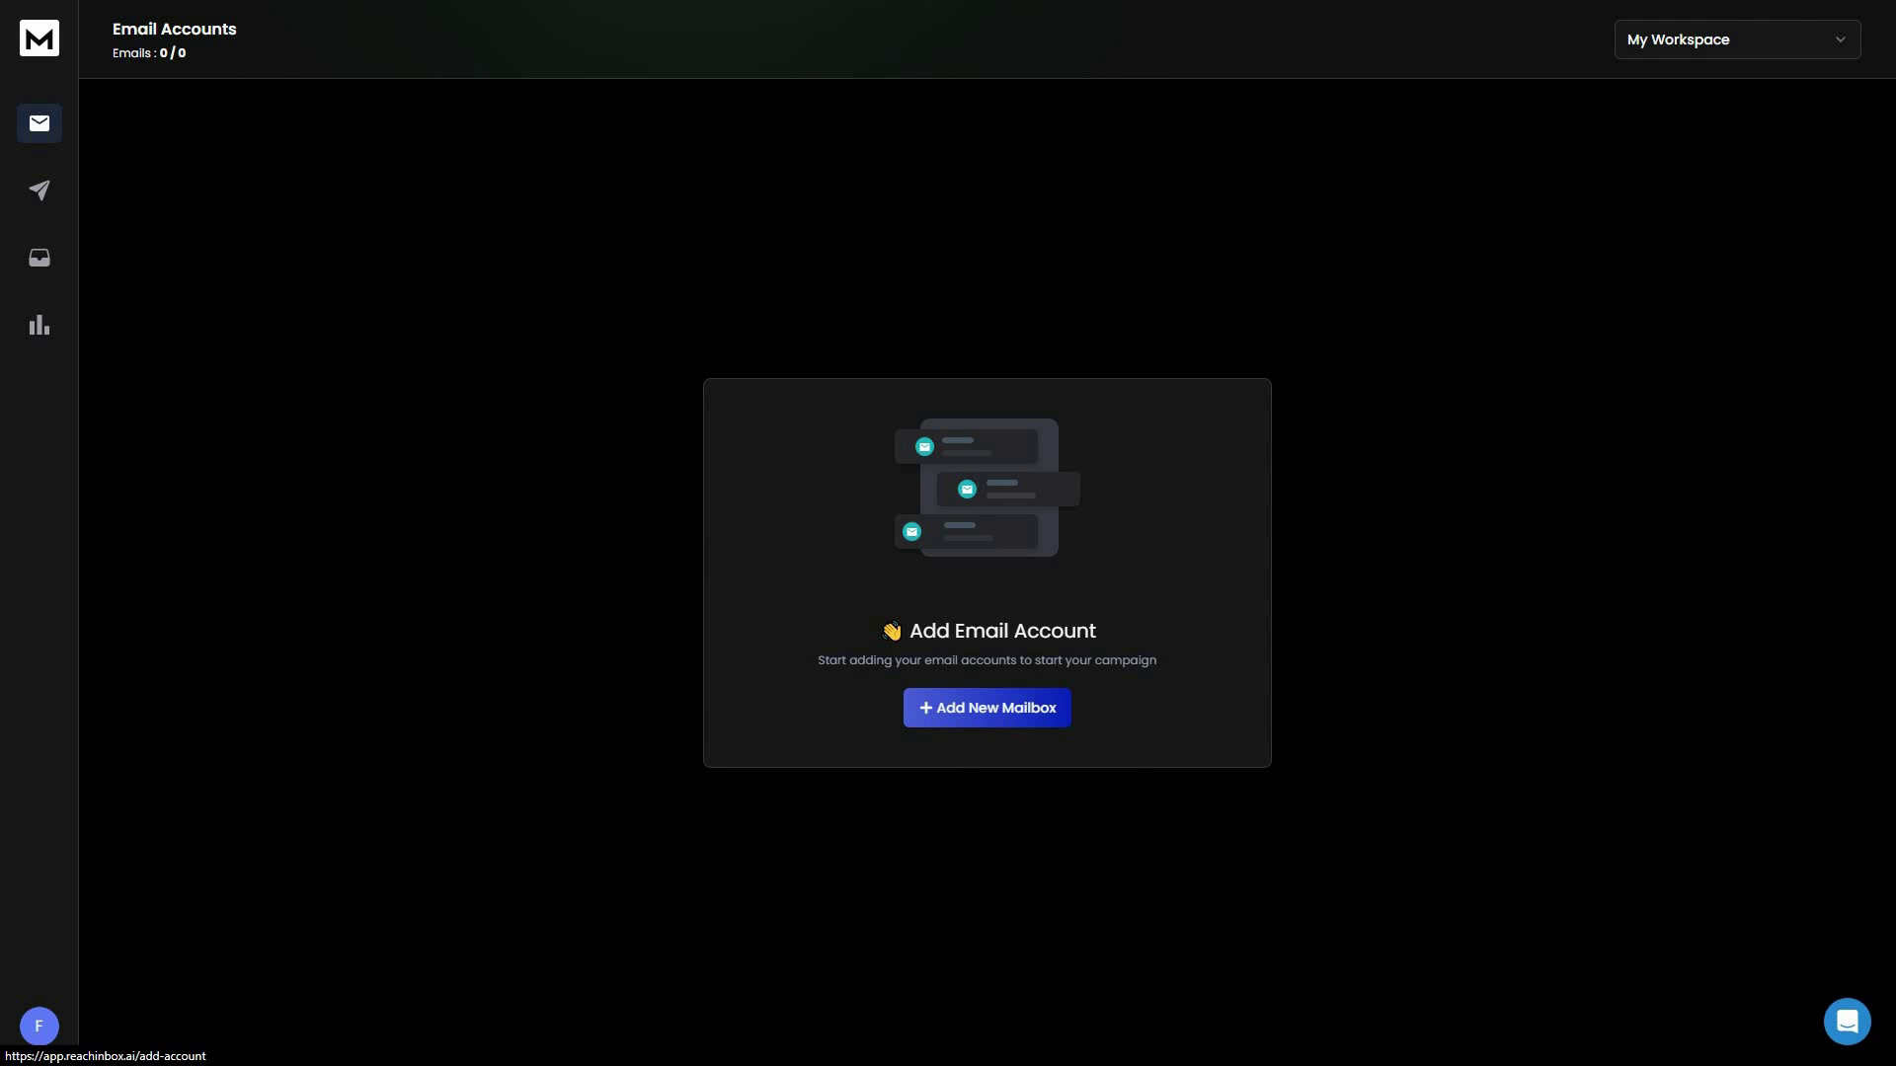
# - View the Add Email Account options, then go to ReachInbox's empty Campaigns page
pyautogui.click(999, 711)
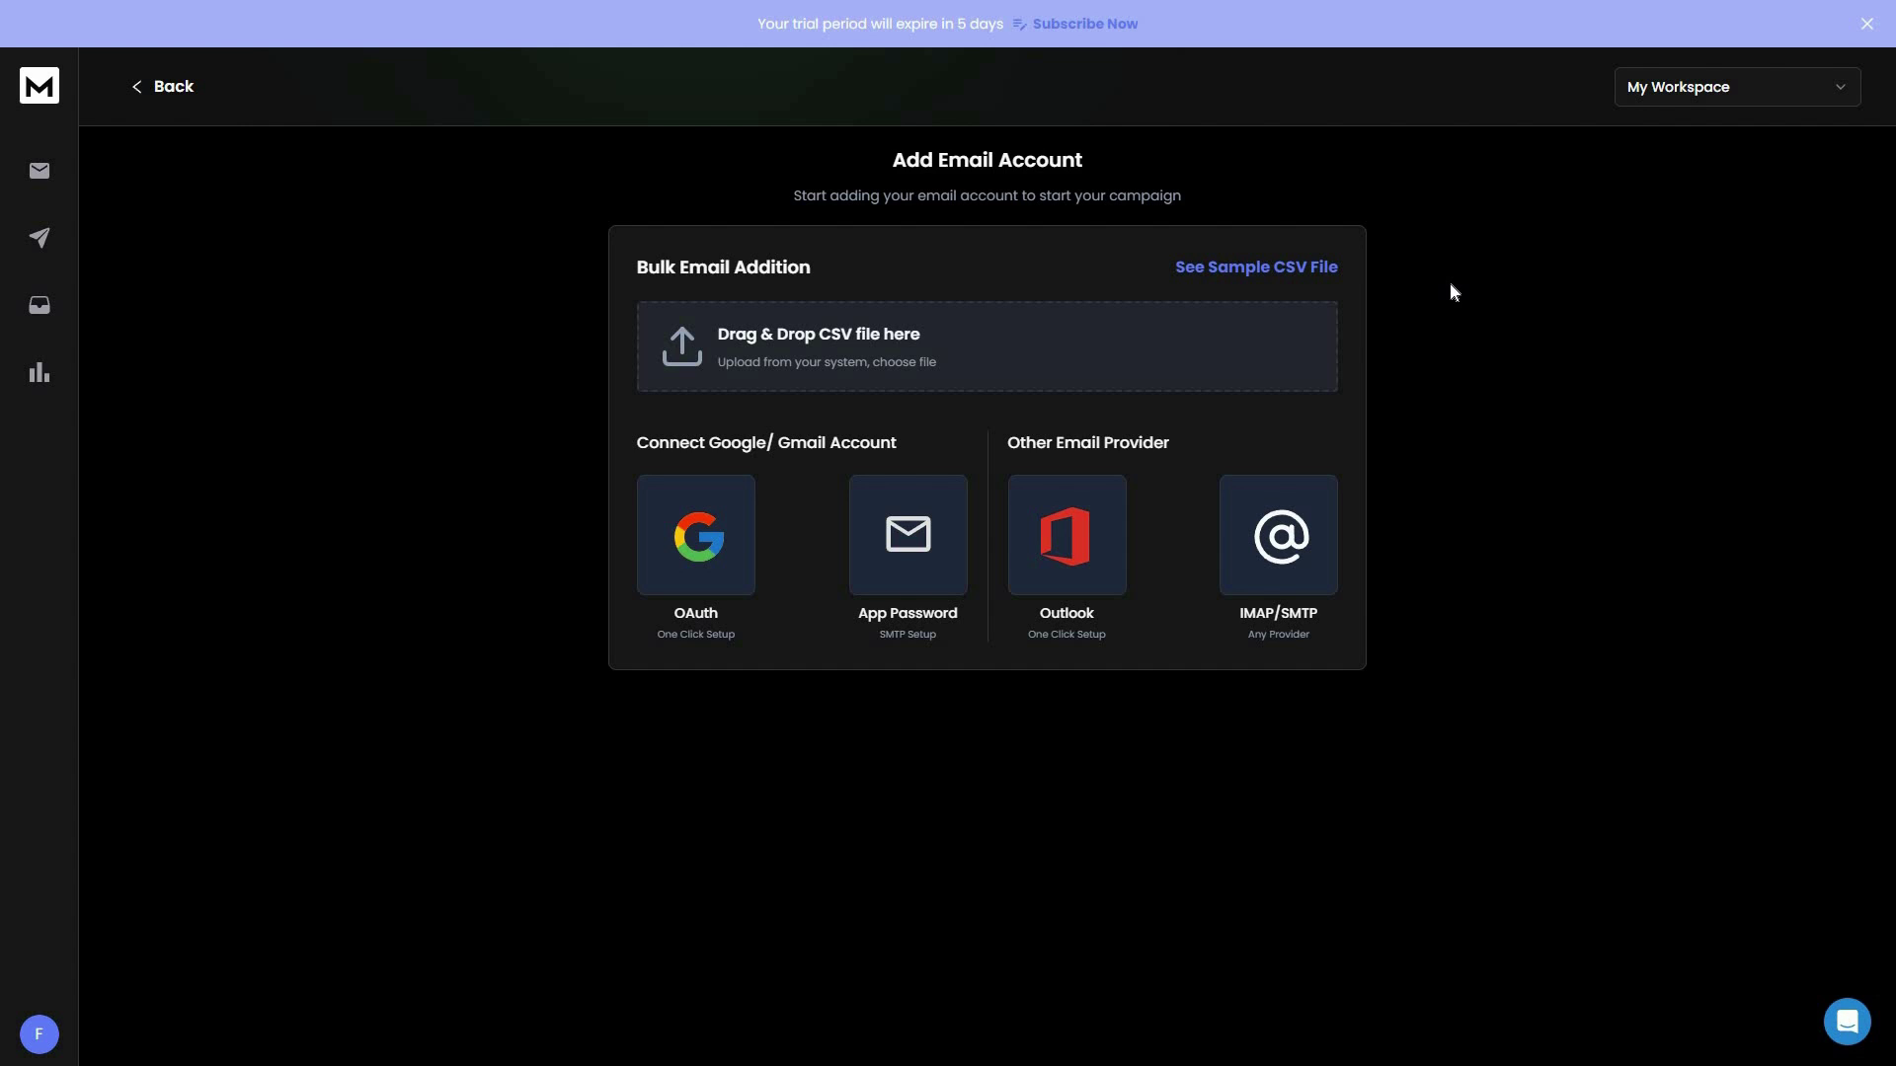
pyautogui.click(44, 237)
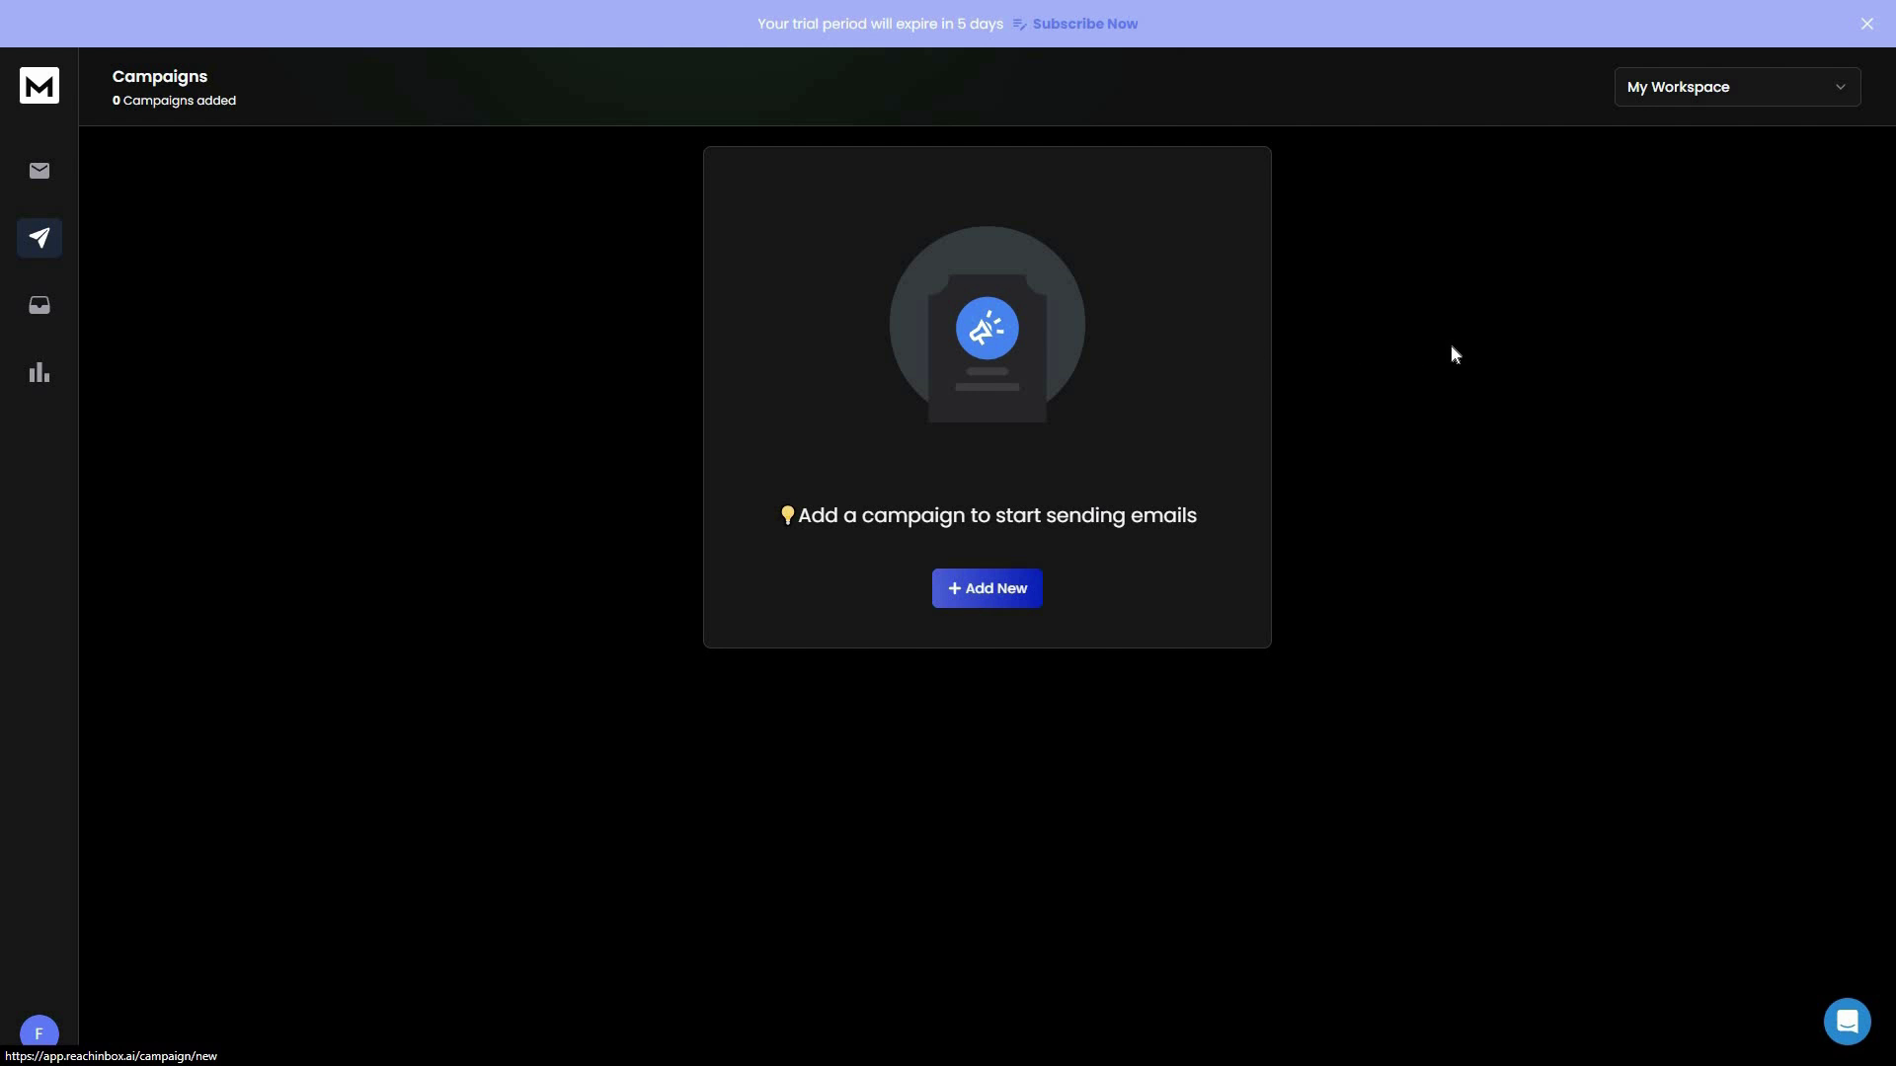
# - Create a new ReachInbox draft campaign named 'Test1' from the workspace dropdown
pyautogui.click(1725, 99)
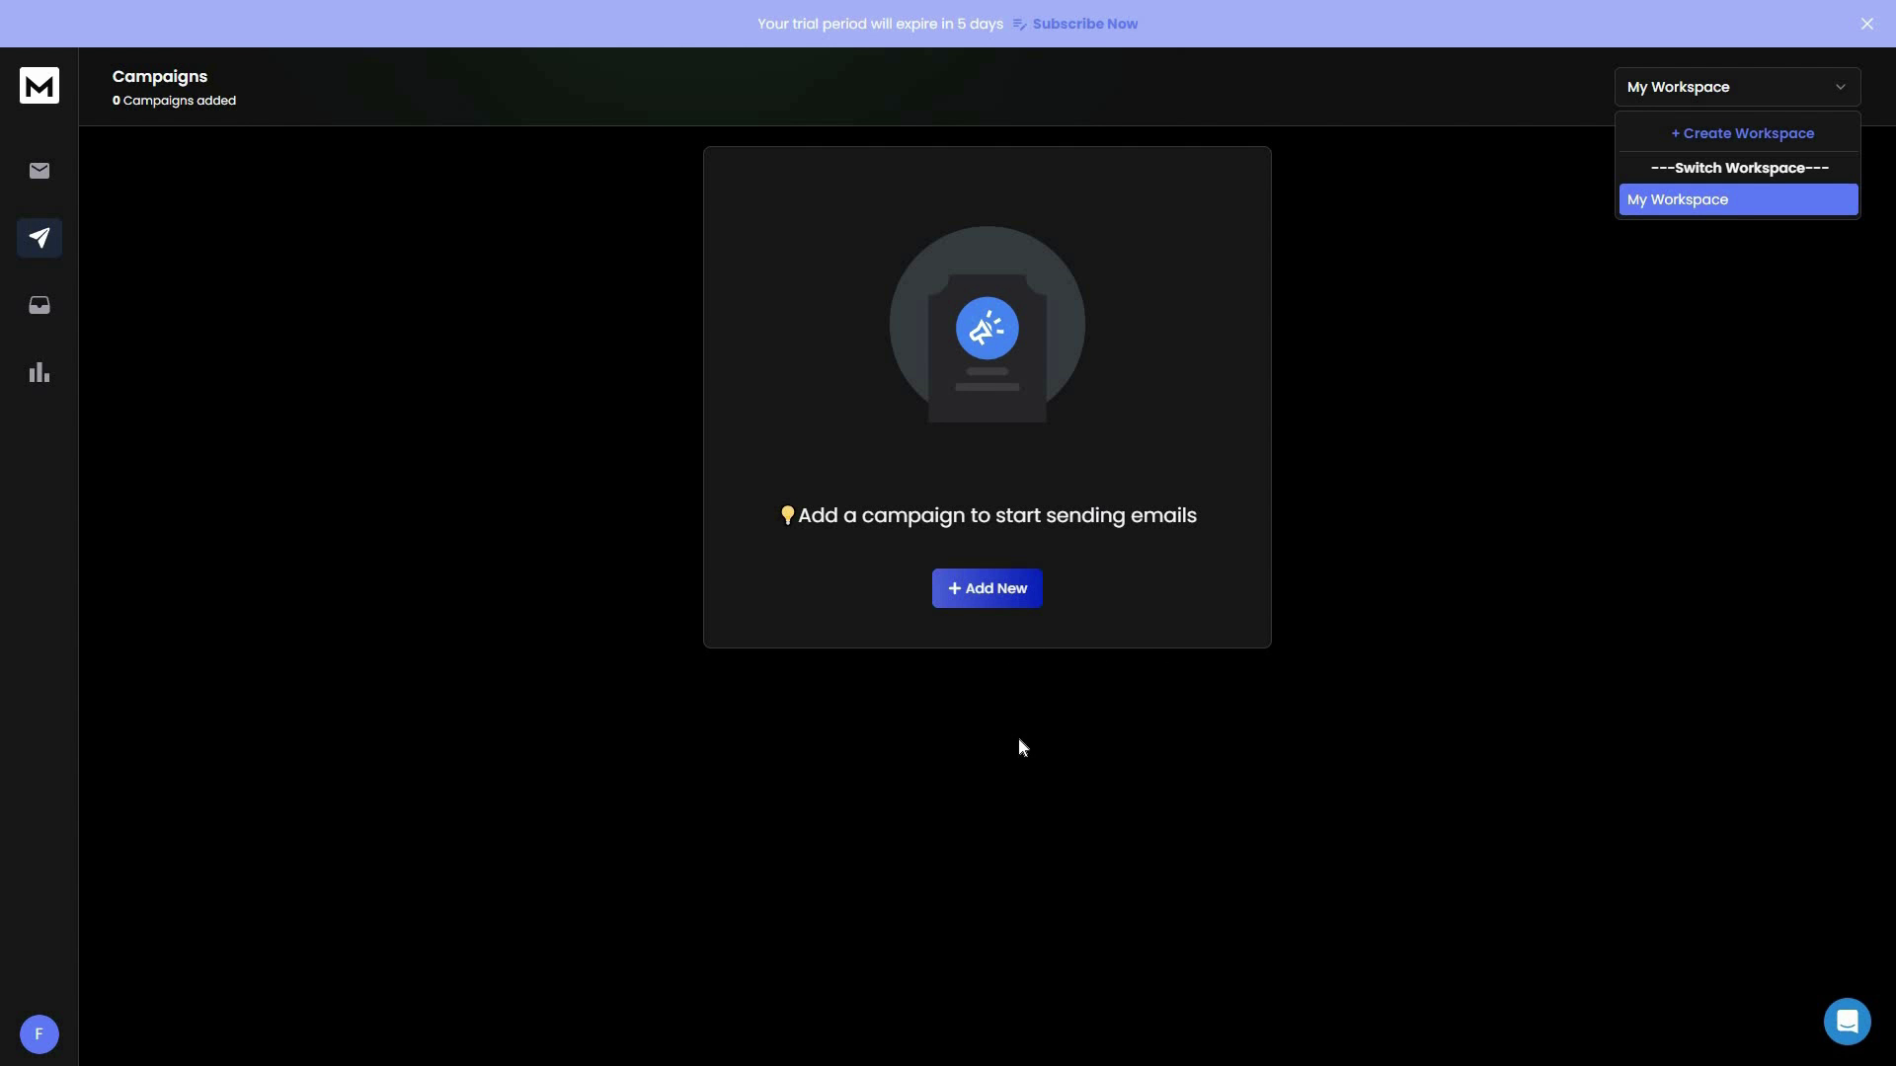
pyautogui.click(990, 600)
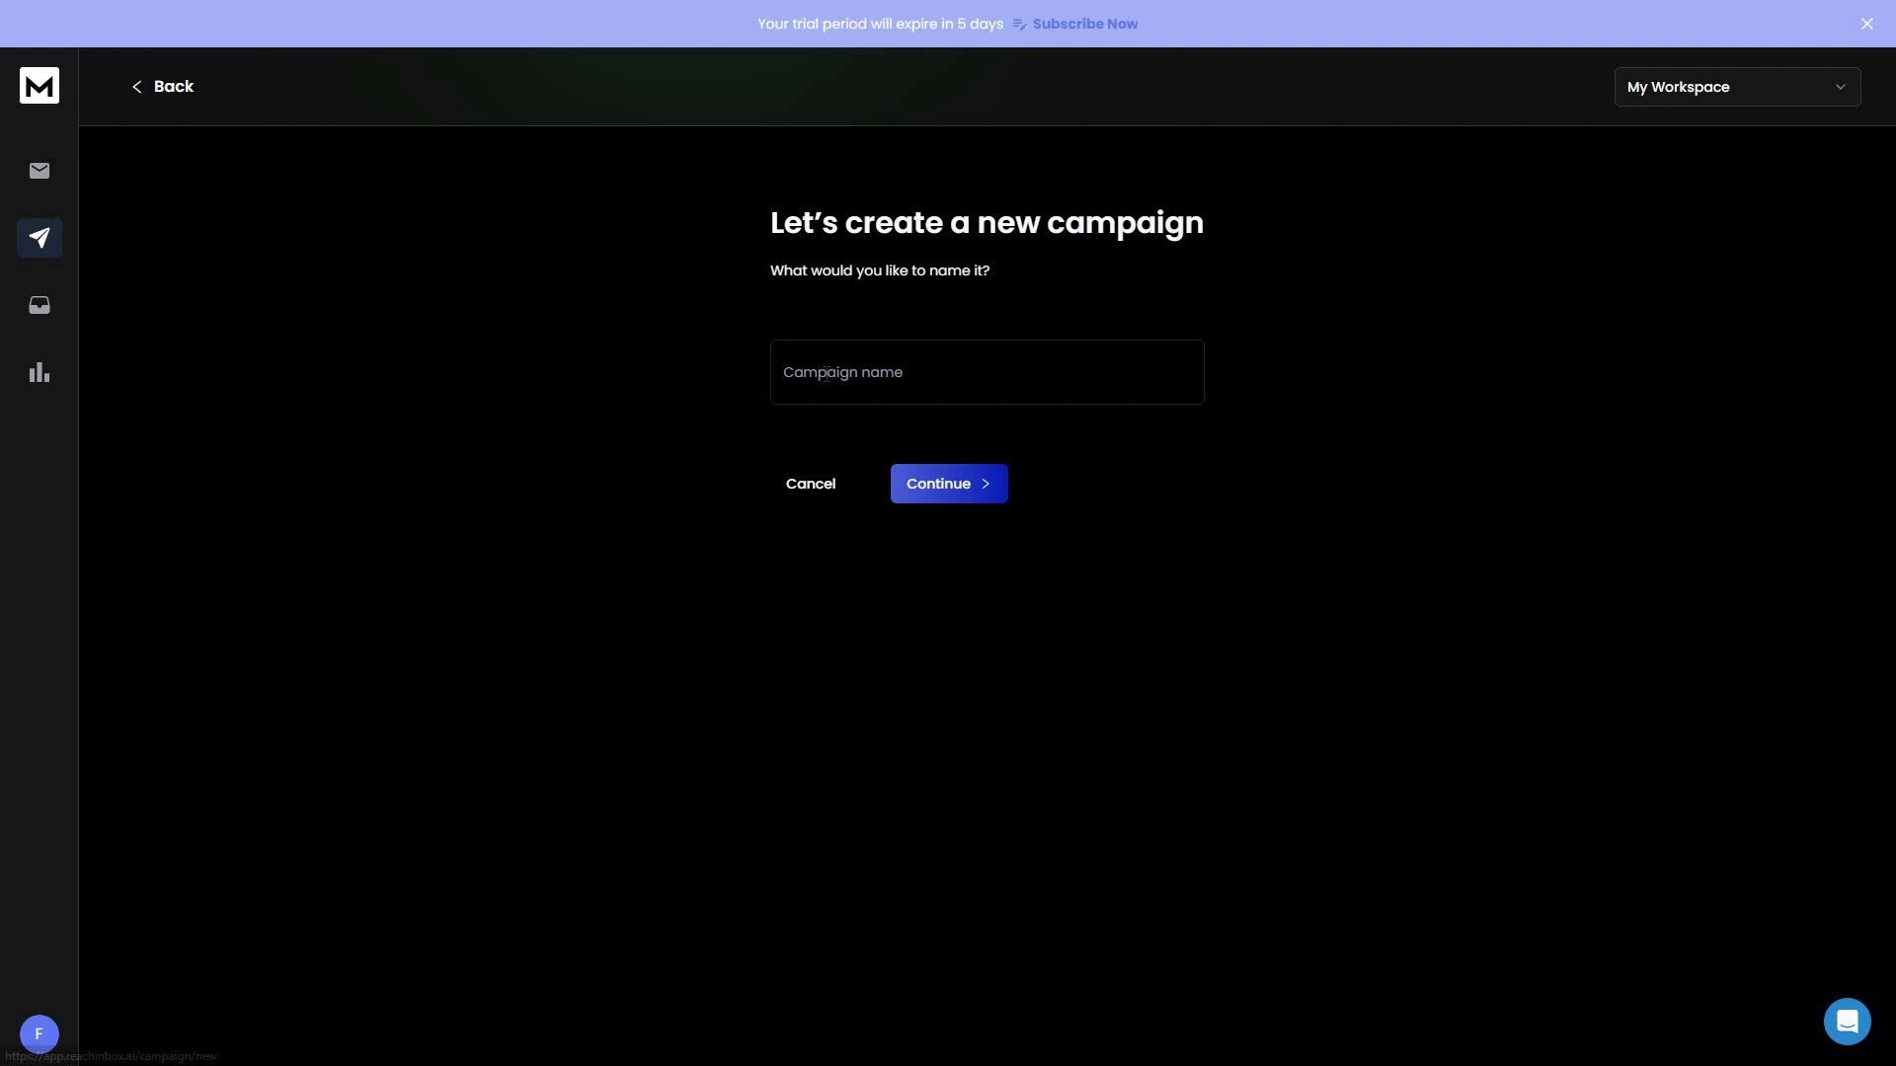
pyautogui.write('Test1')
pyautogui.click(962, 504)
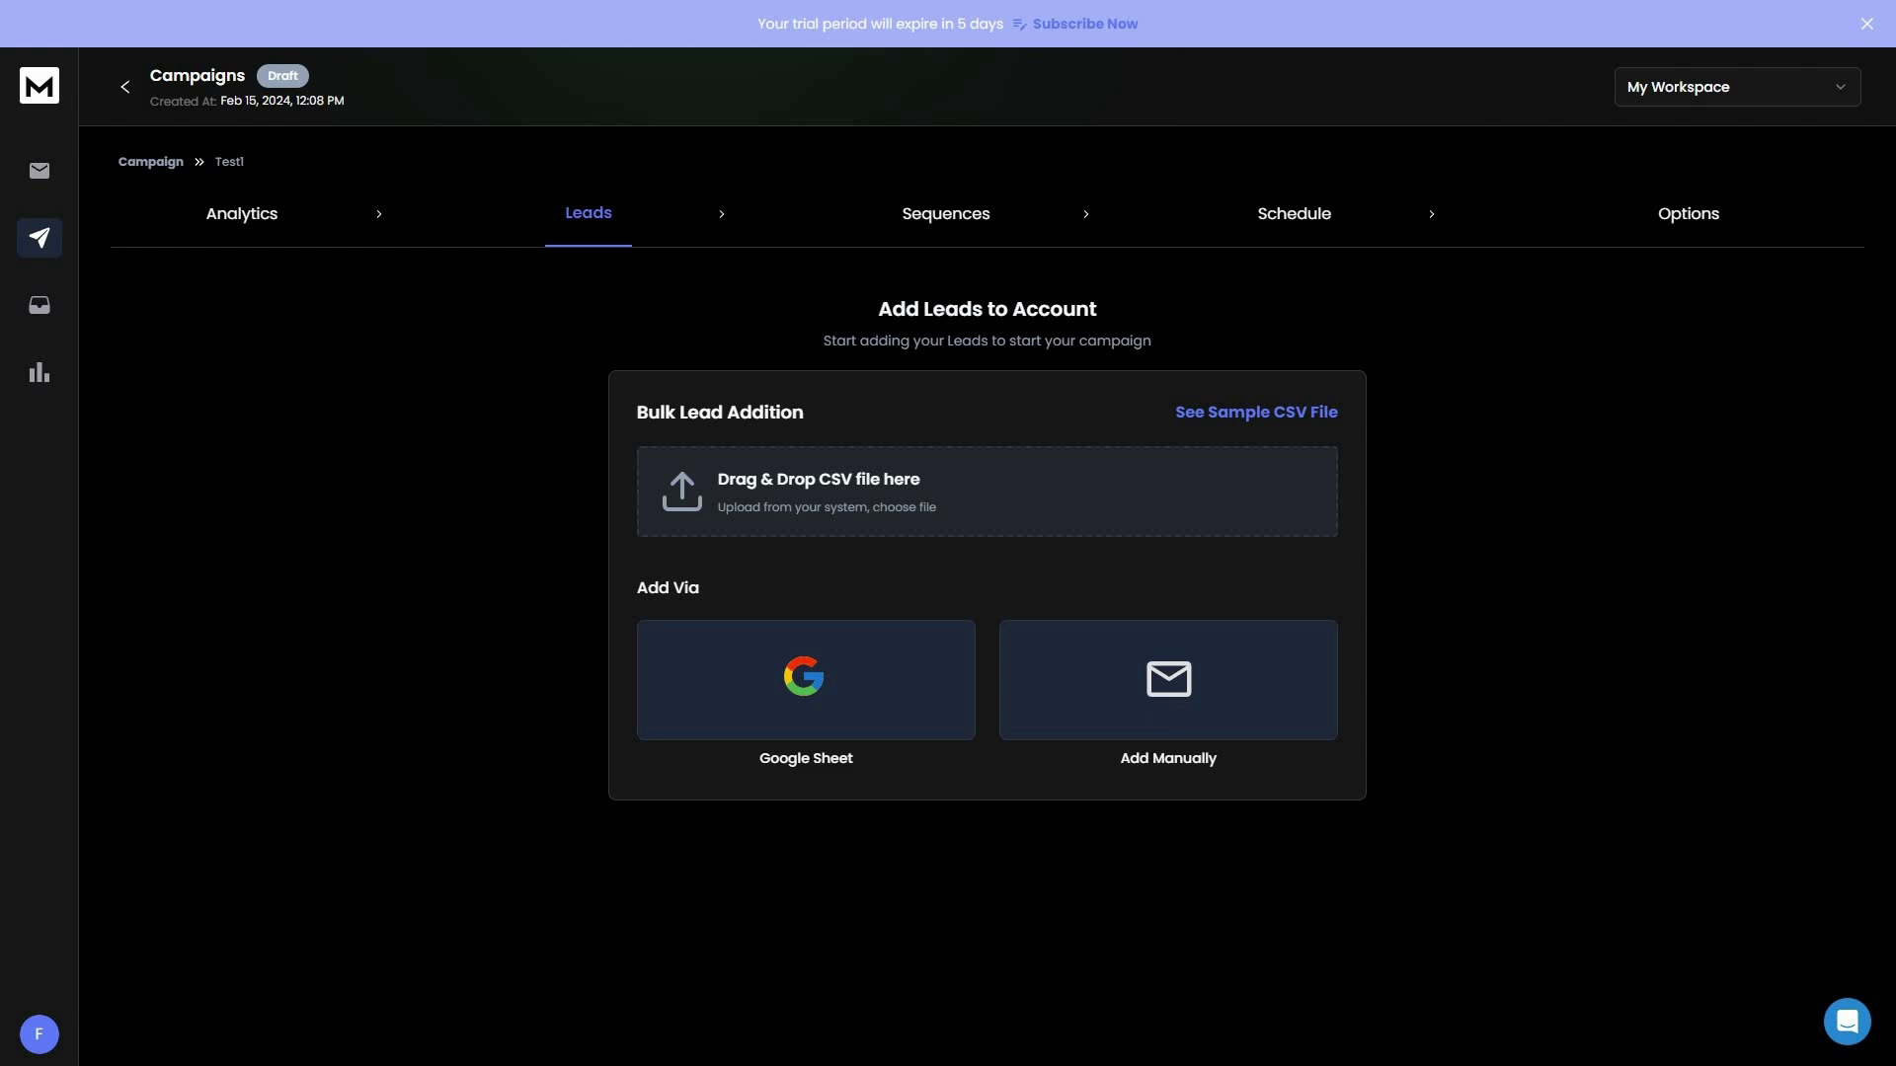
# - Start Test1's email sequence from scratch, add and delete a variant, then go to Schedule without saving
pyautogui.click(946, 218)
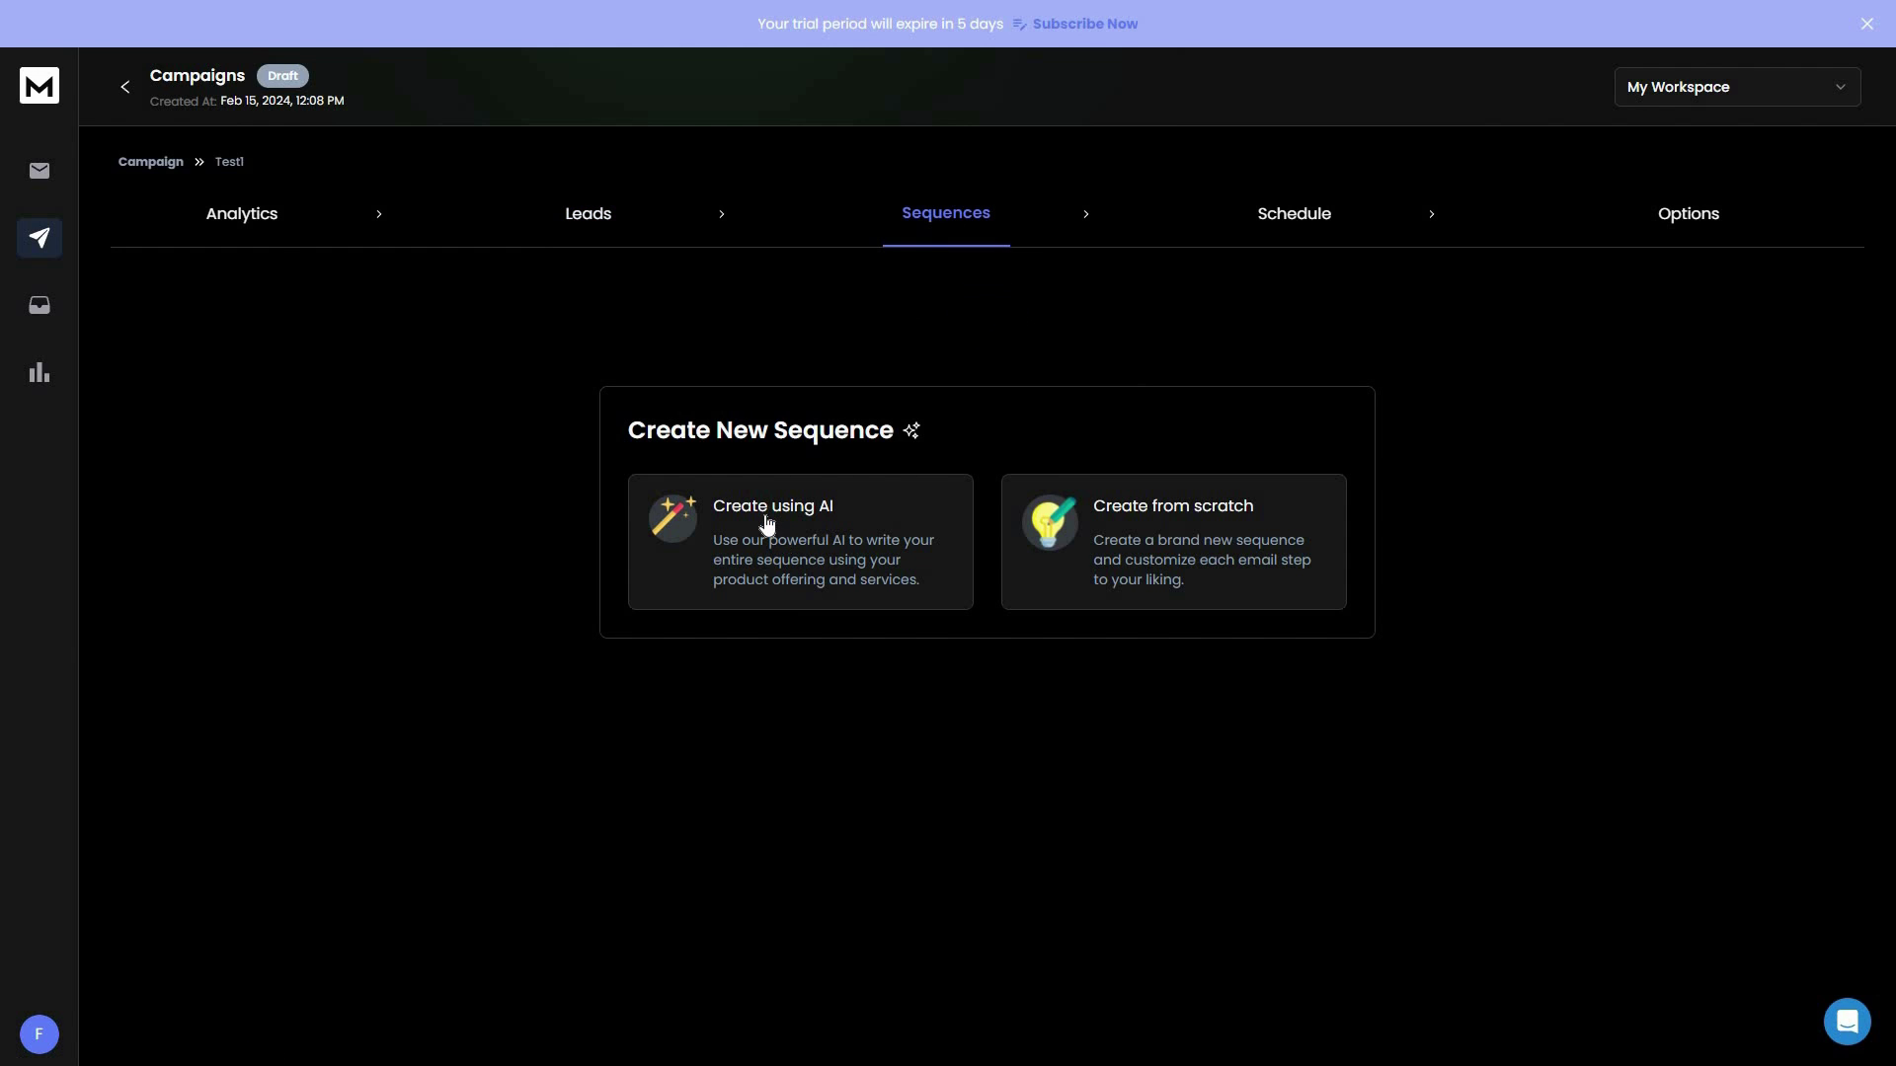
pyautogui.click(1190, 571)
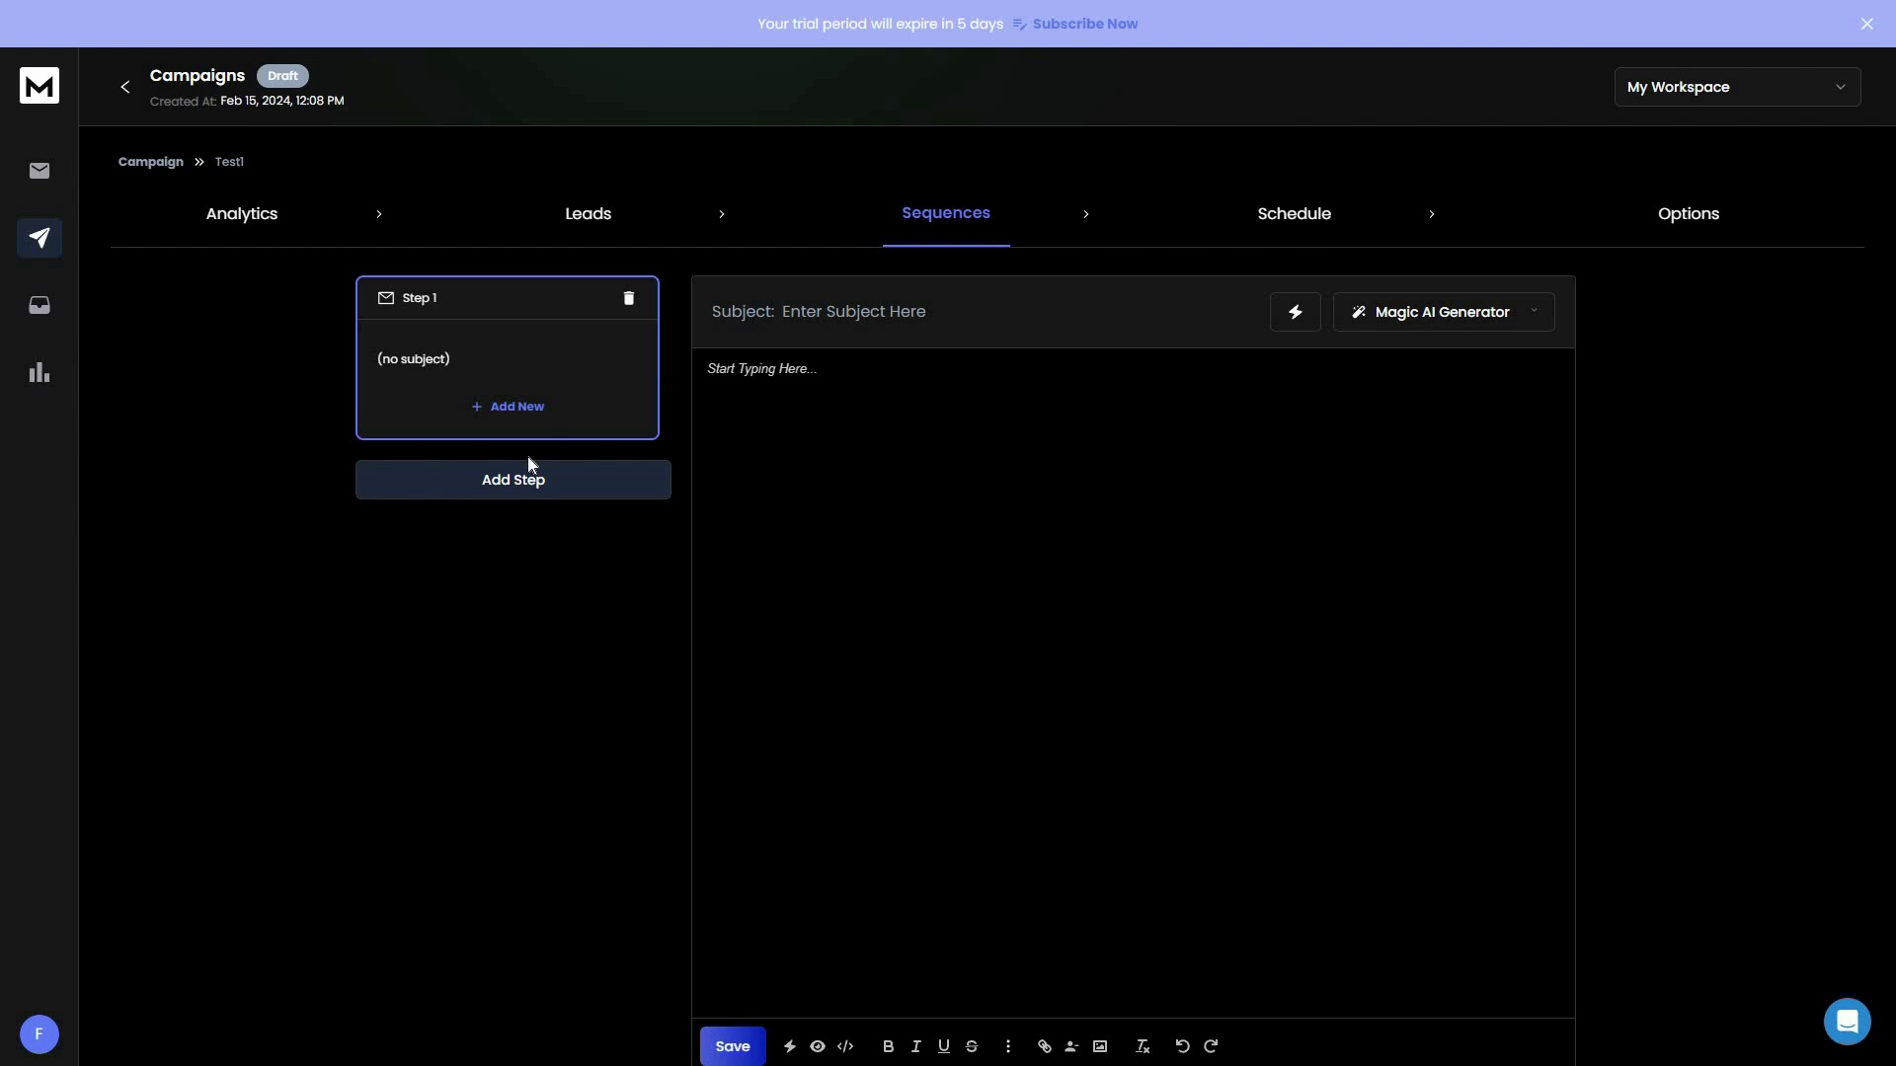
pyautogui.click(507, 408)
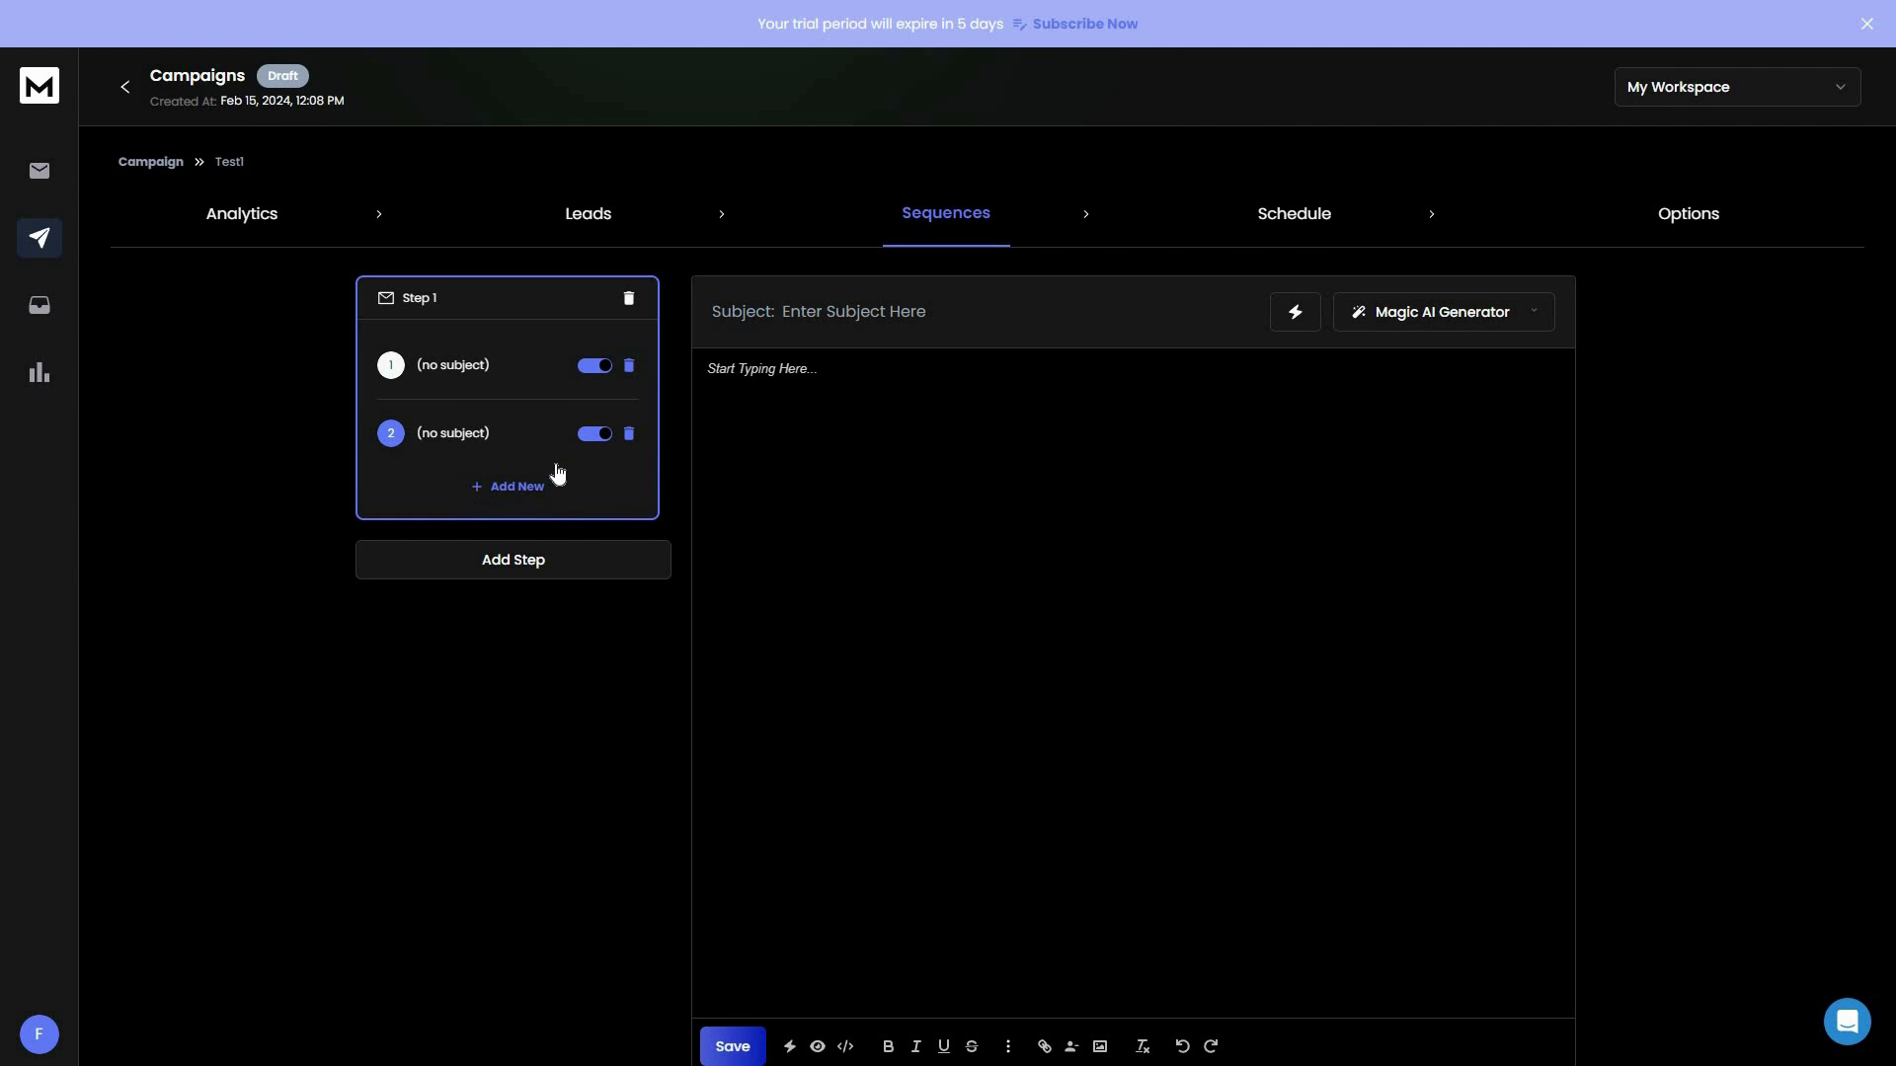
pyautogui.click(629, 433)
pyautogui.click(1295, 224)
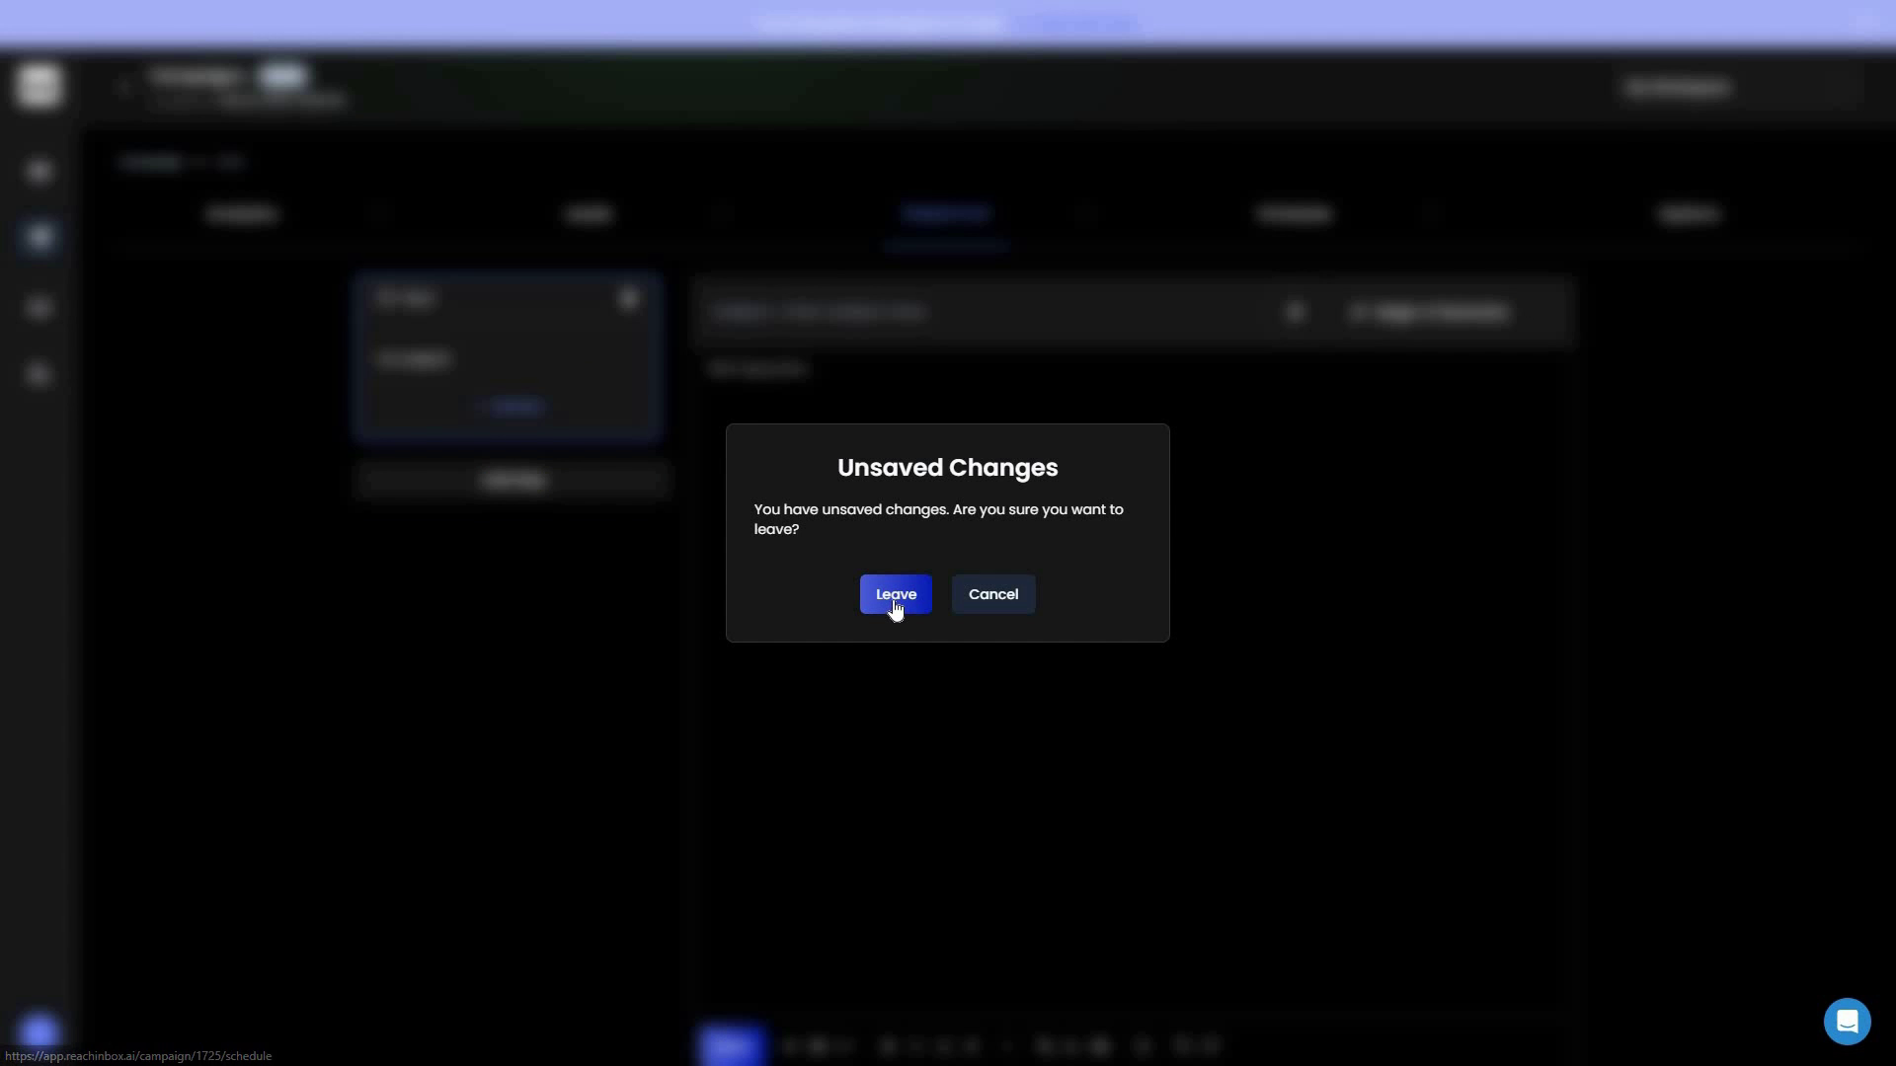
pyautogui.click(893, 596)
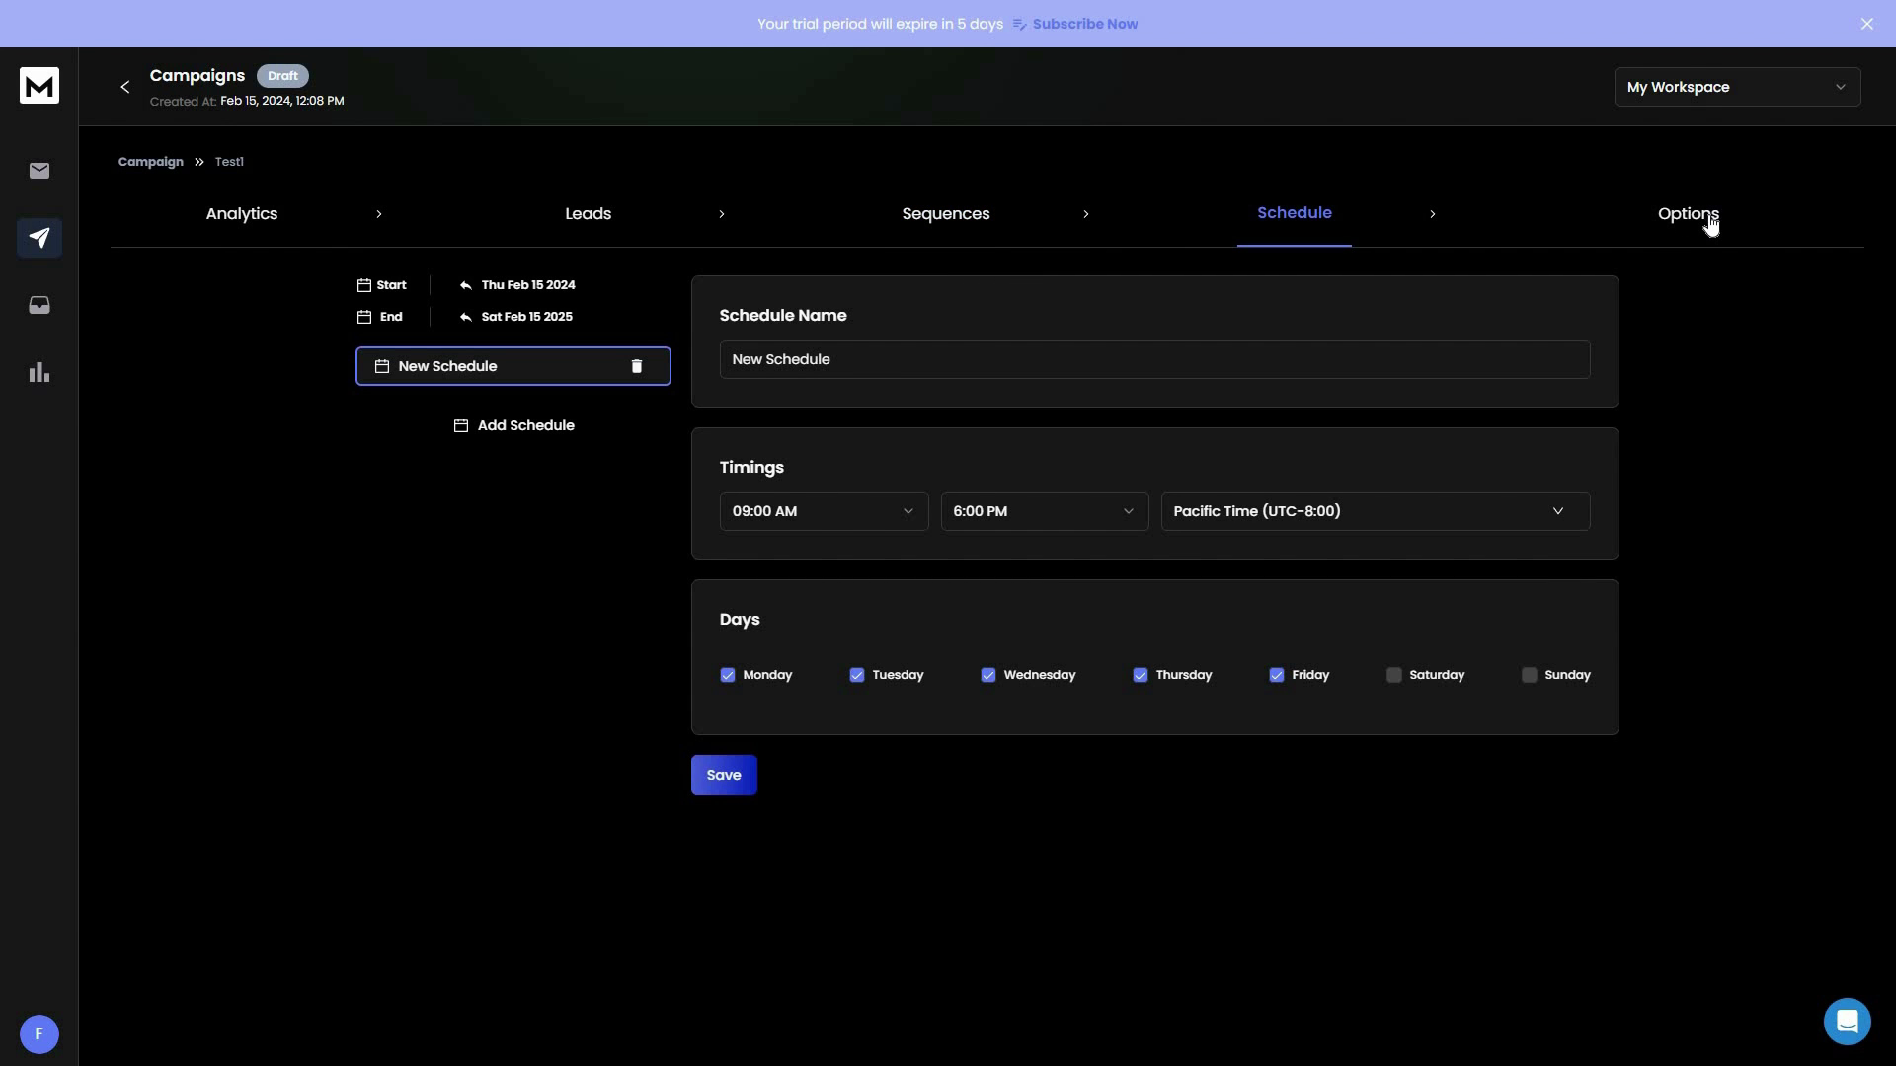
# - Review the Test1 campaign's Options and empty Analytics, then go to the Onebox inbox
pyautogui.click(1695, 221)
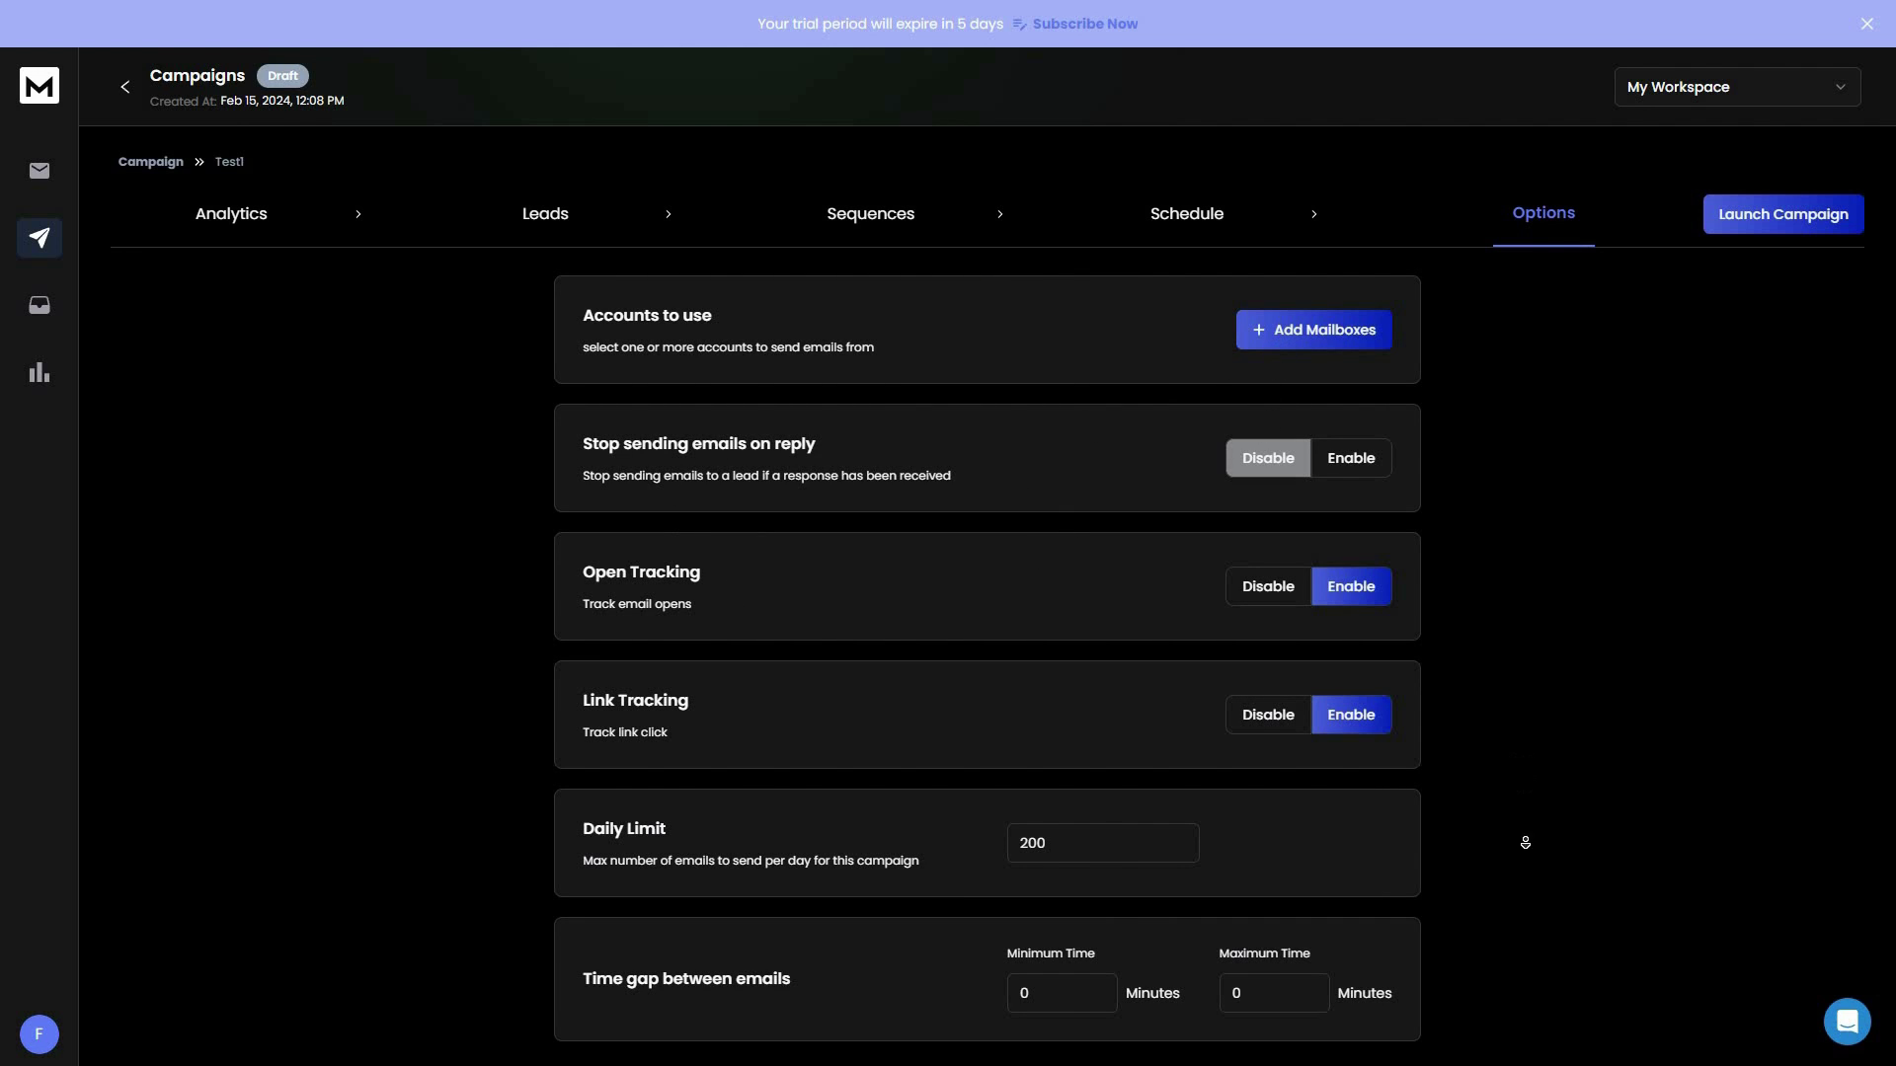
pyautogui.scroll(-1, 1526, 851)
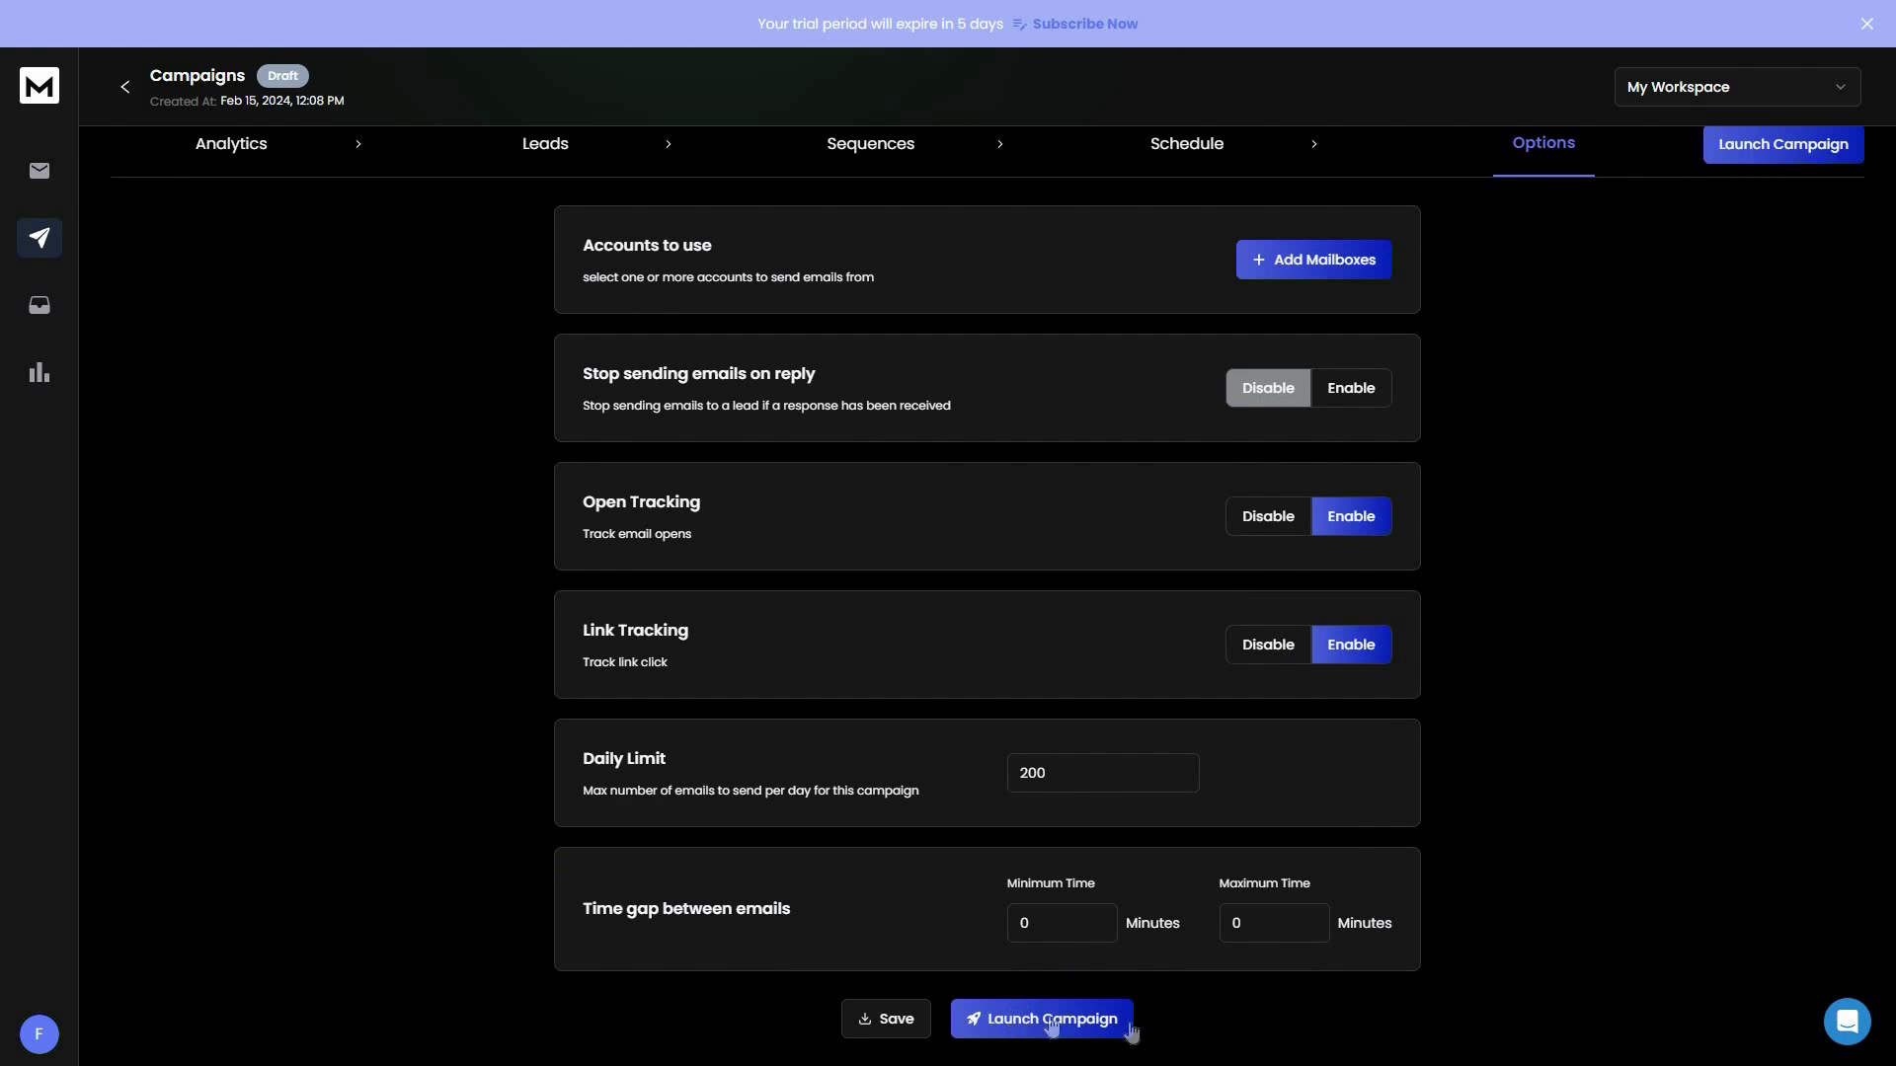
pyautogui.click(245, 154)
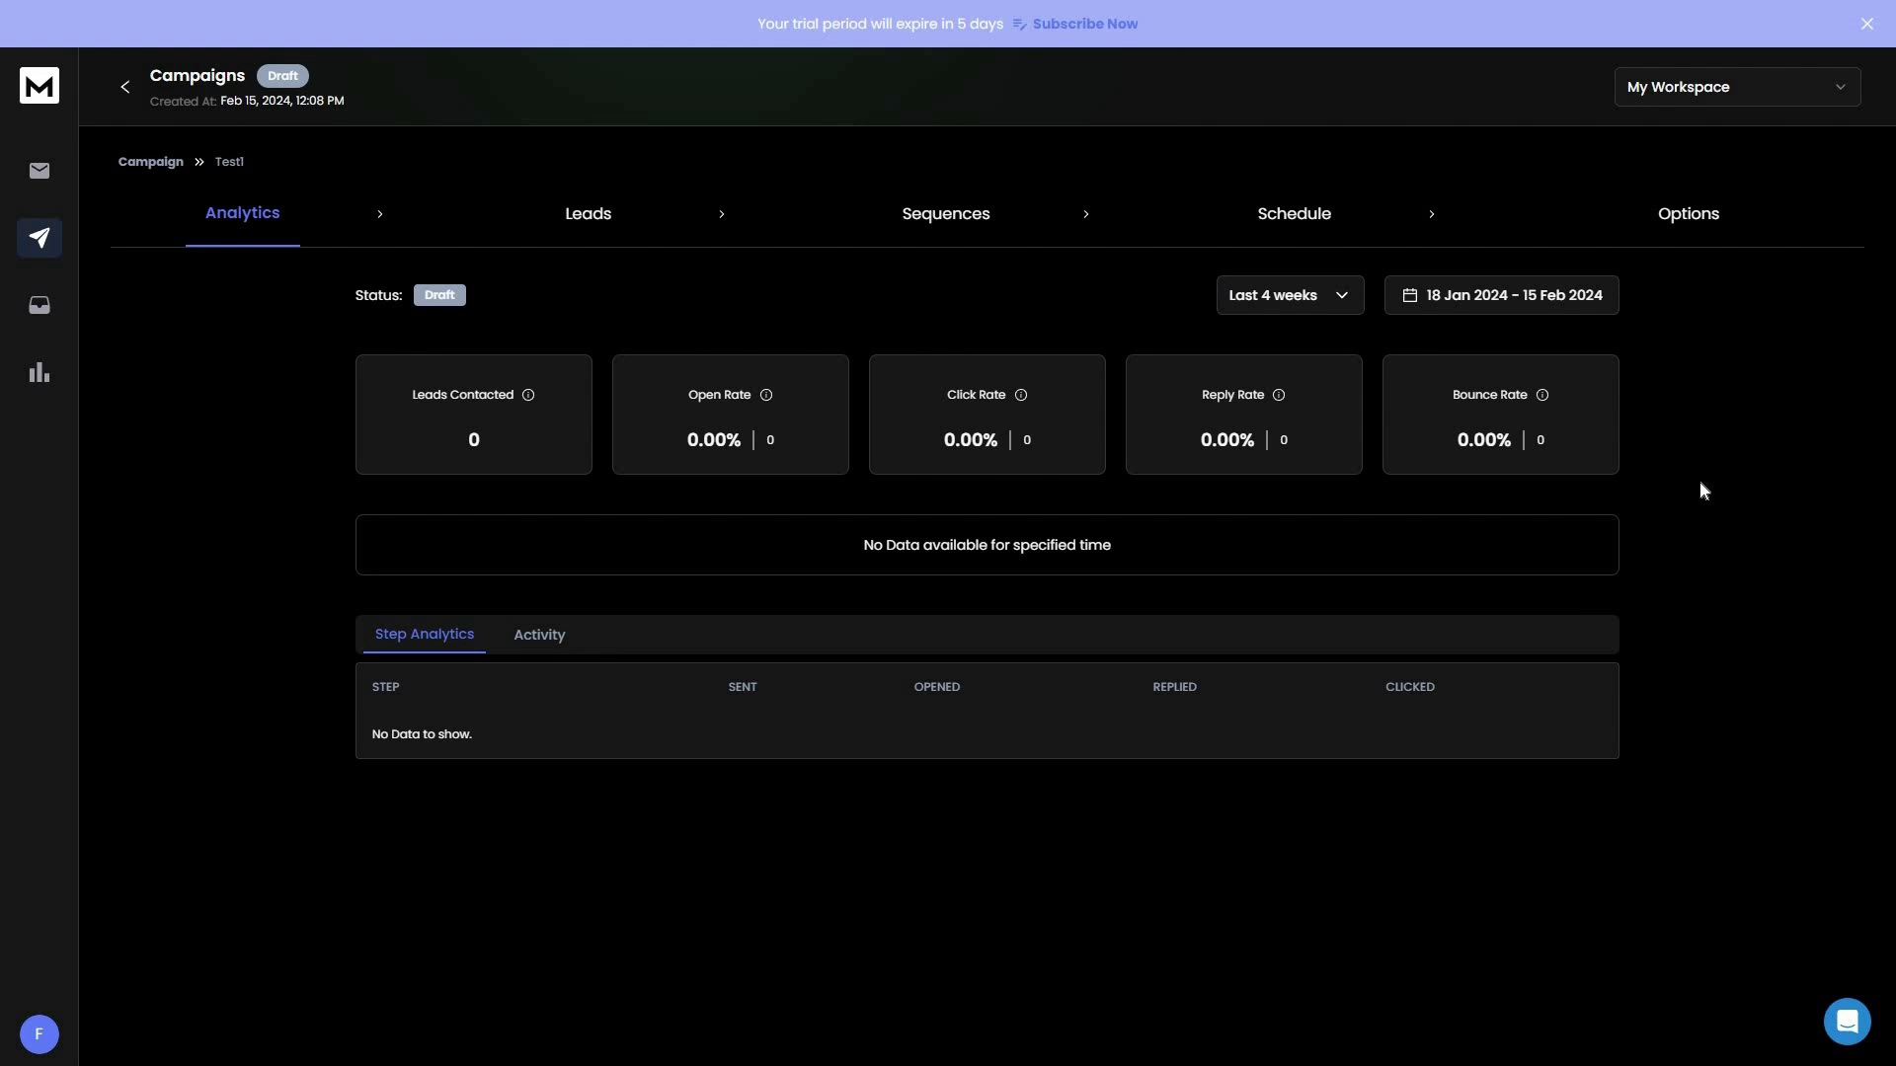
pyautogui.click(39, 305)
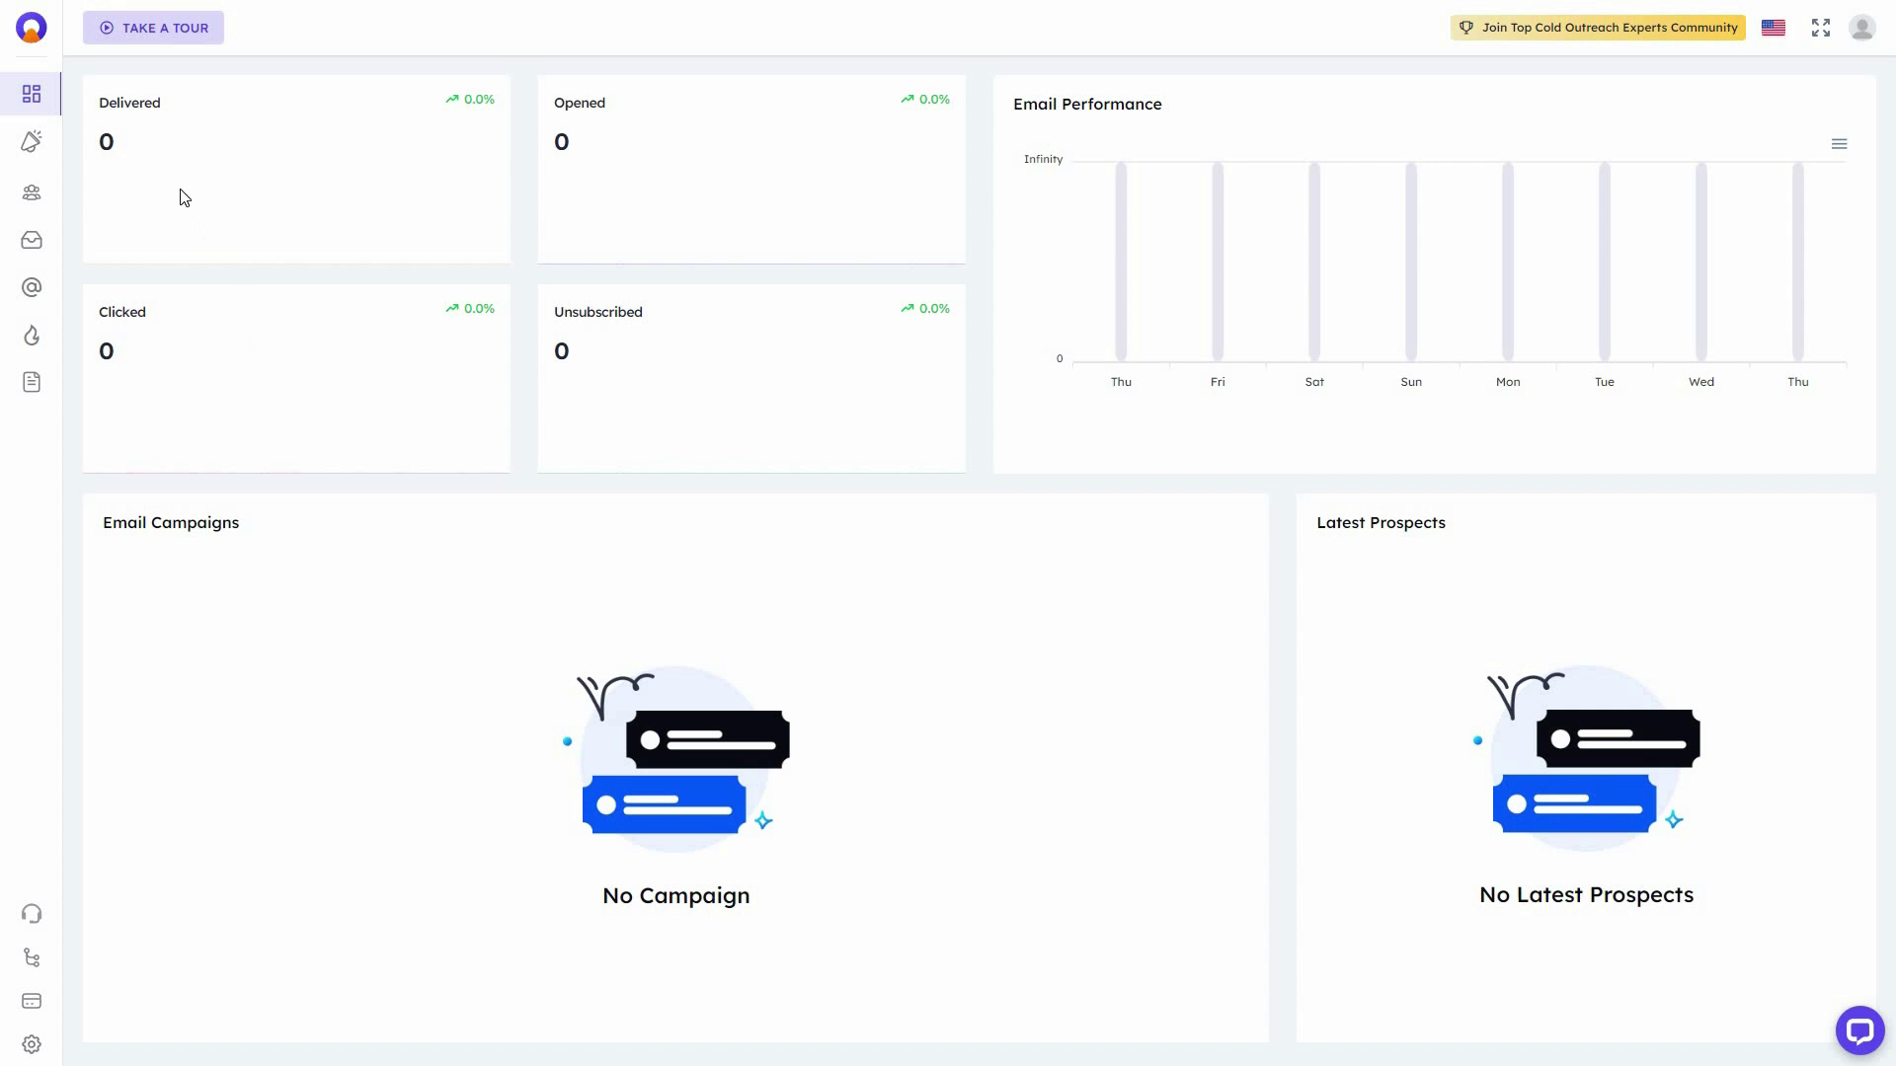
# - Start a new Outboundly.ai campaign from the Campaigns list
pyautogui.moveTo(155, 178)
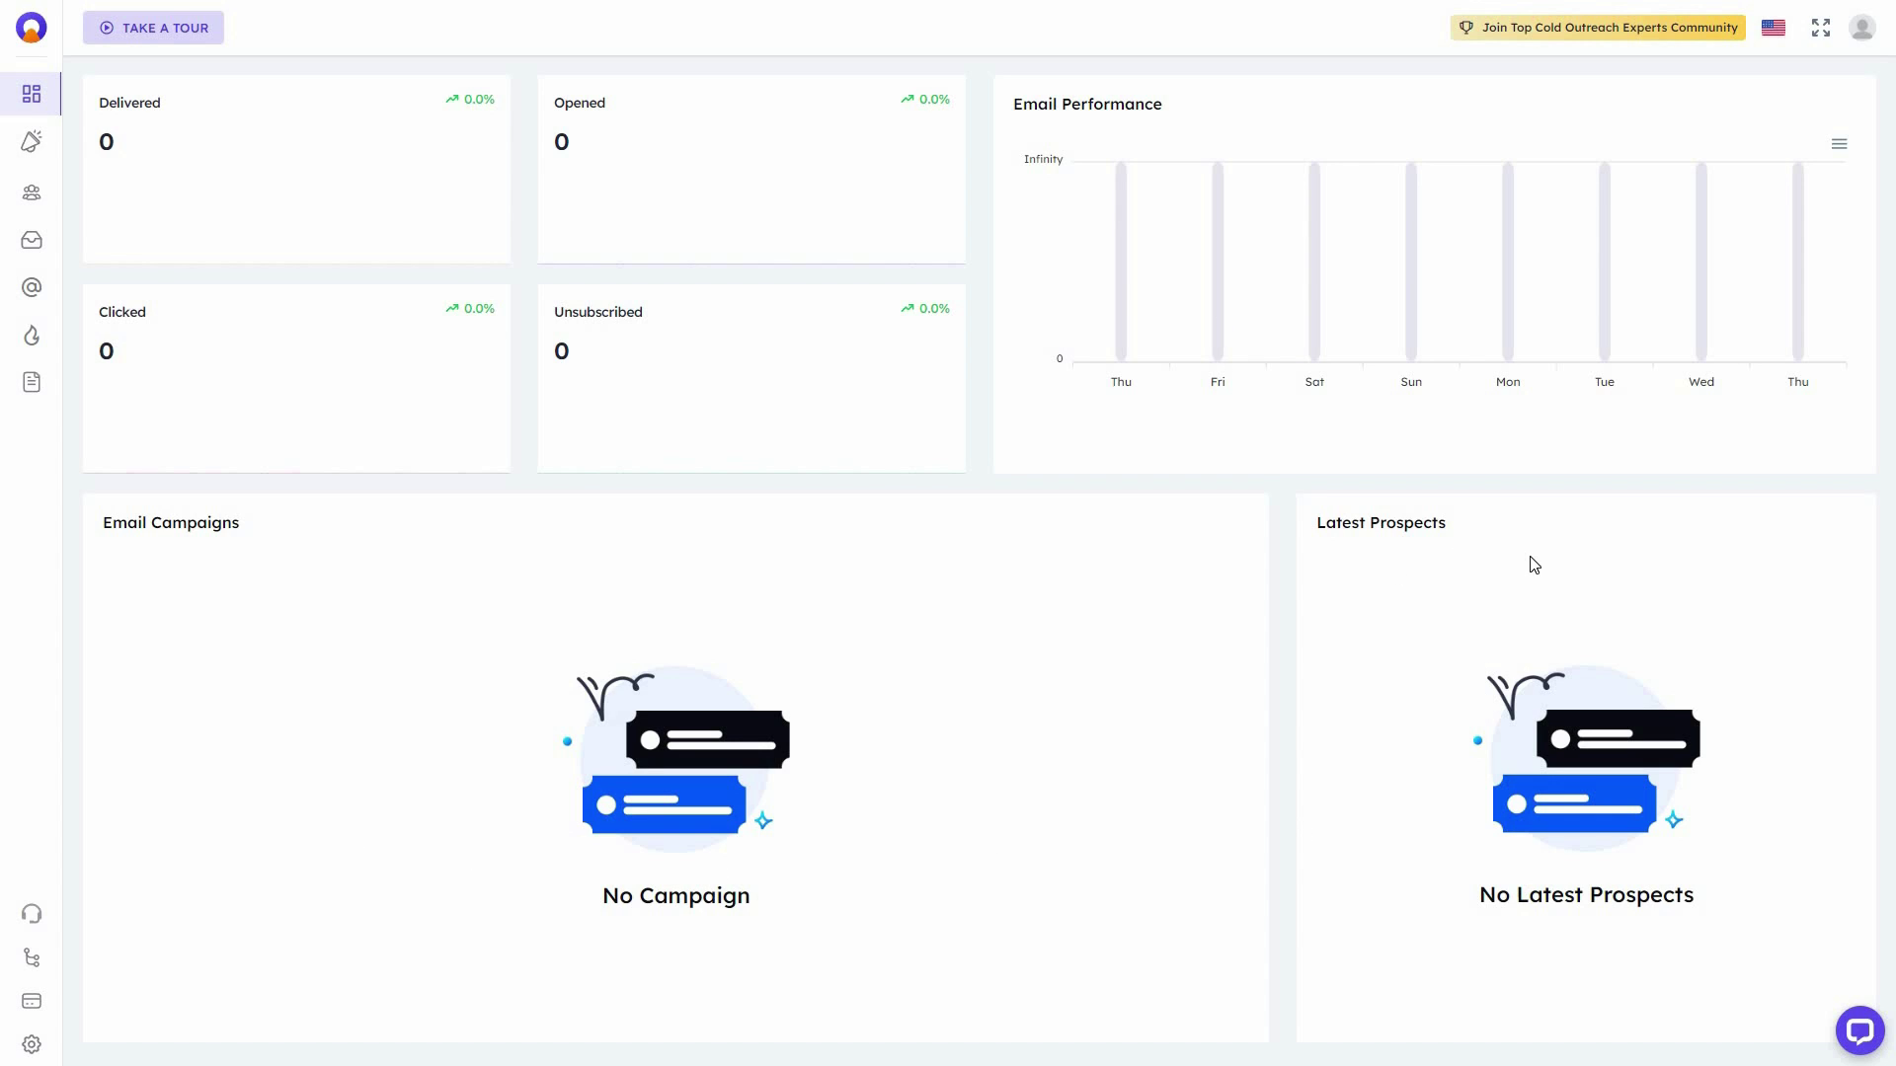
pyautogui.click(33, 152)
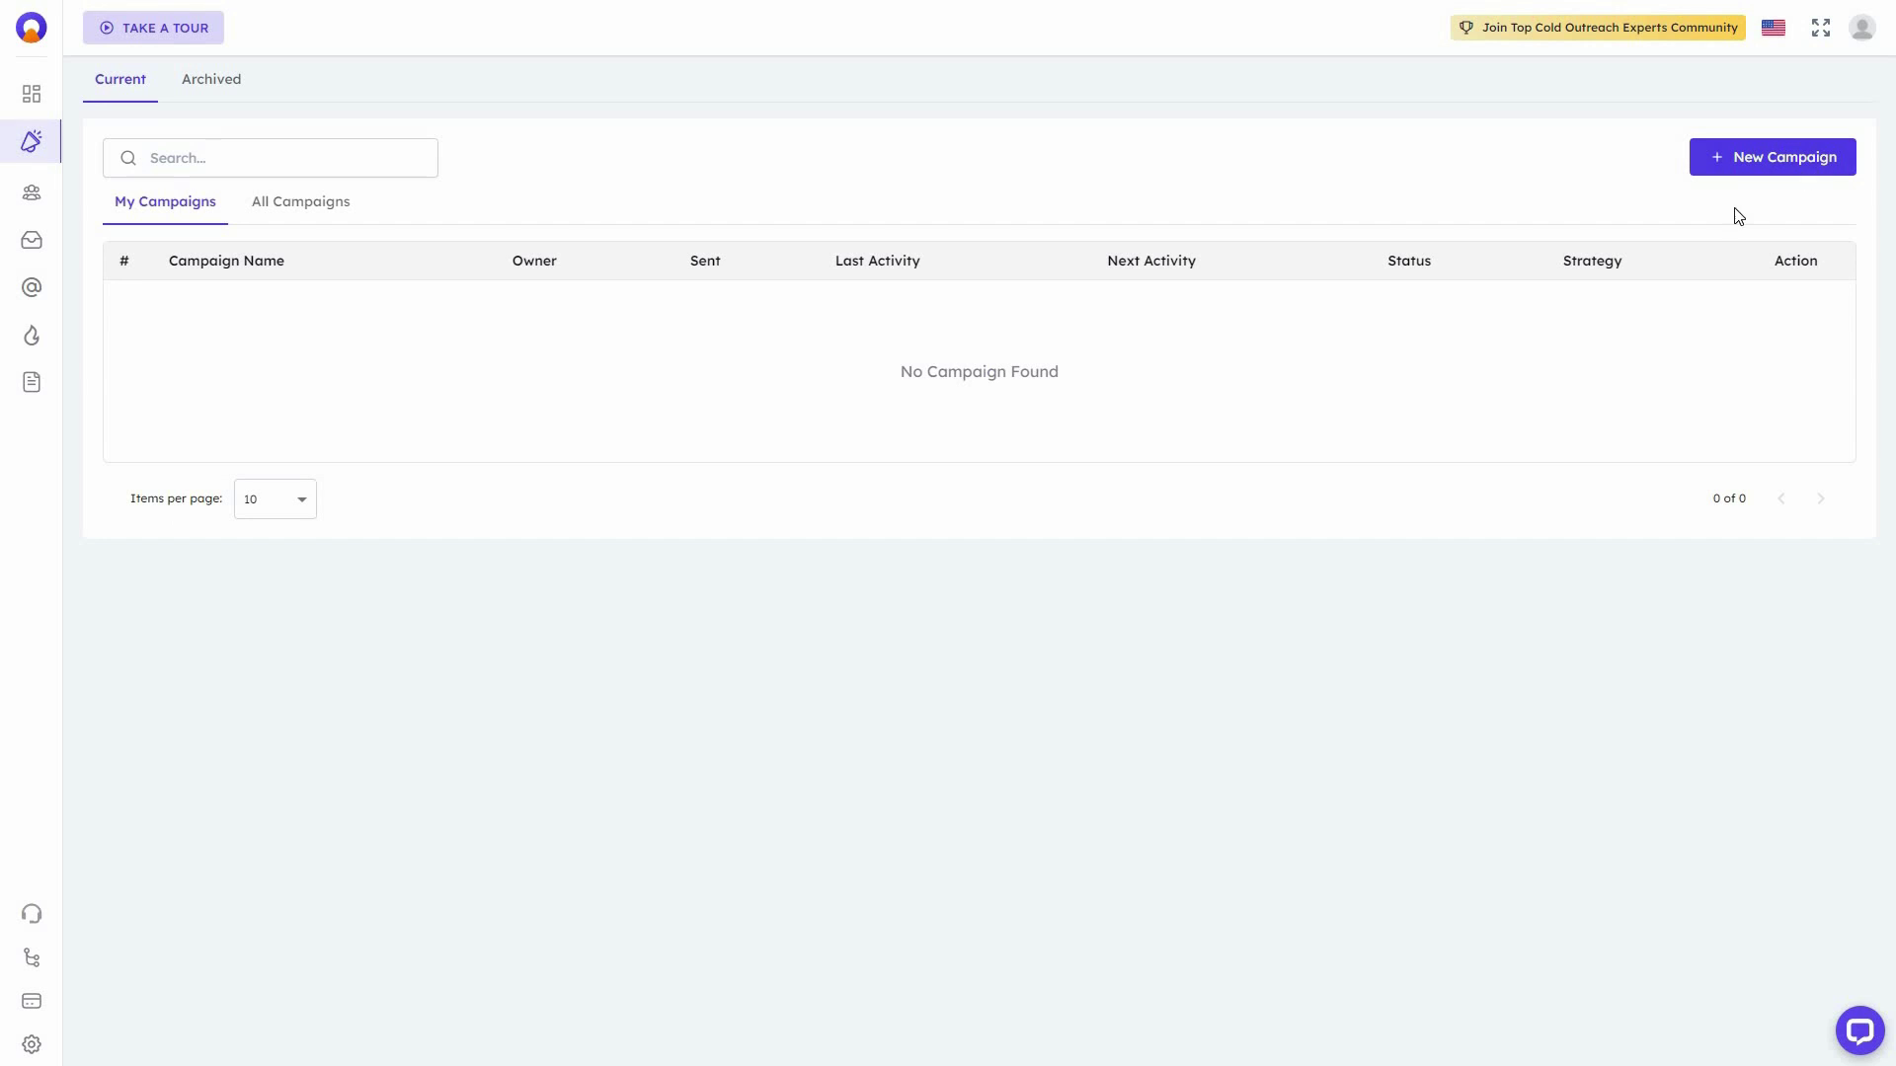
pyautogui.click(1025, 506)
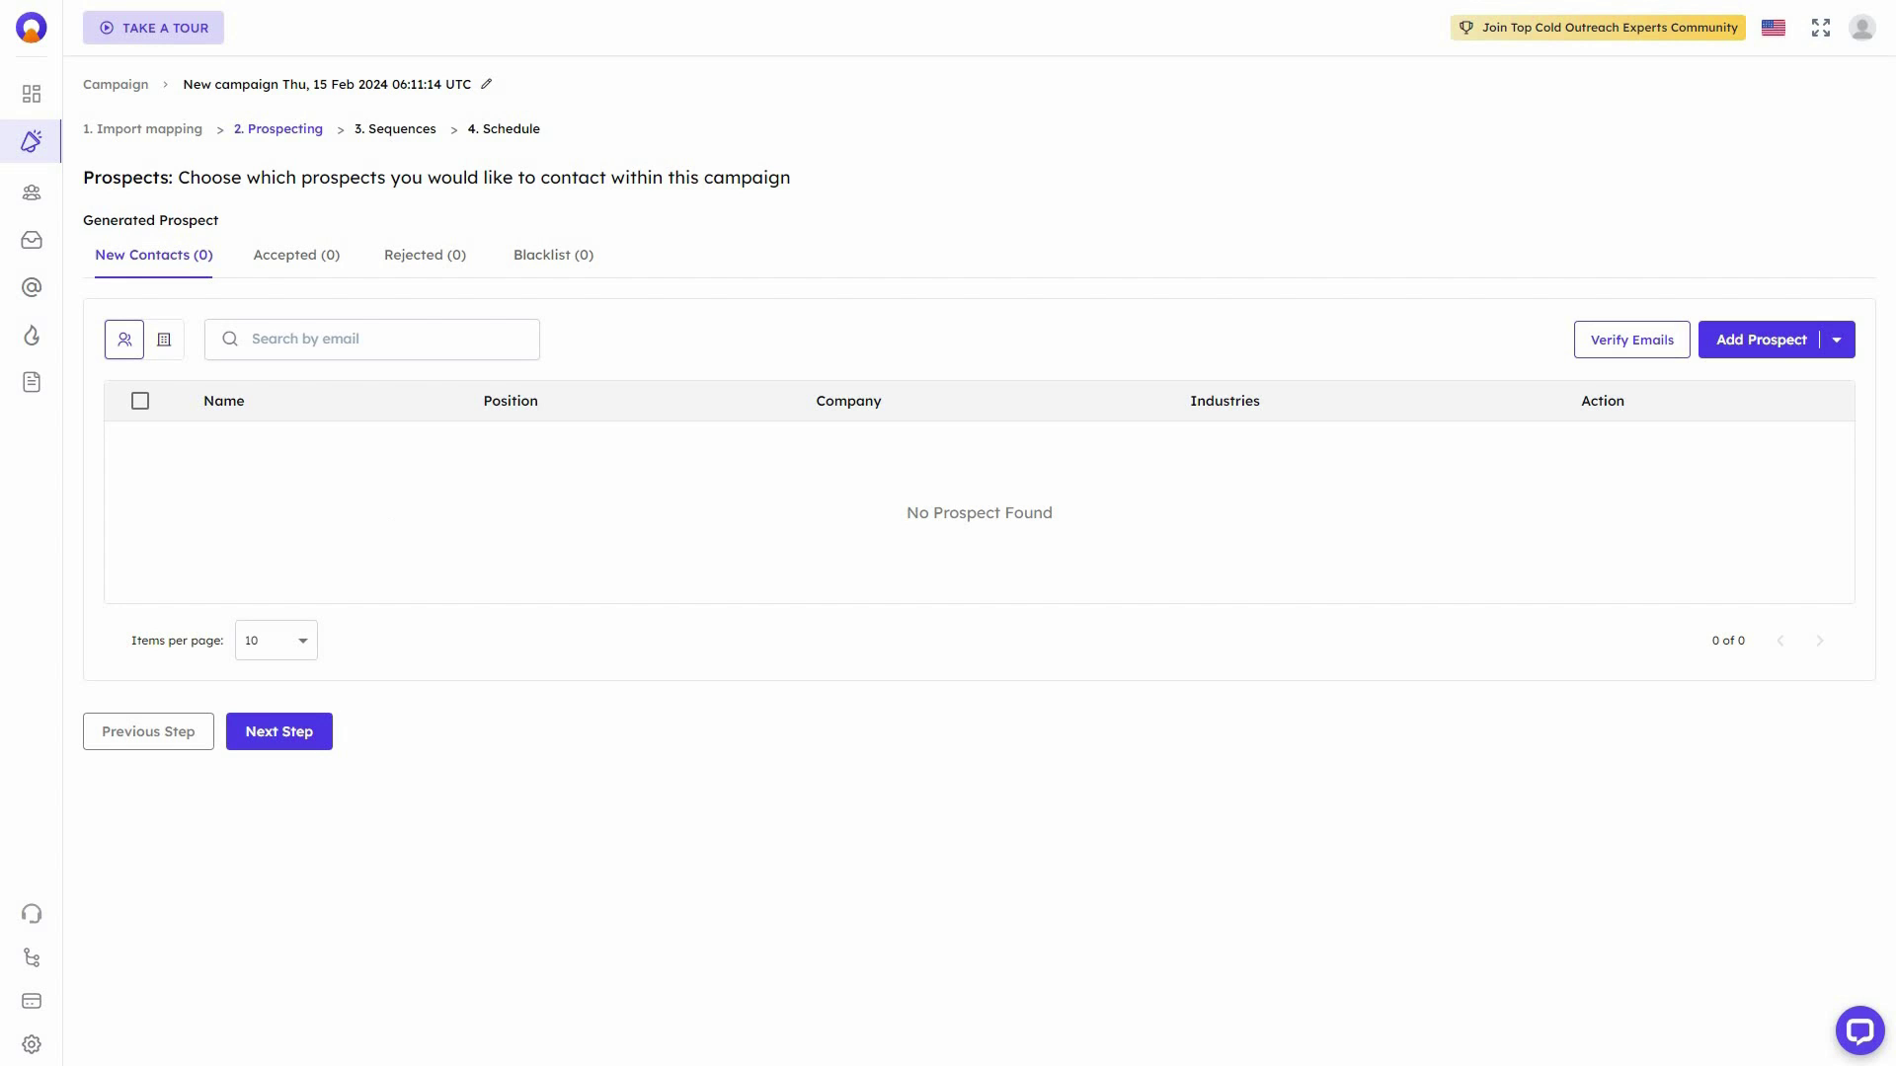
# - Explore the Prospecting step's add-prospect options without adding anyone, then try Verify Emails
pyautogui.click(1752, 339)
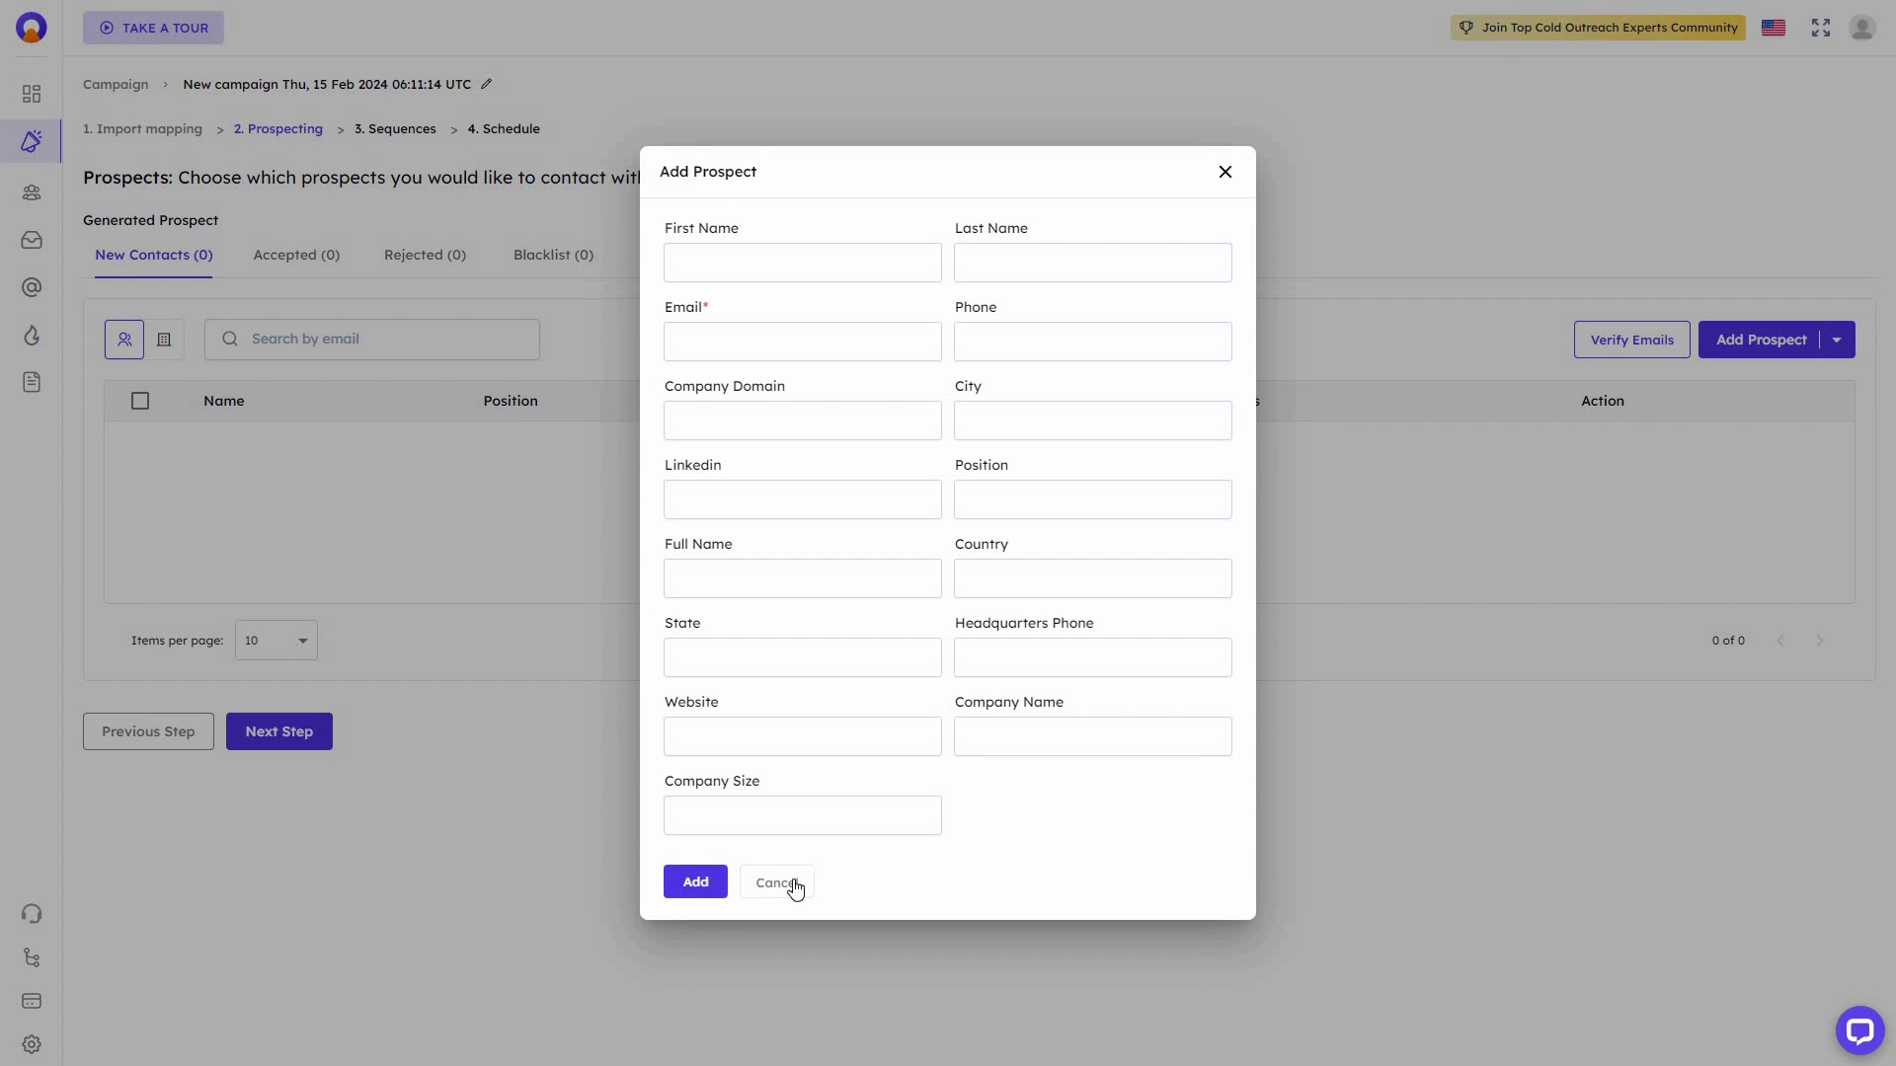
pyautogui.click(1838, 346)
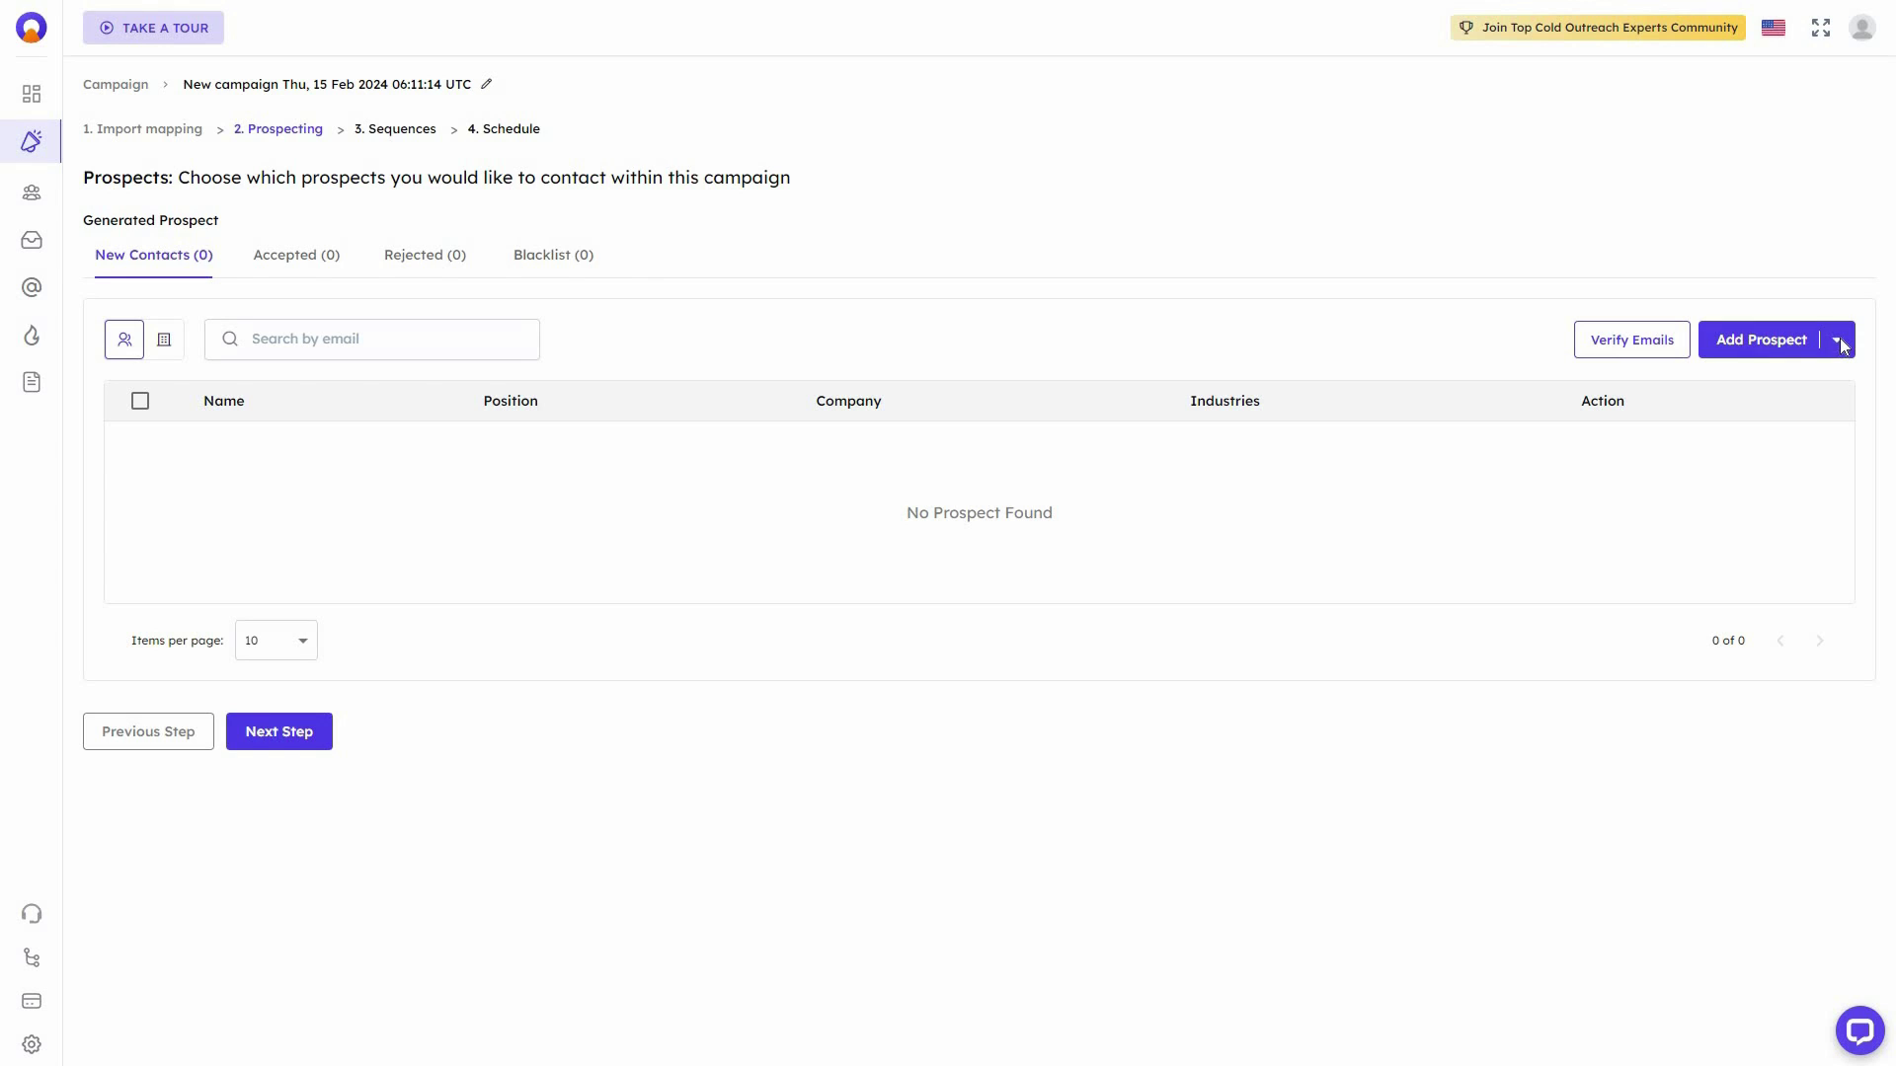
pyautogui.click(1836, 340)
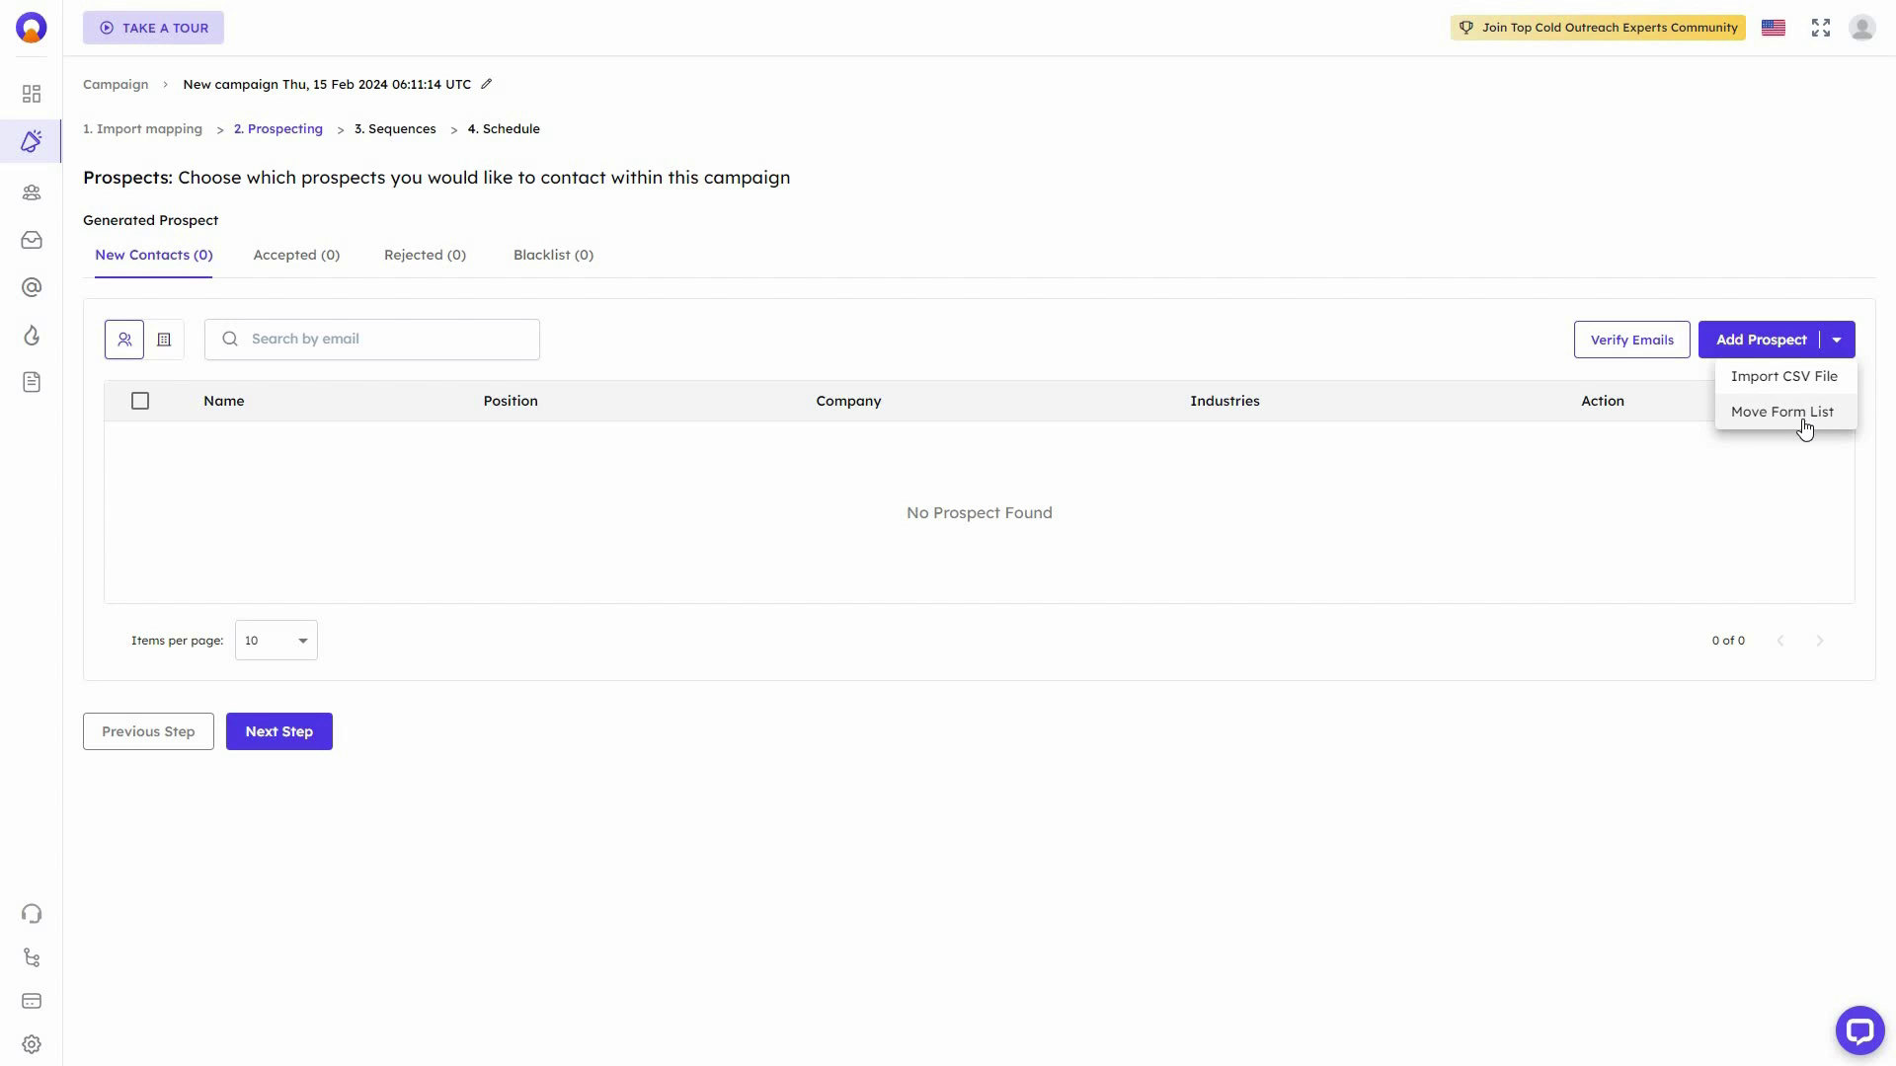
pyautogui.click(1566, 529)
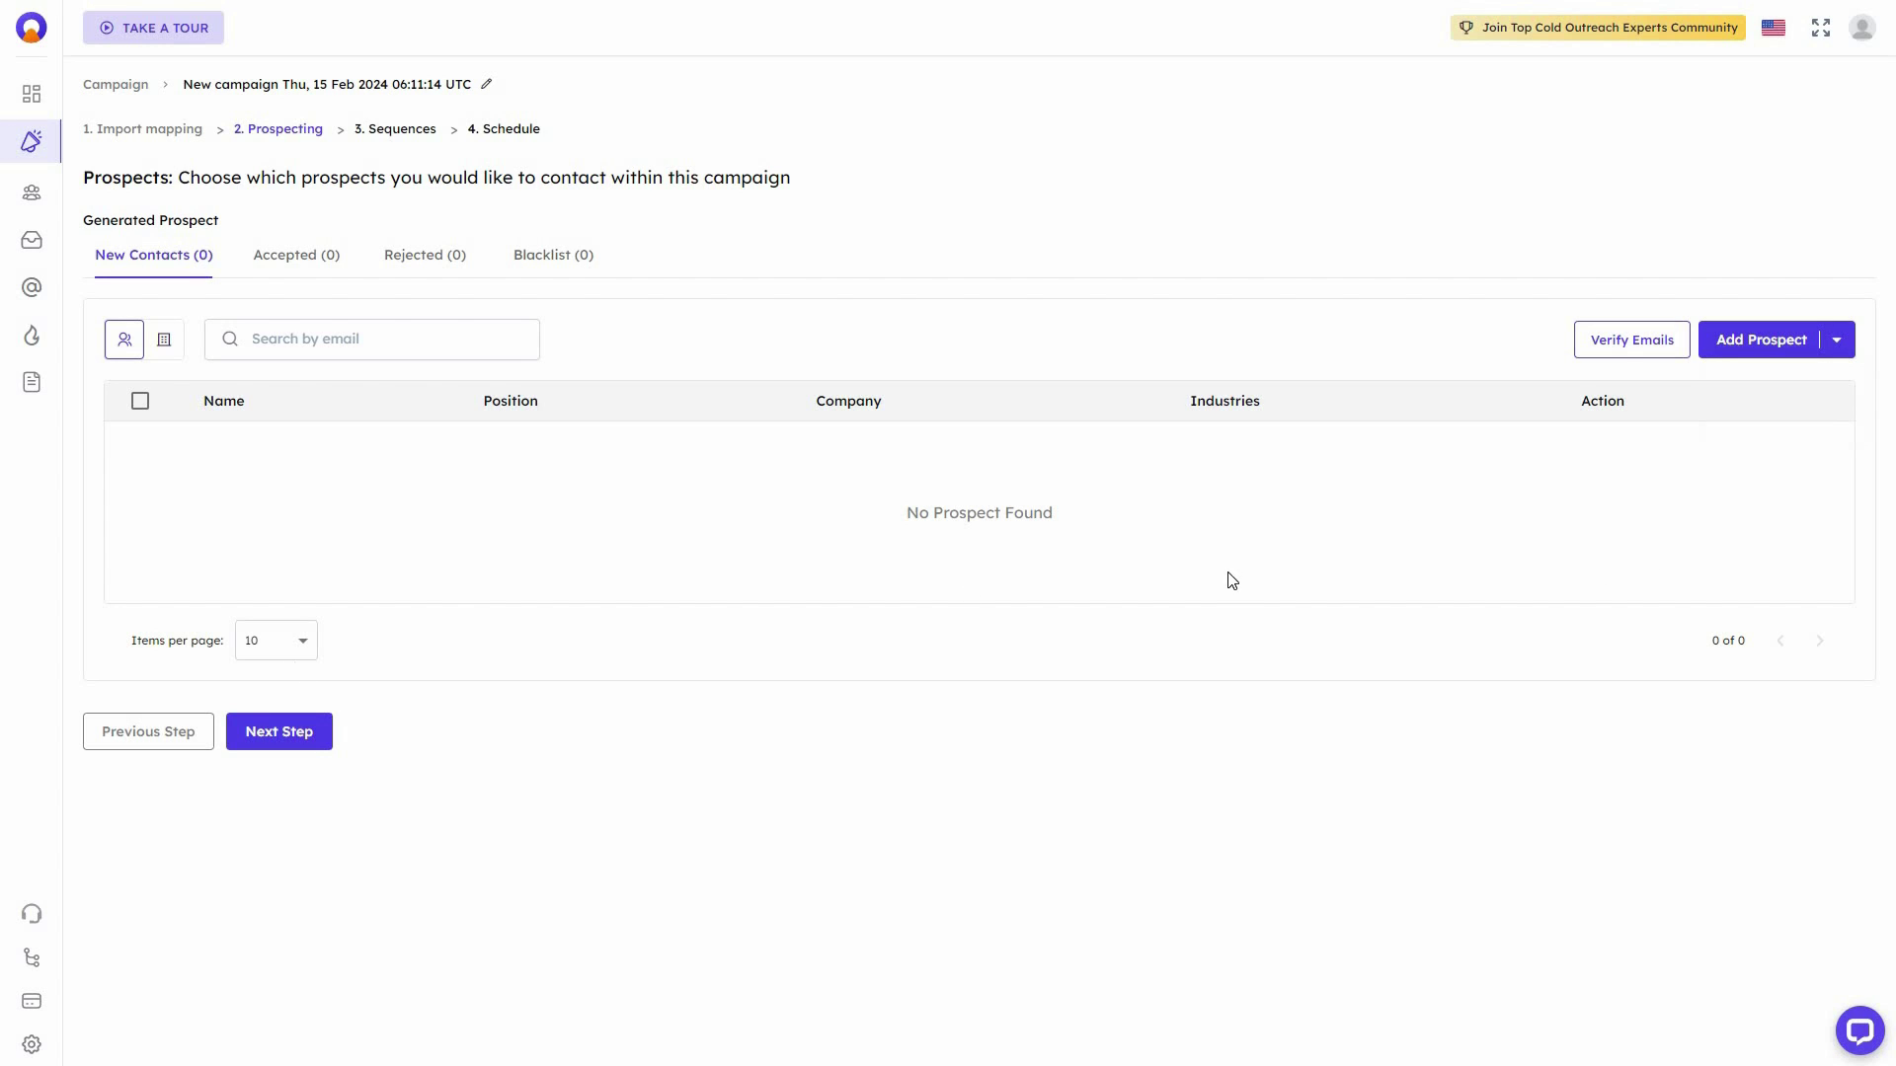
pyautogui.click(1659, 355)
pyautogui.click(1619, 354)
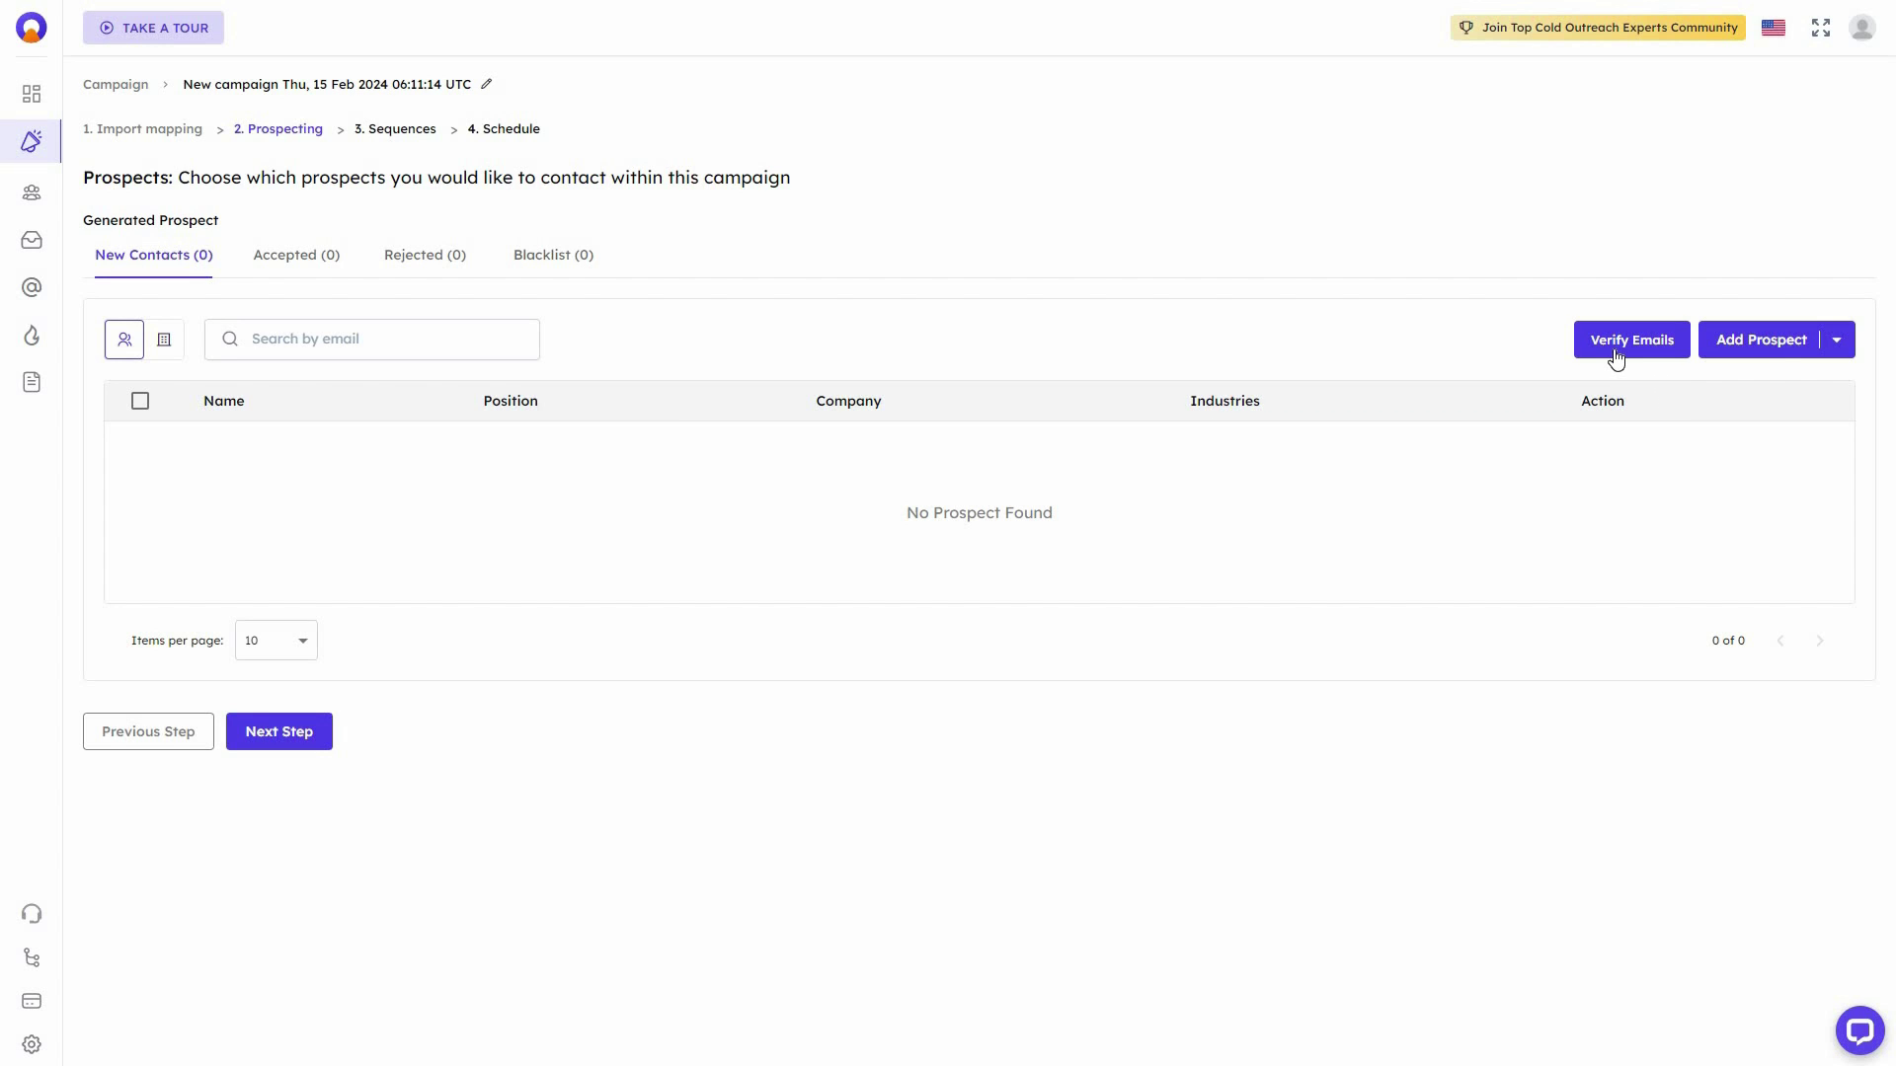
# - Add an empty variant B to sequence step 1, then go to Prospect Management
pyautogui.click(395, 131)
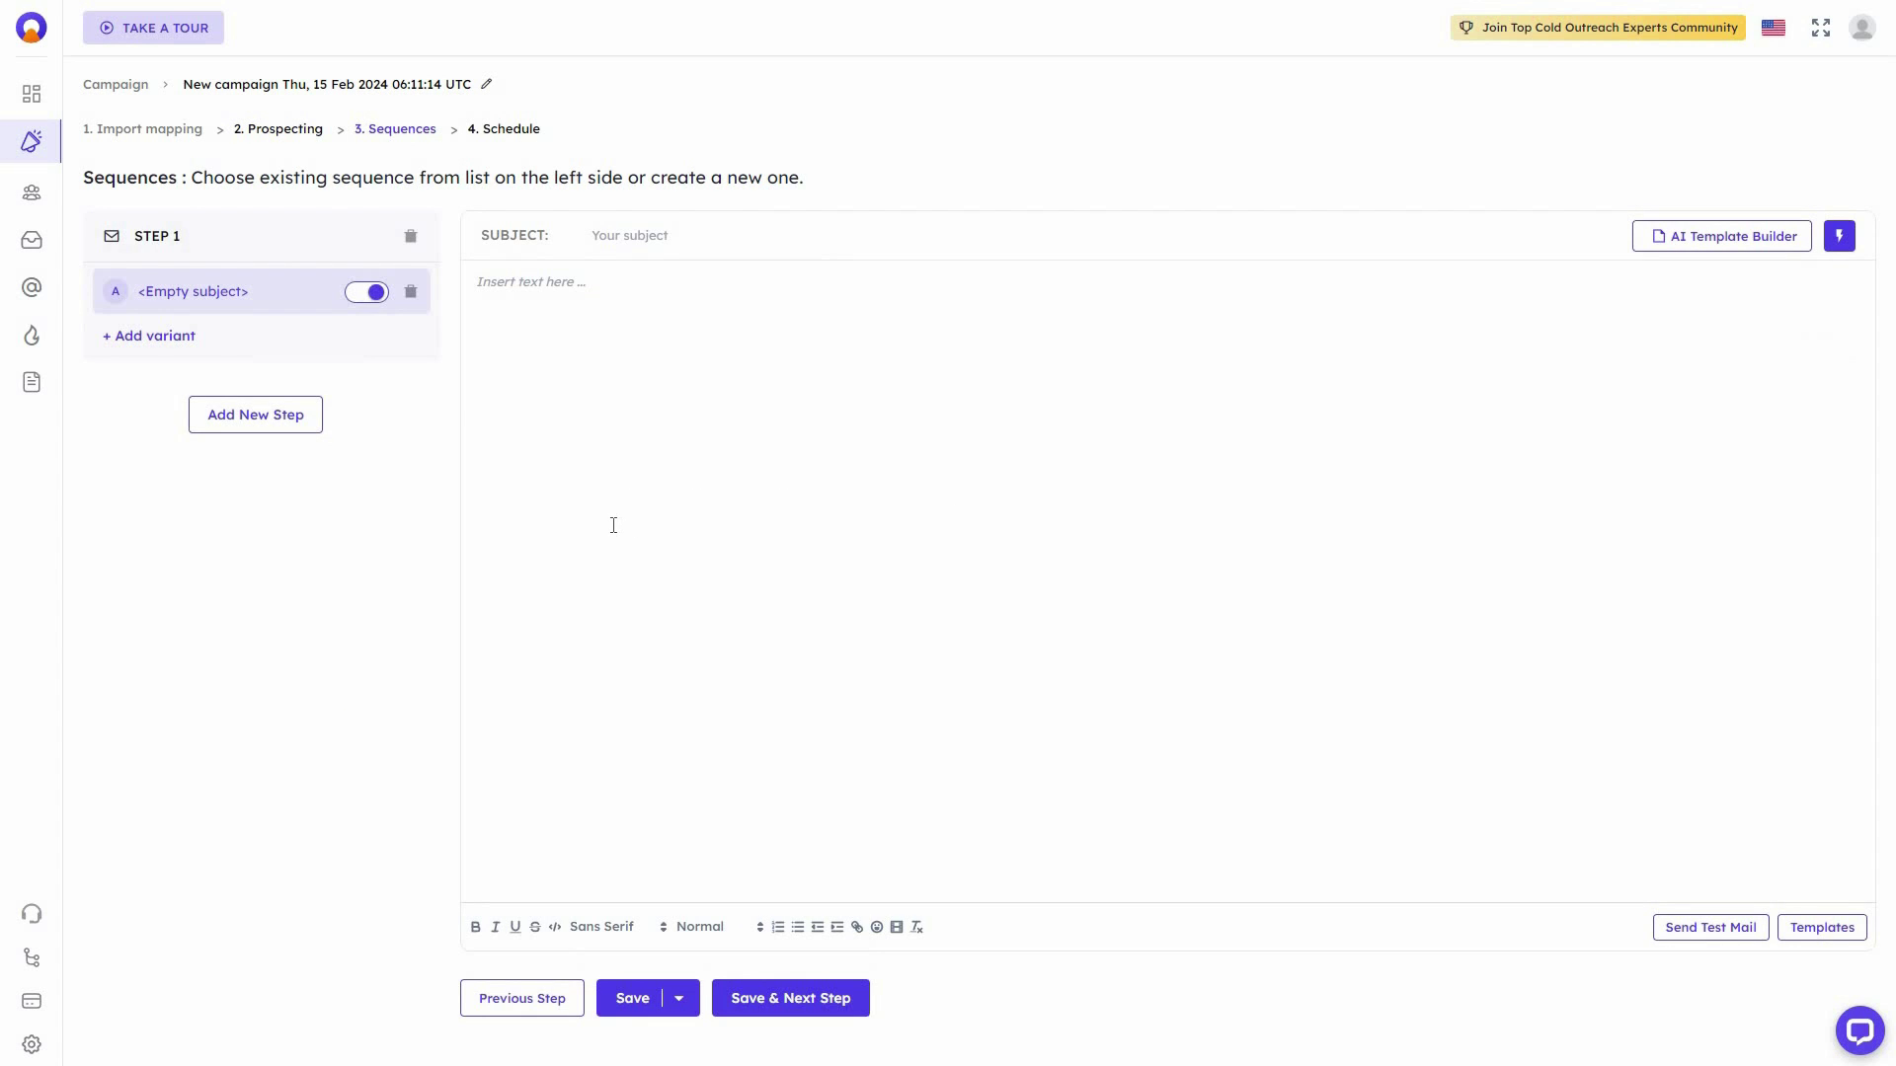
pyautogui.click(255, 415)
pyautogui.click(149, 338)
pyautogui.click(36, 202)
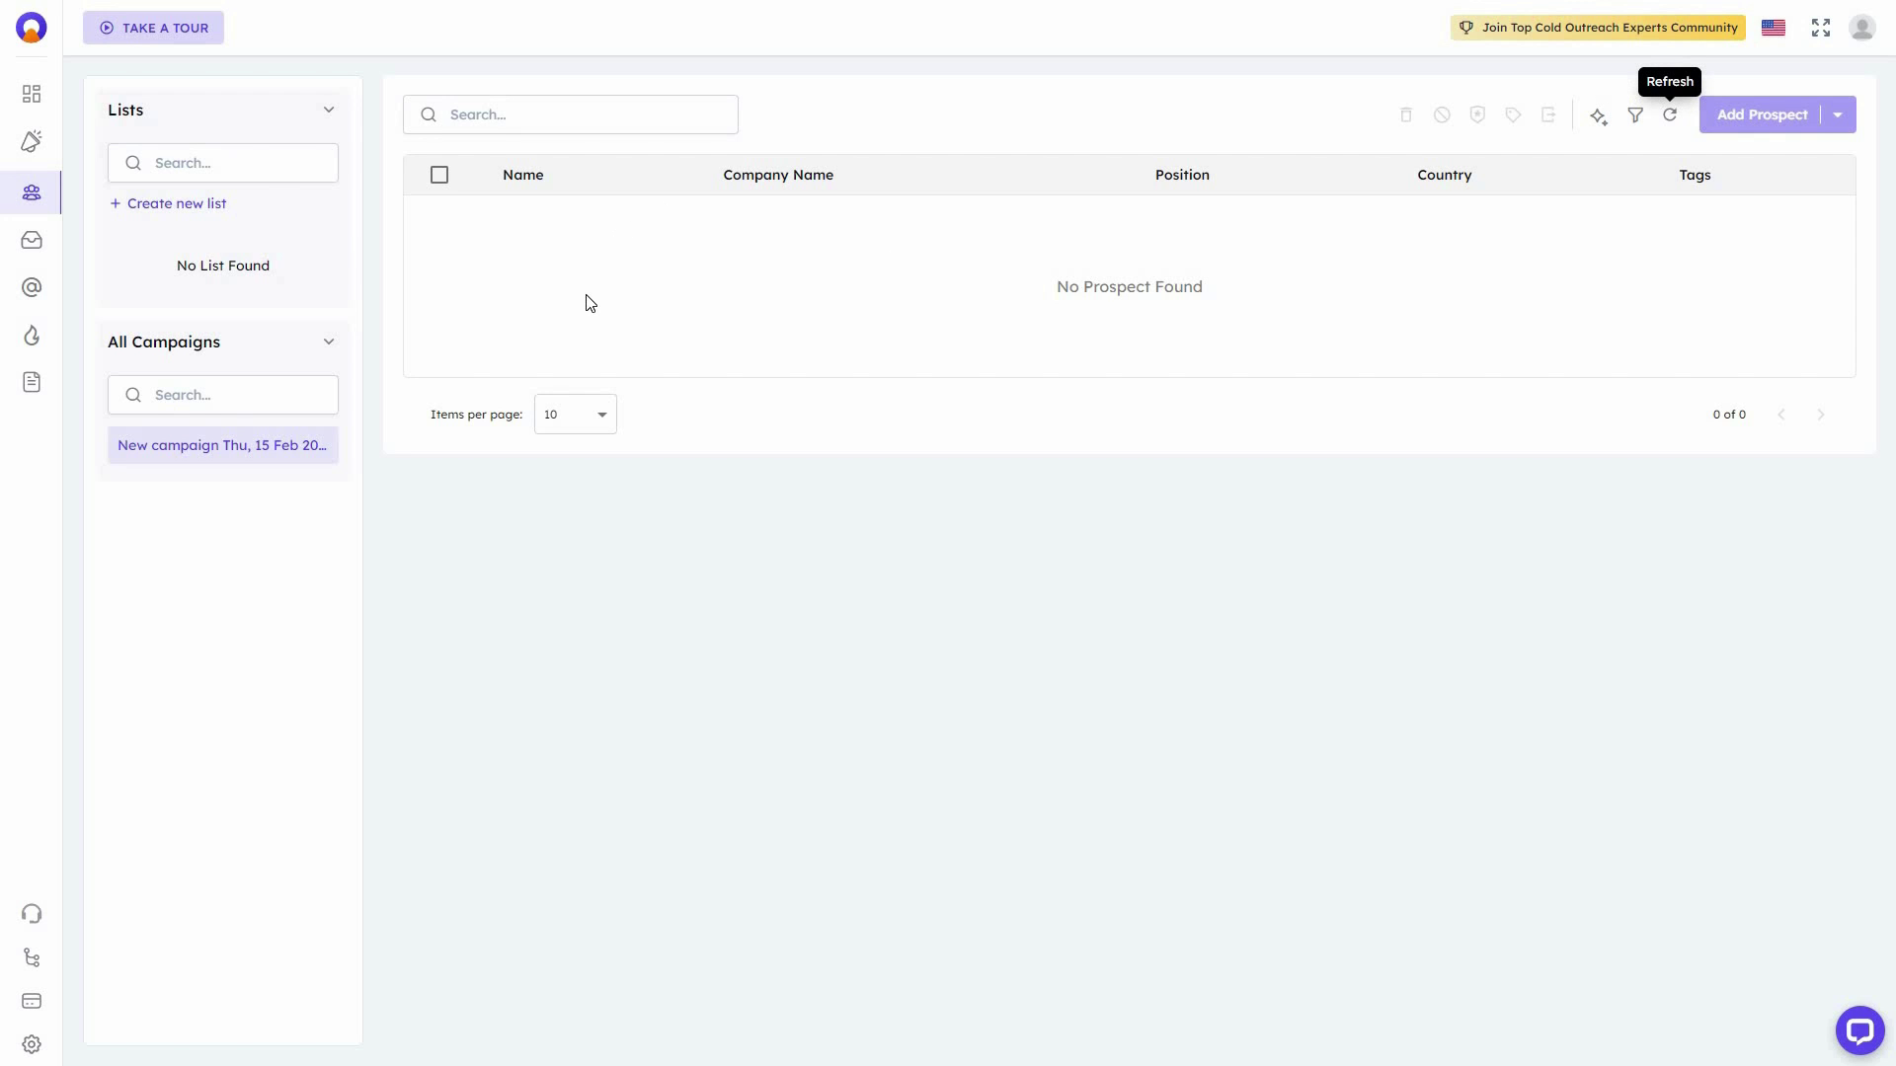
# - Go to Email Accounts settings and preview the SMTP/IMAP and CSV connection options without adding any
pyautogui.click(32, 240)
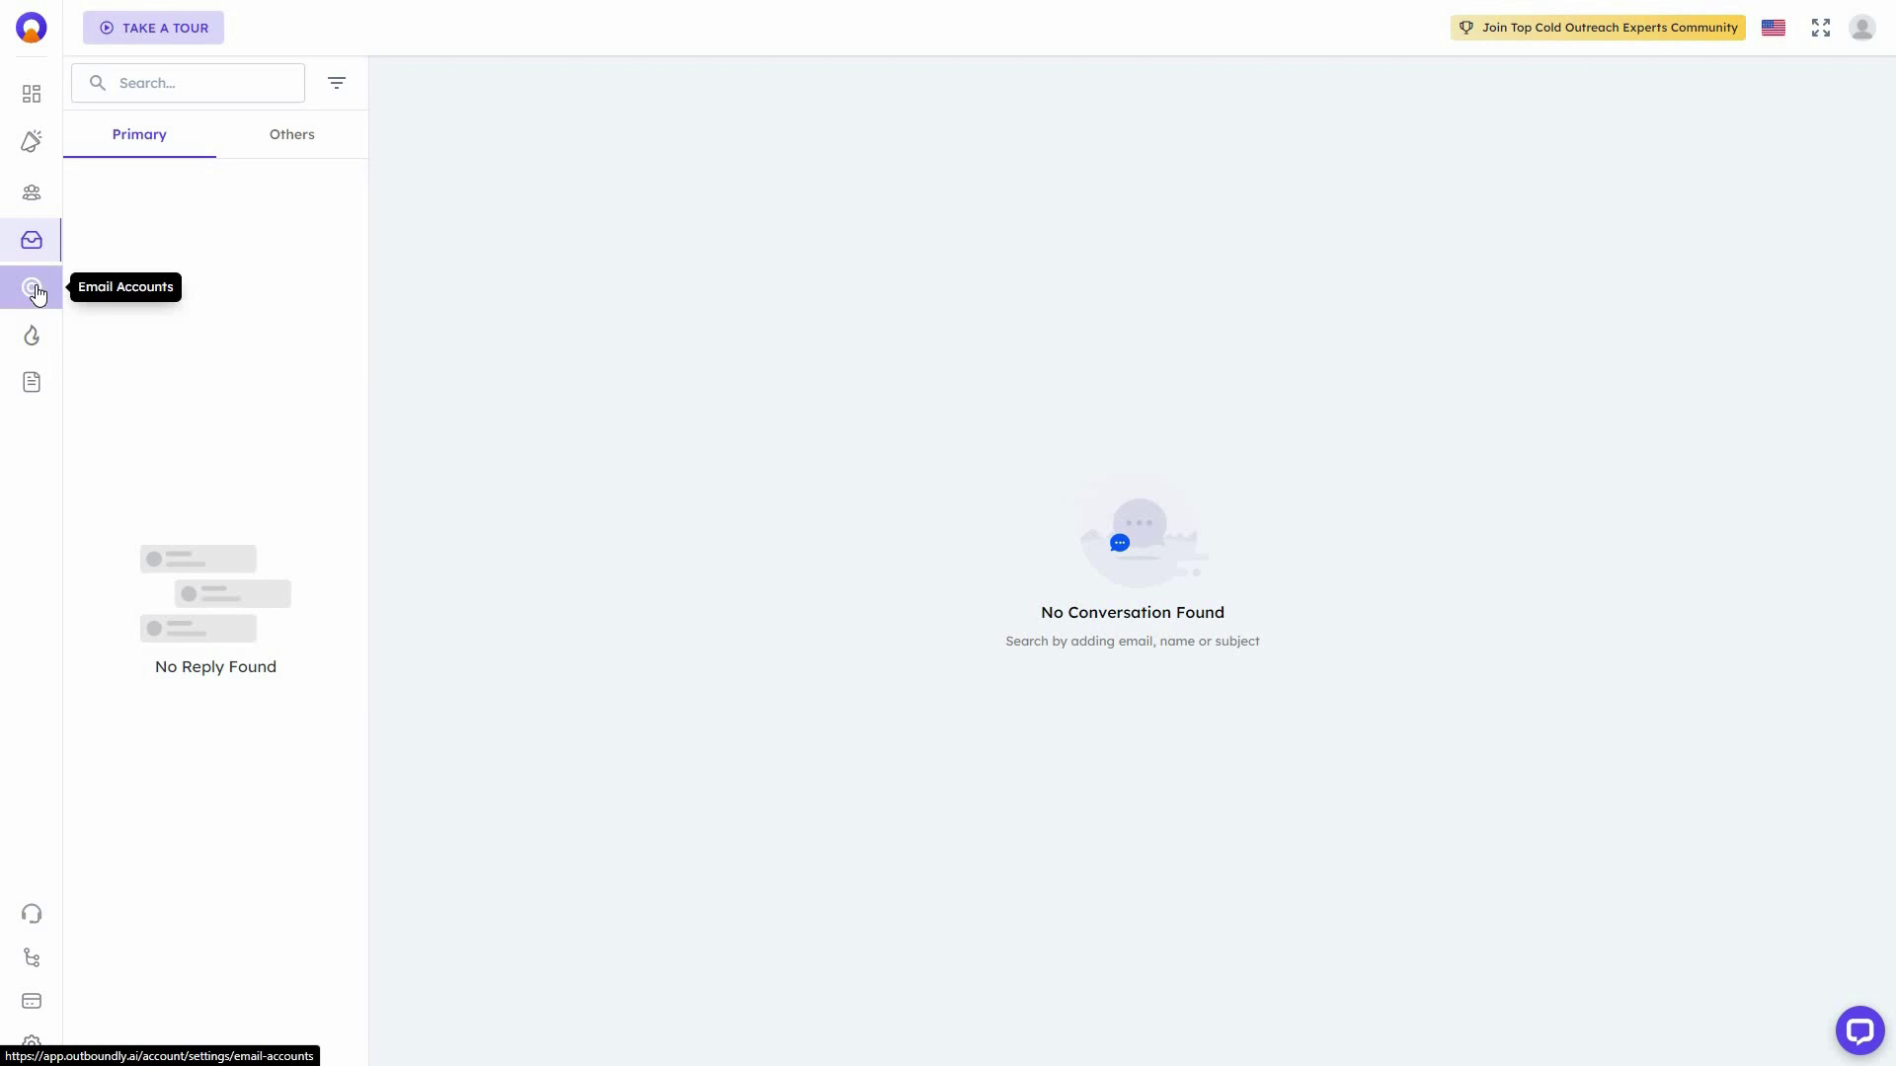
pyautogui.click(36, 293)
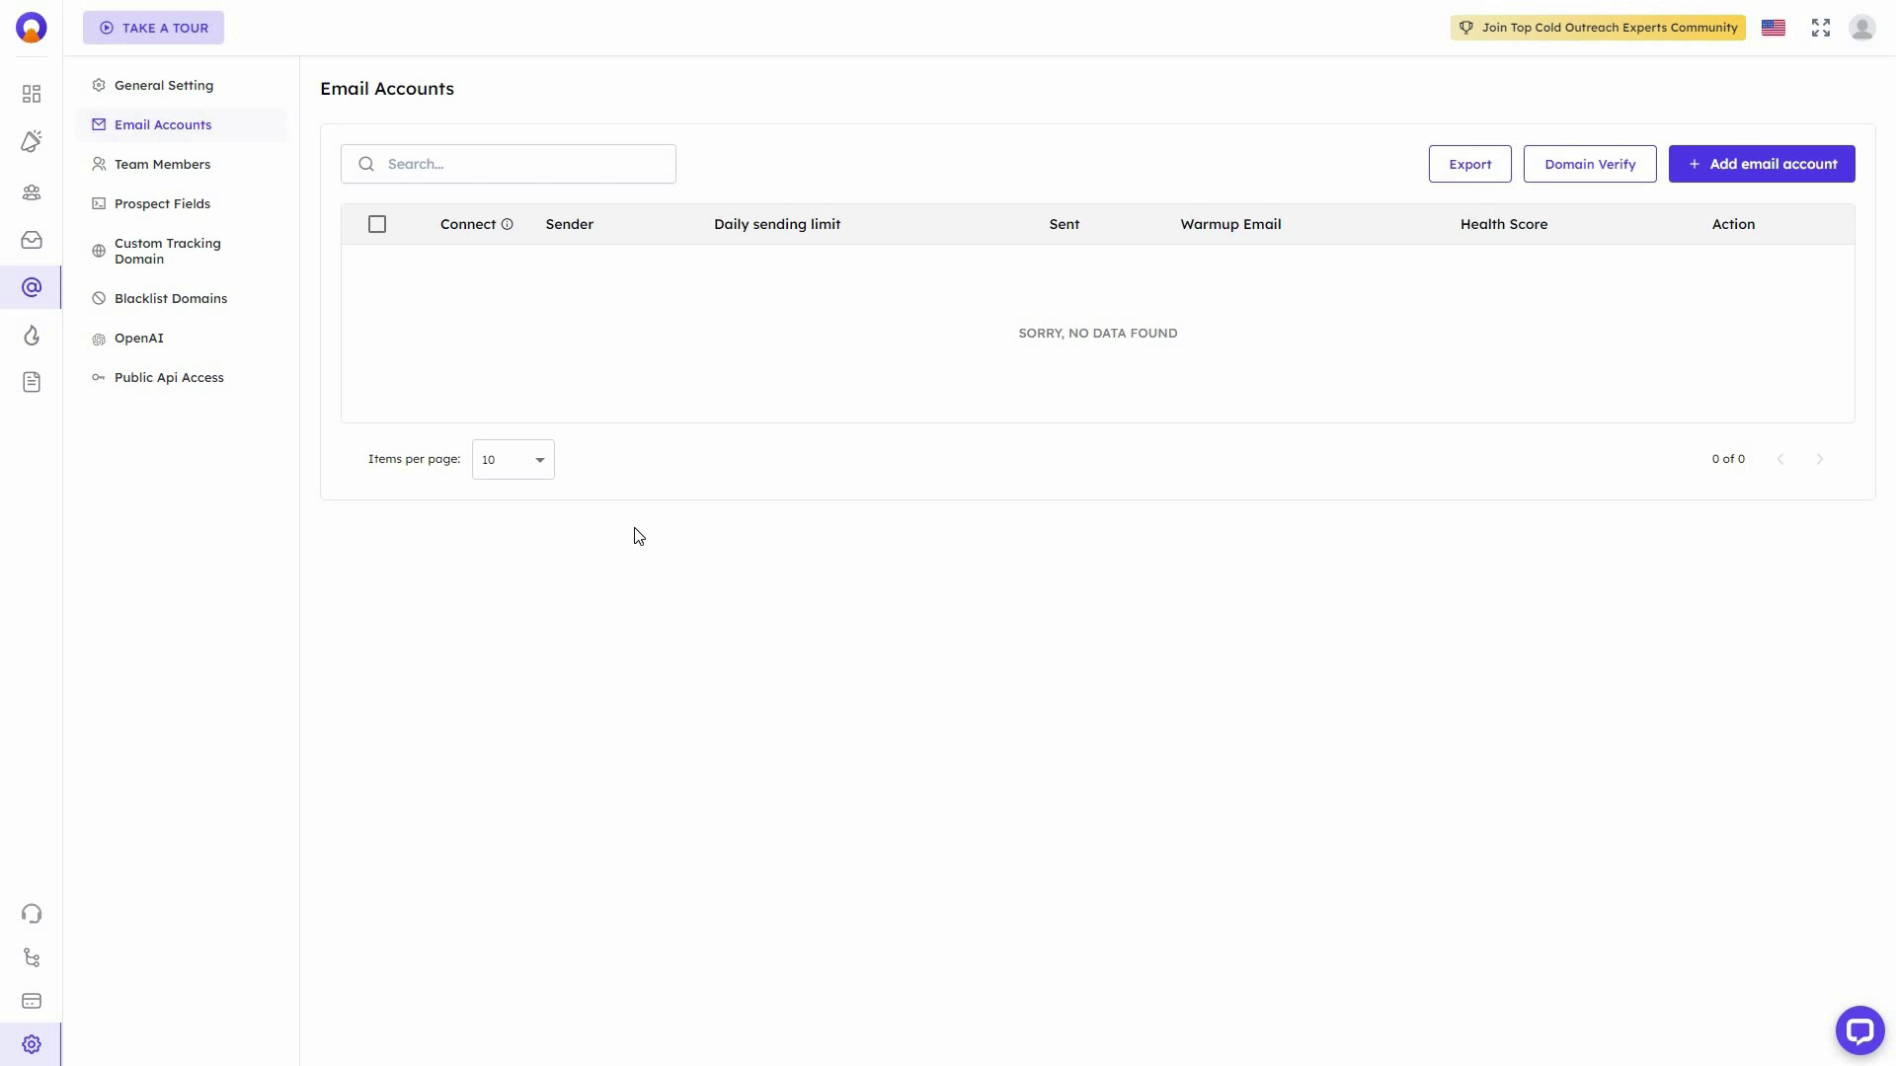
pyautogui.click(1774, 181)
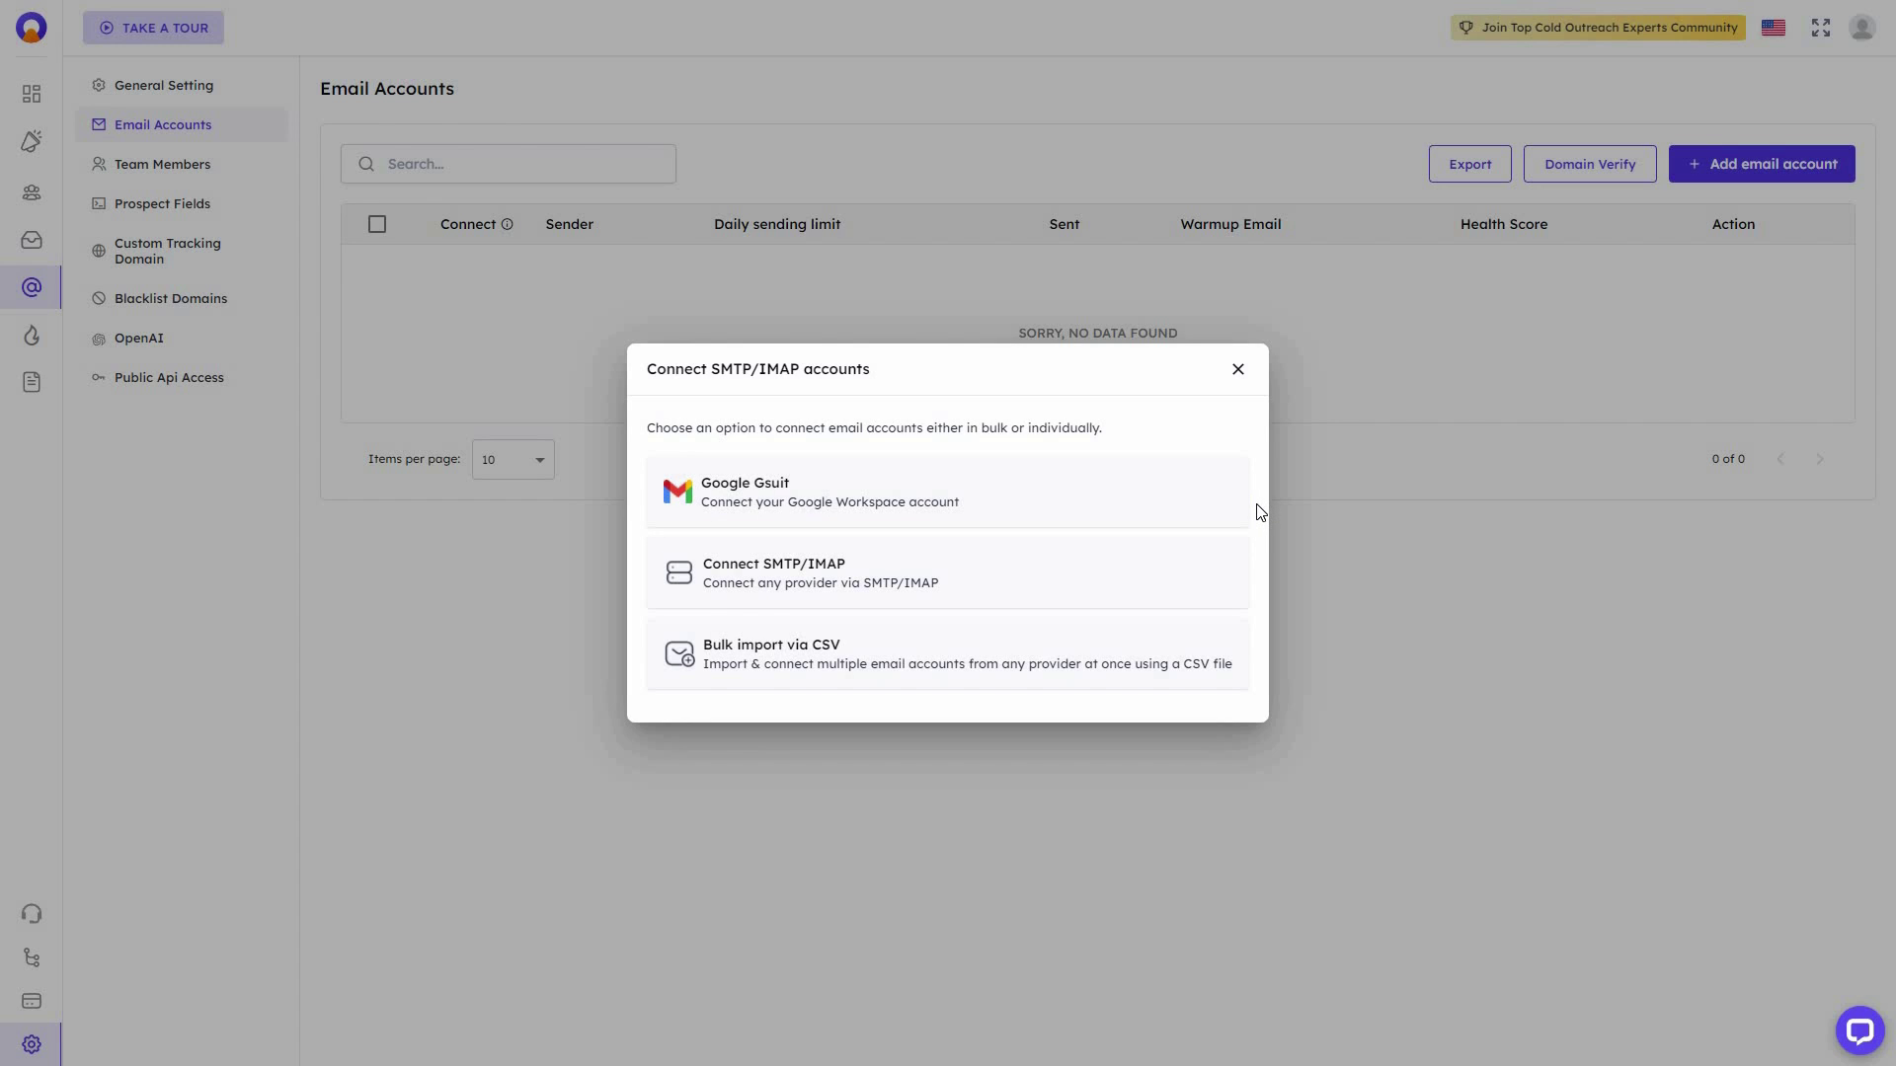
pyautogui.click(813, 599)
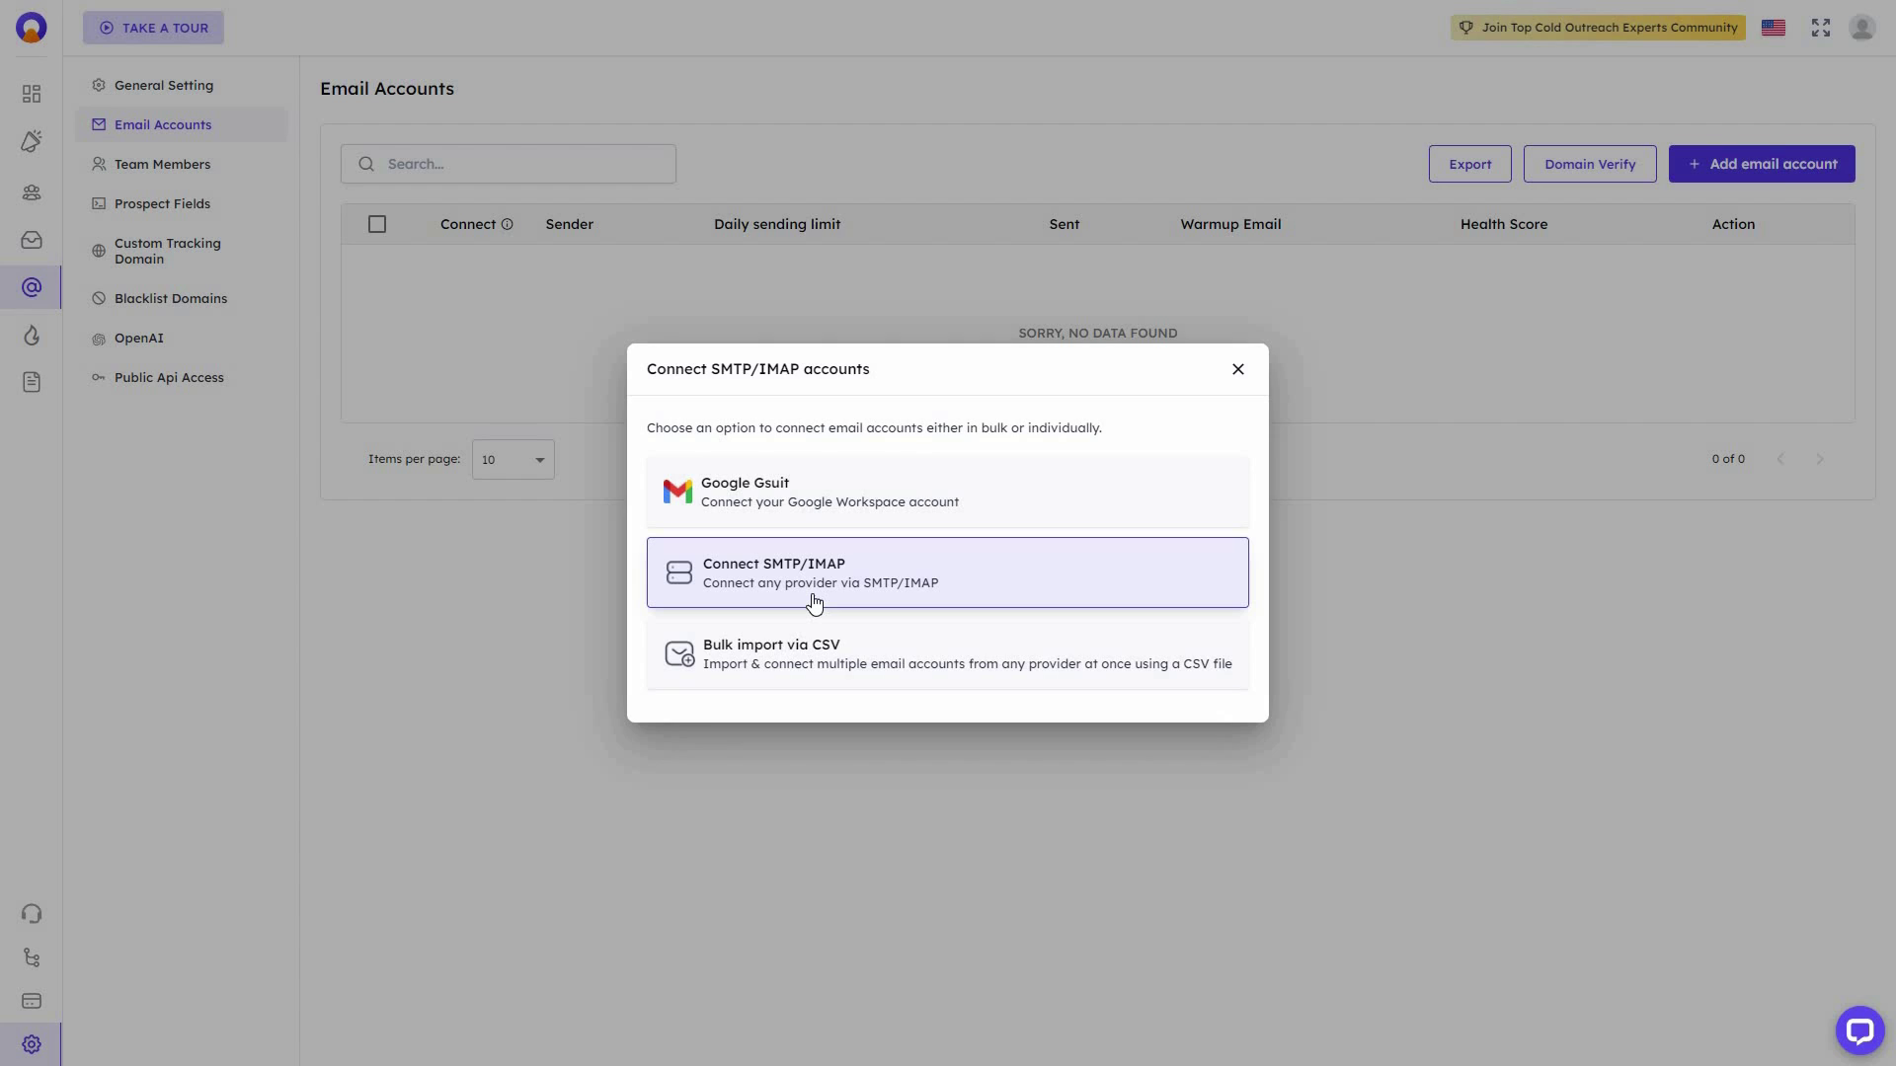
pyautogui.click(845, 678)
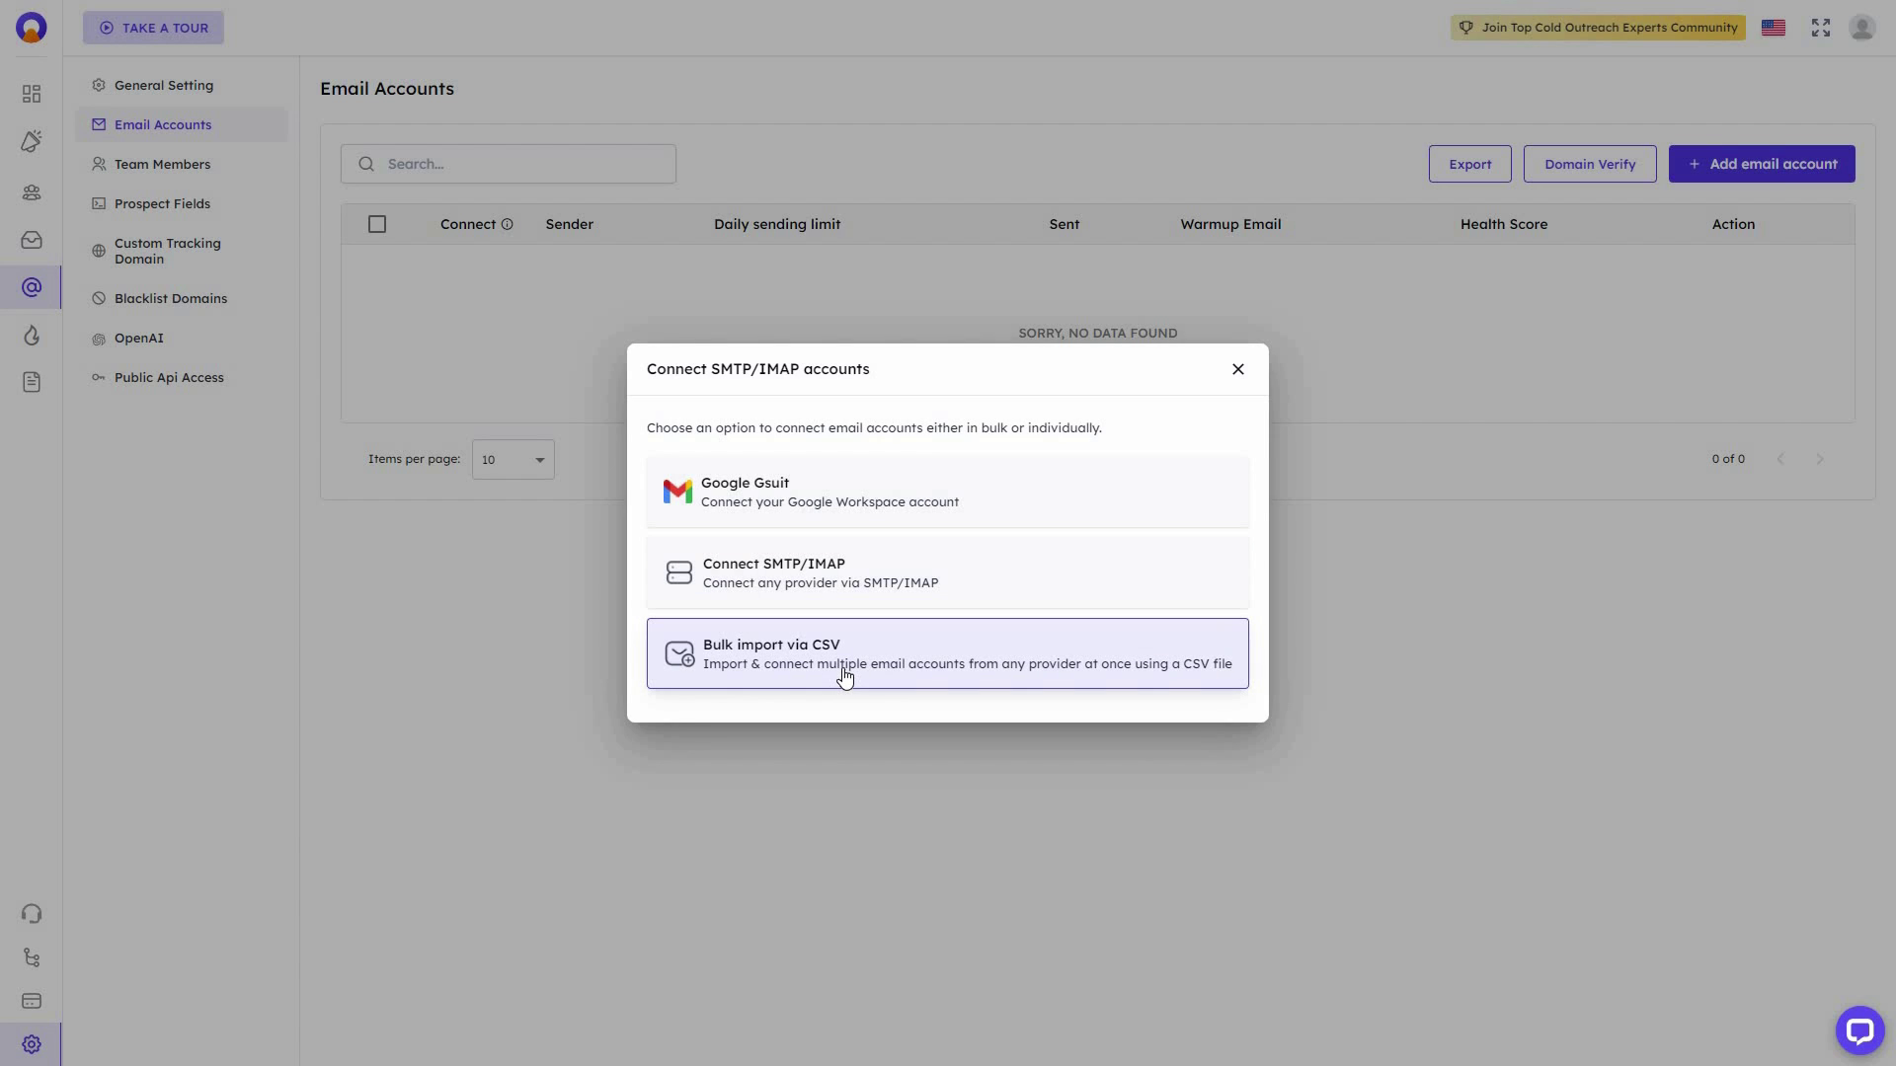
pyautogui.click(1237, 370)
# - Browse Team Members, Prospect Fields and Custom Tracking Domain settings, then the Email Warm Up page
pyautogui.click(1603, 171)
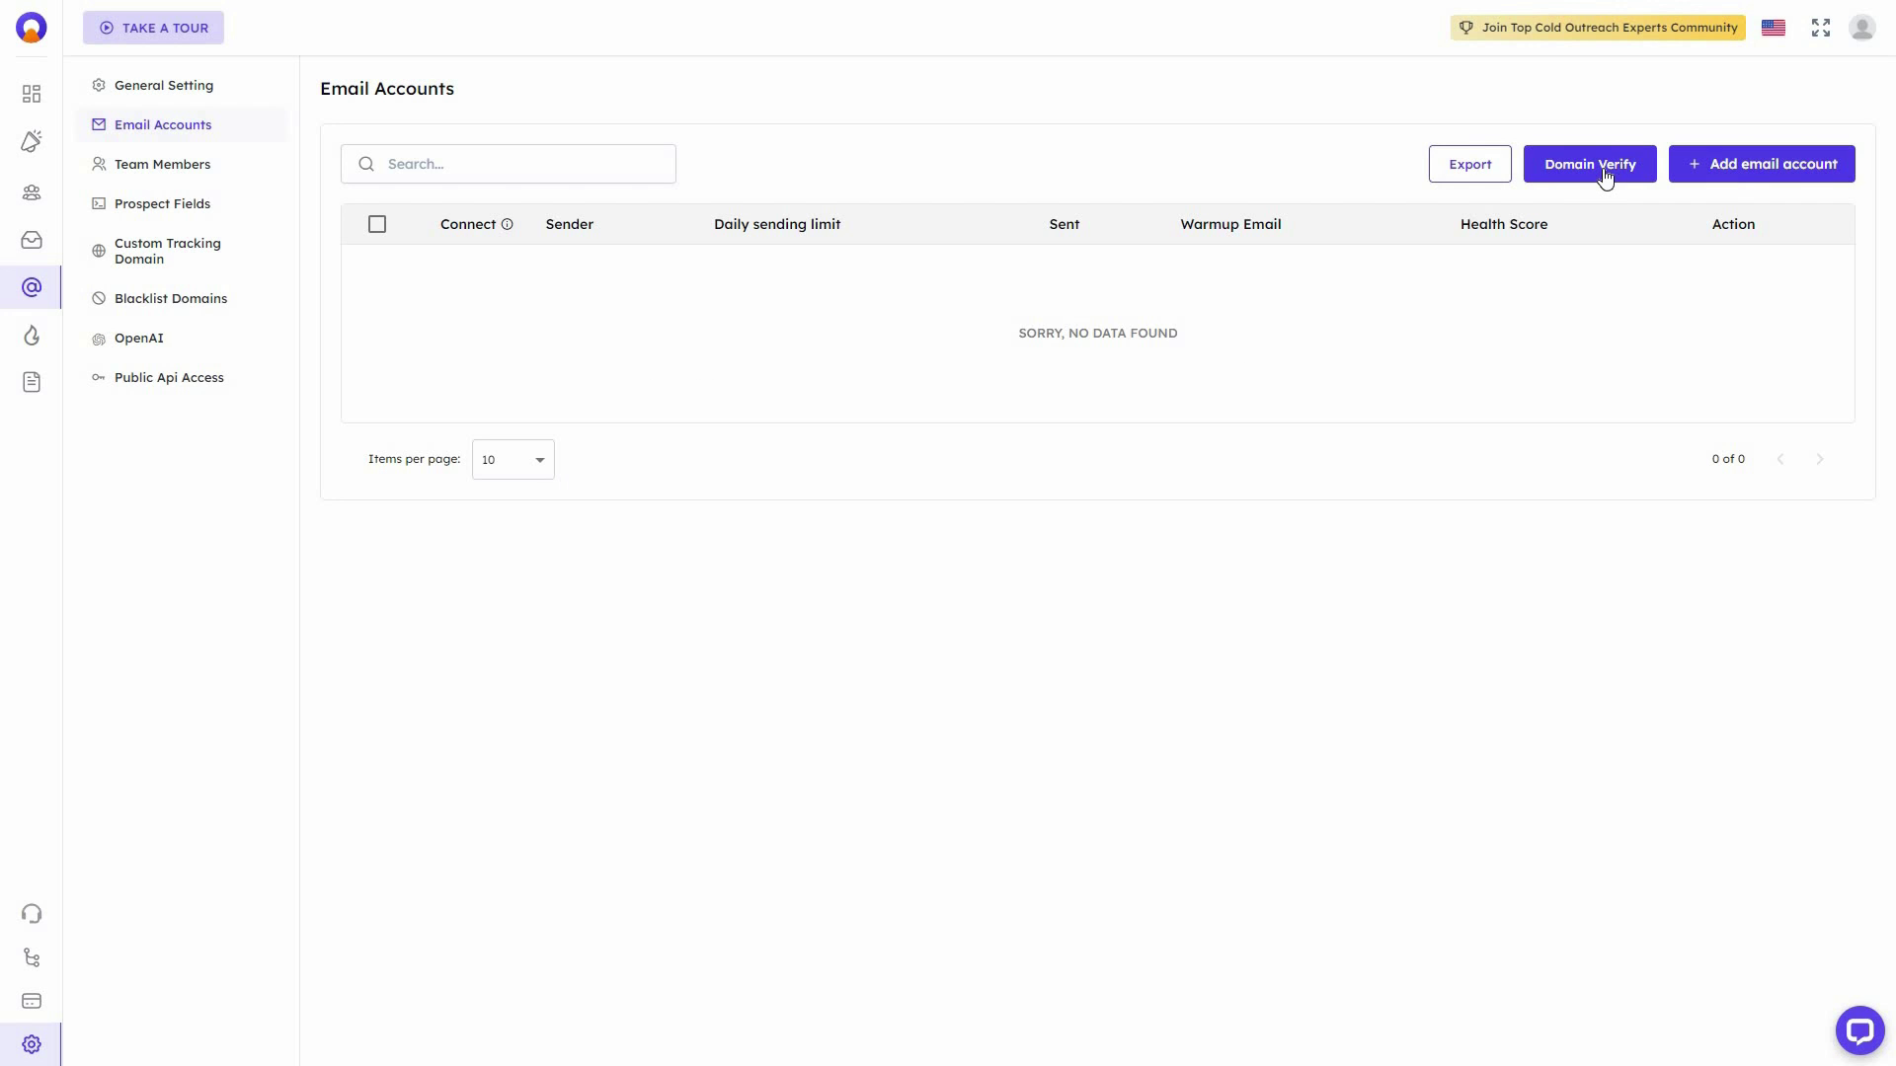
pyautogui.click(155, 180)
pyautogui.click(158, 203)
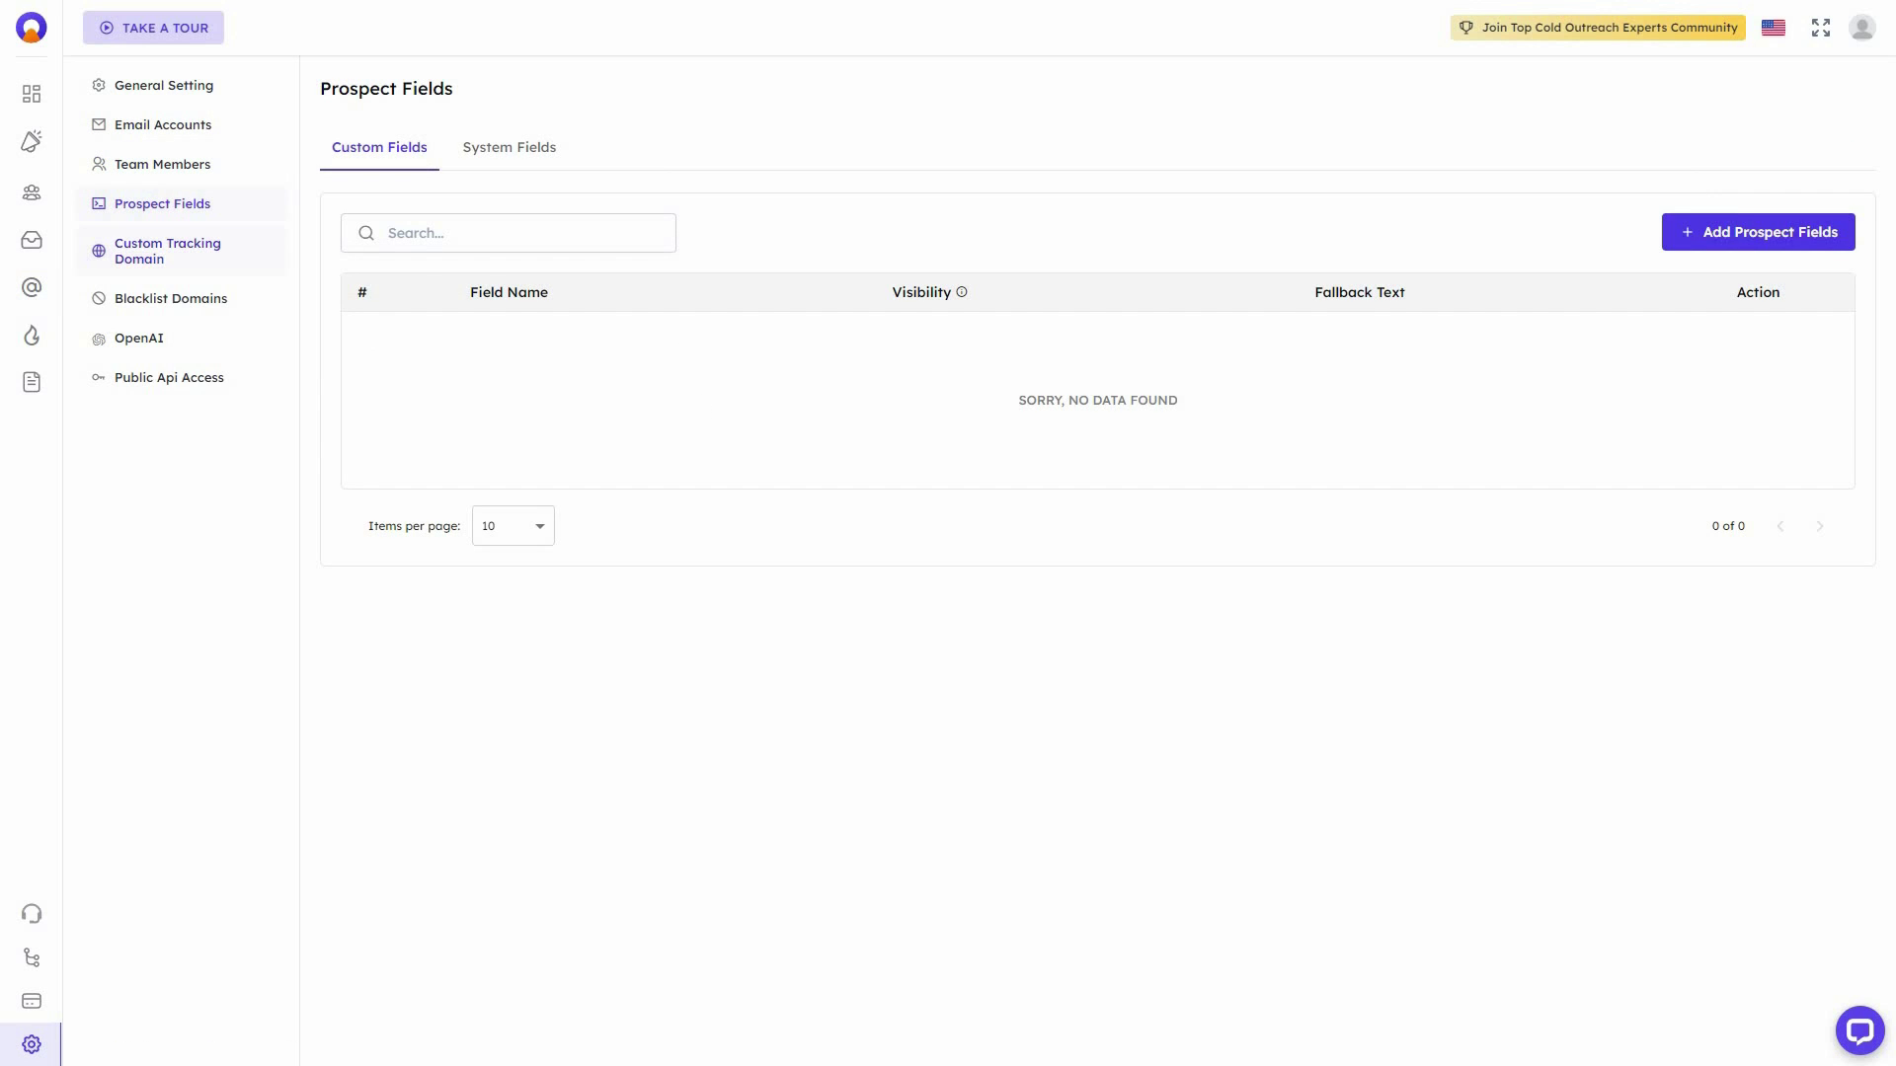
pyautogui.click(163, 251)
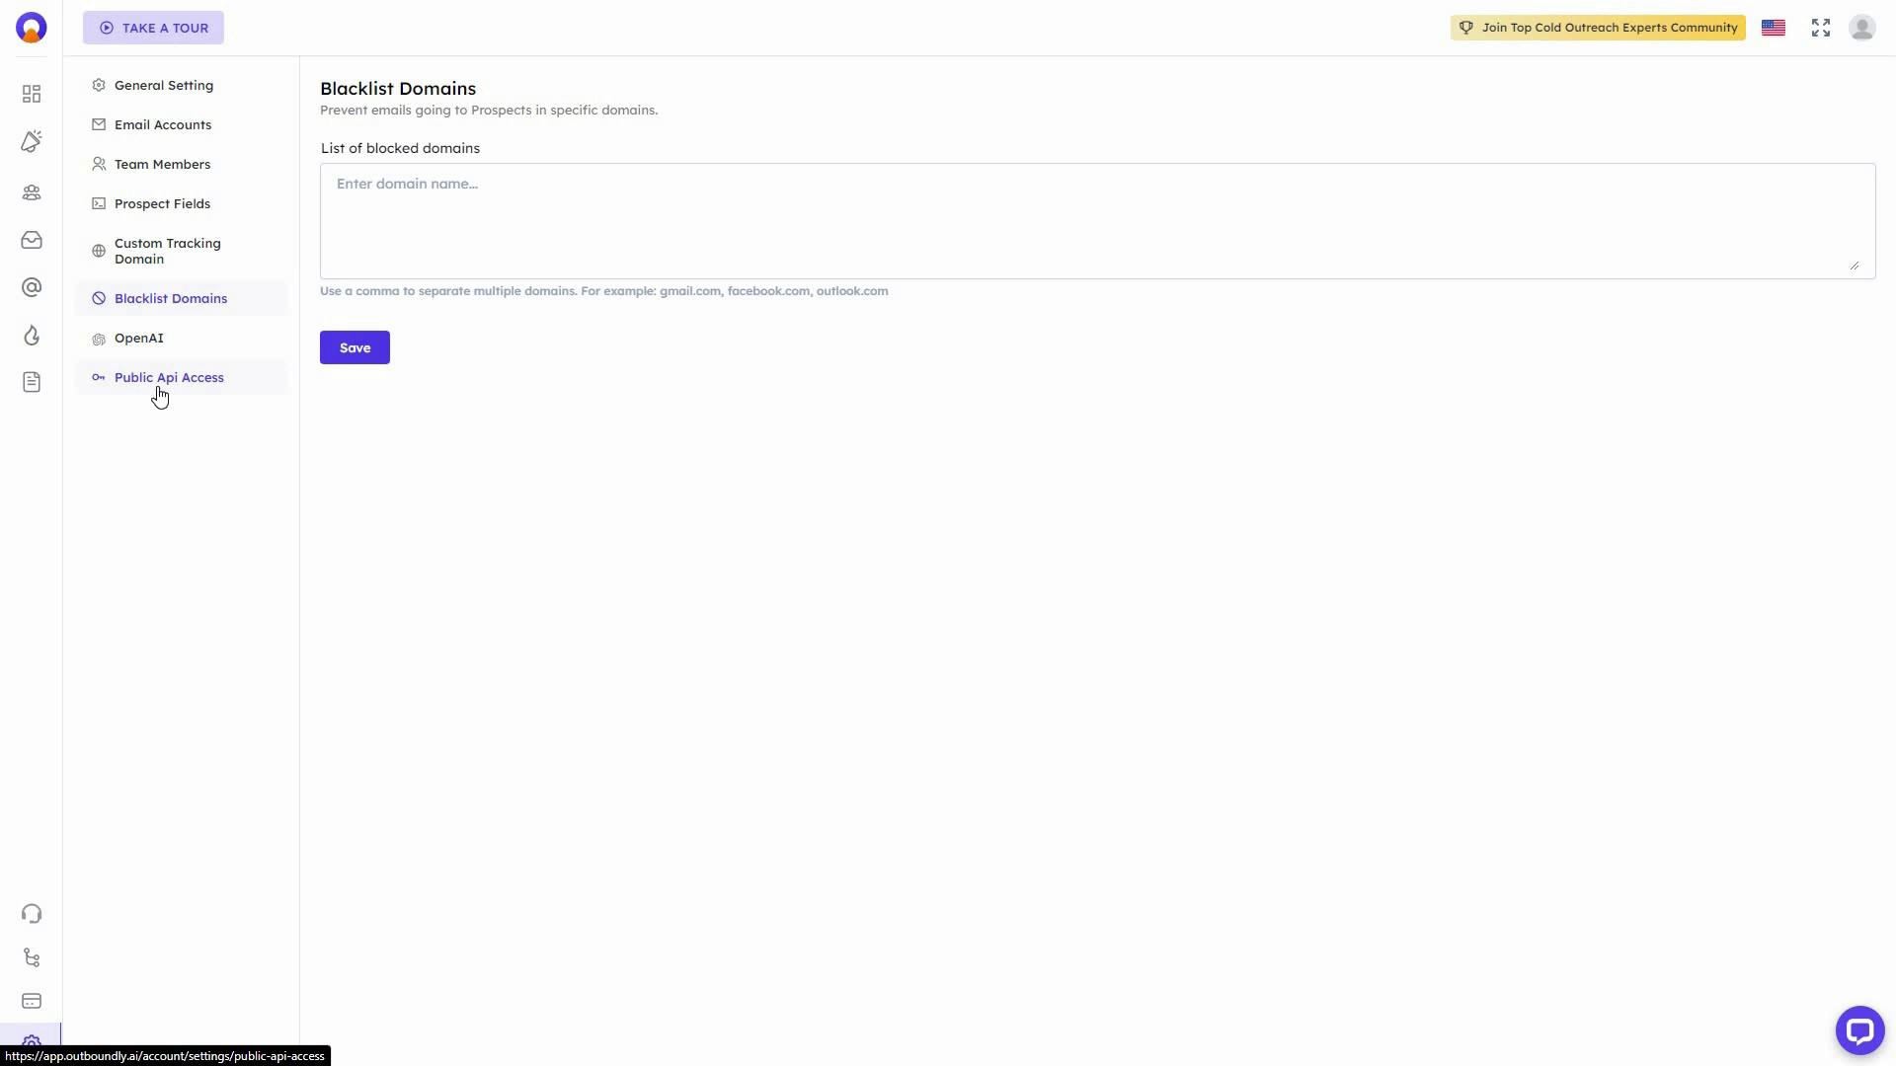
pyautogui.click(38, 345)
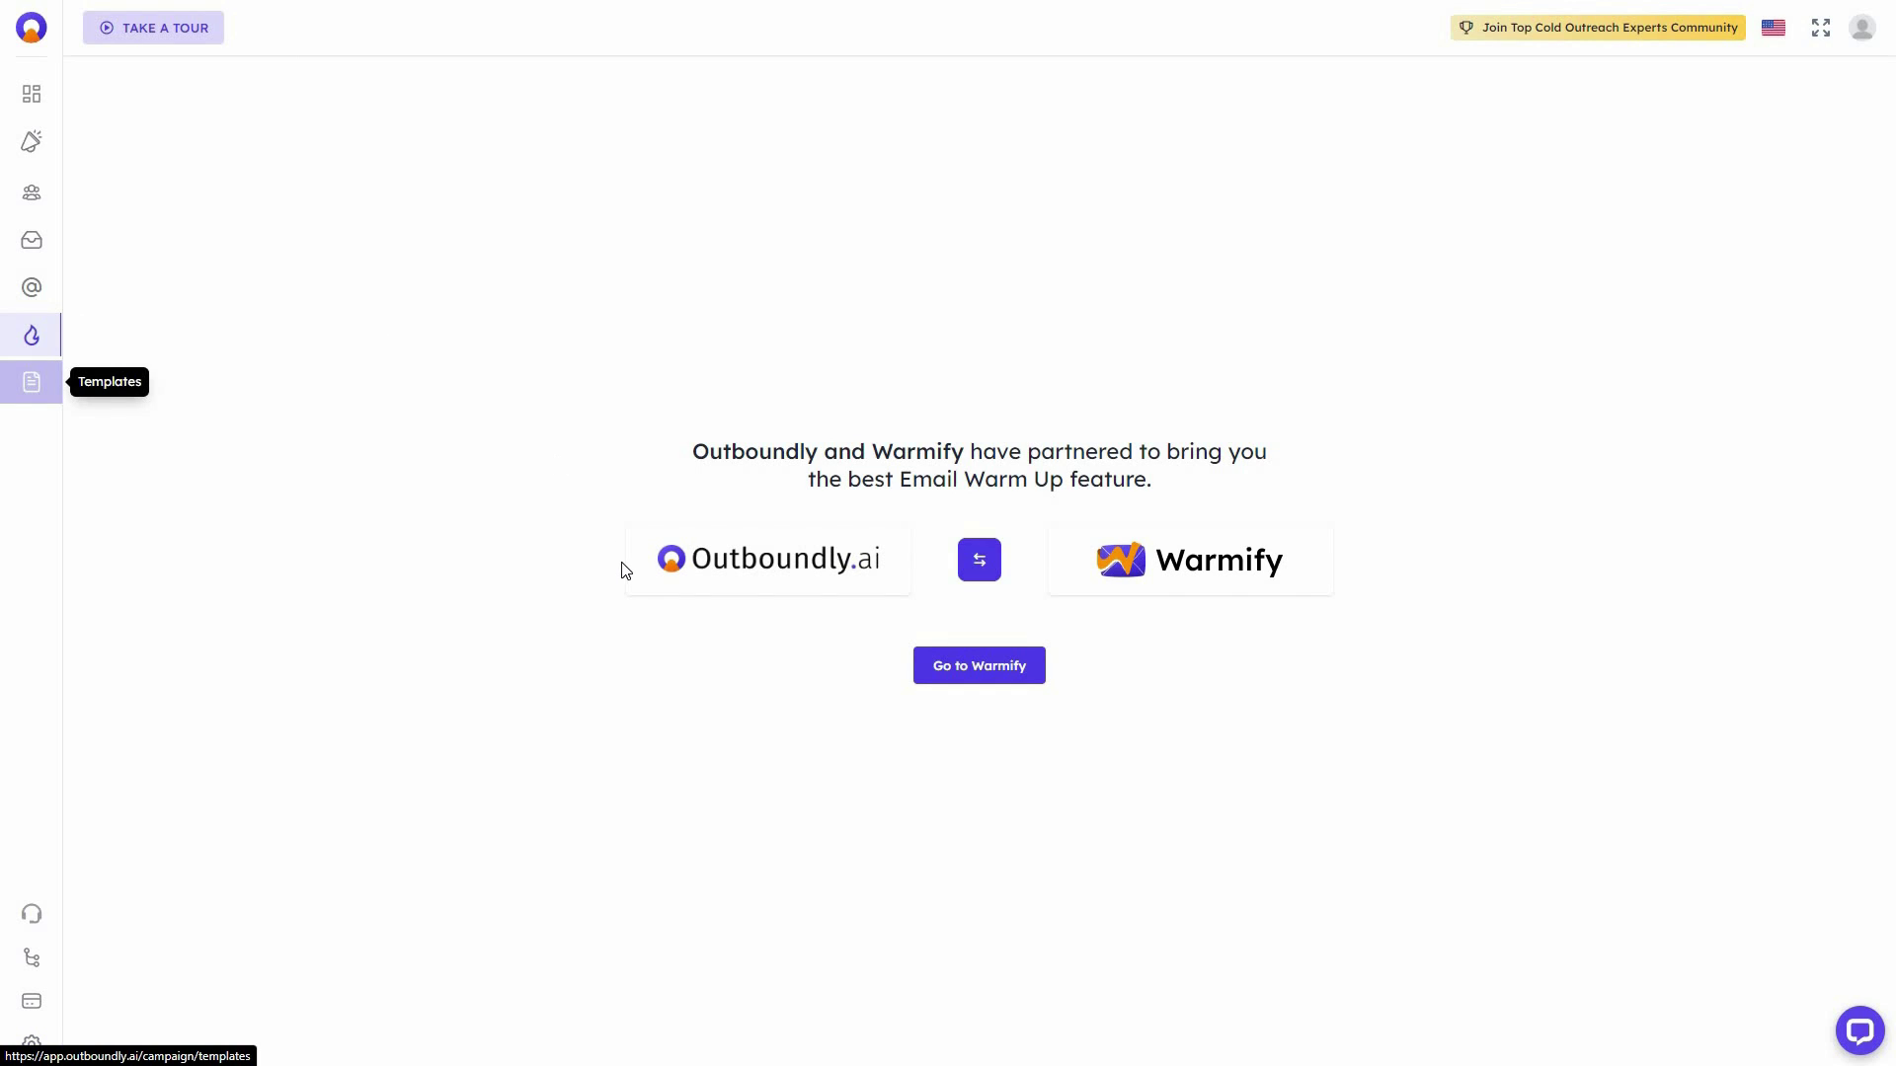
# - Go to the Outboundly.ai email templates page
pyautogui.click(32, 382)
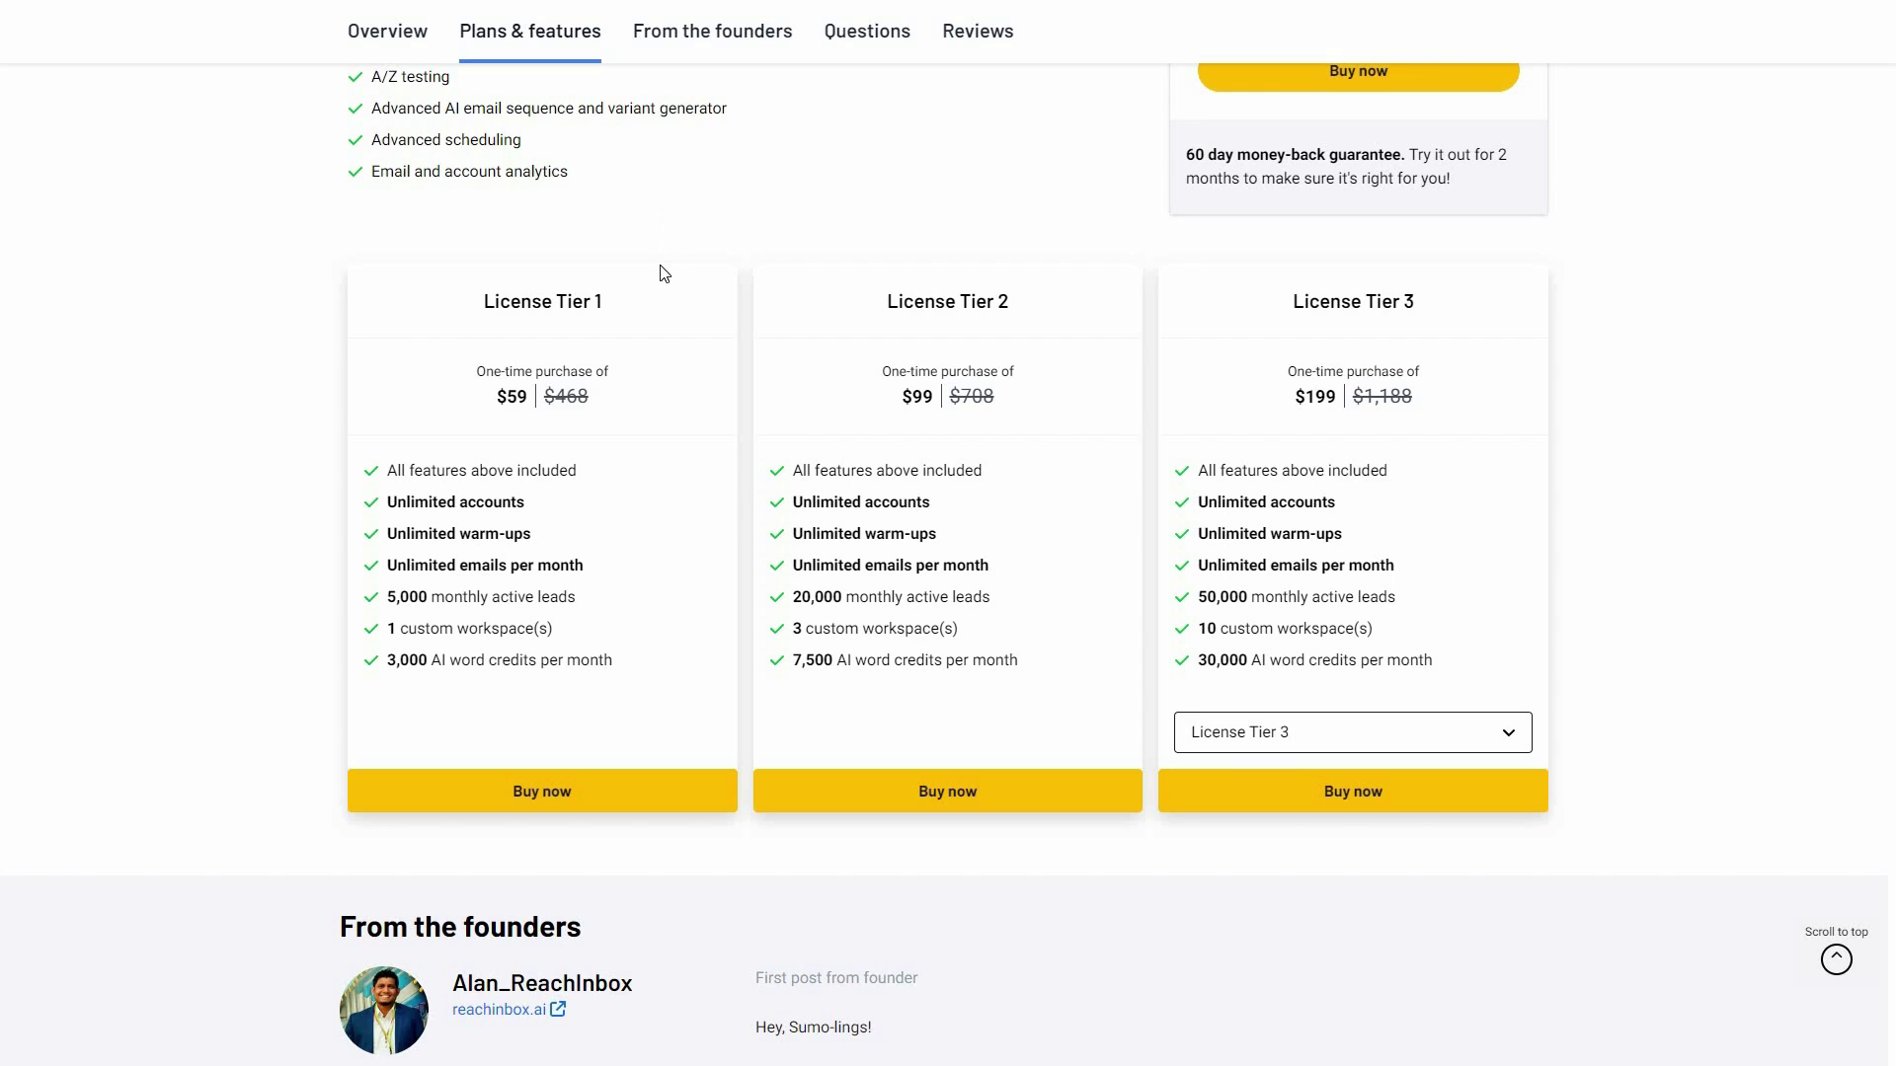
# - Scroll to the AppSumo license tier cards and pick License Tier 4 on the third card
pyautogui.scroll(4, 664, 270)
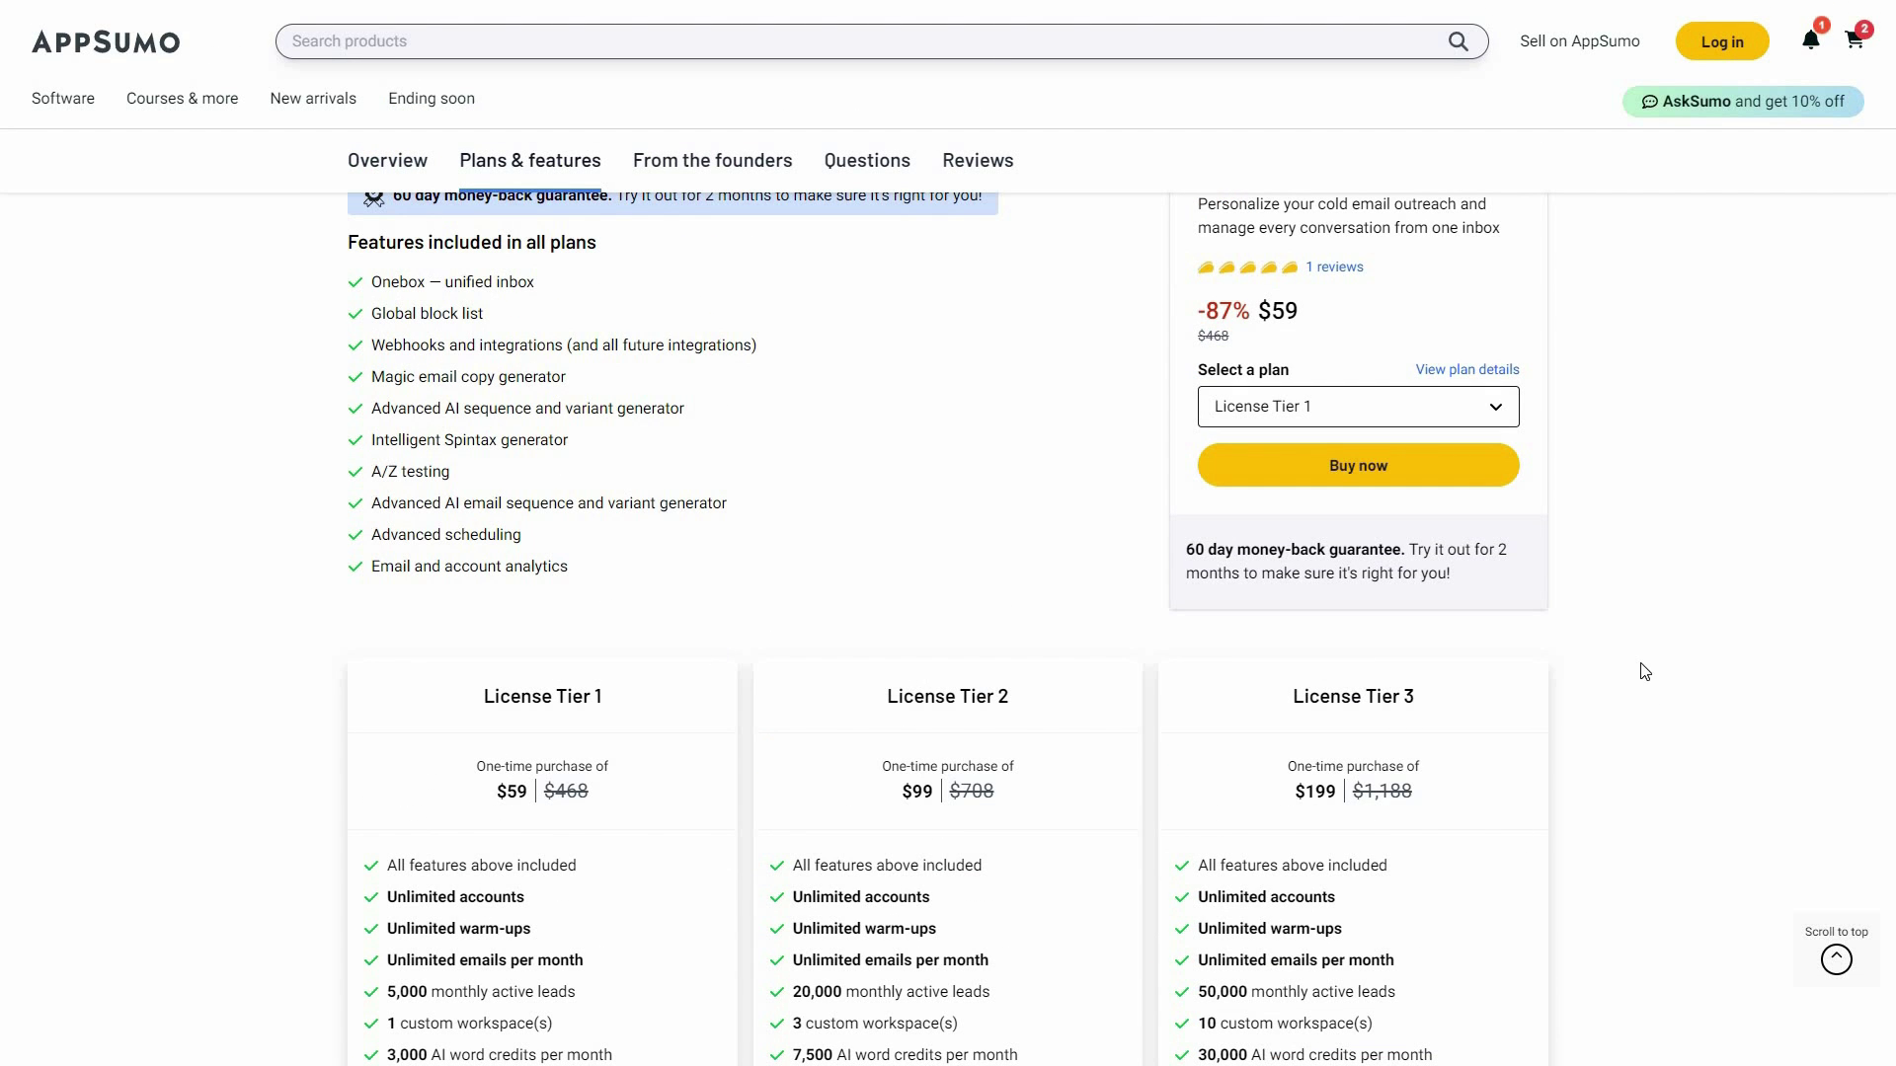
pyautogui.scroll(-2, 1642, 669)
pyautogui.scroll(-2, 1642, 730)
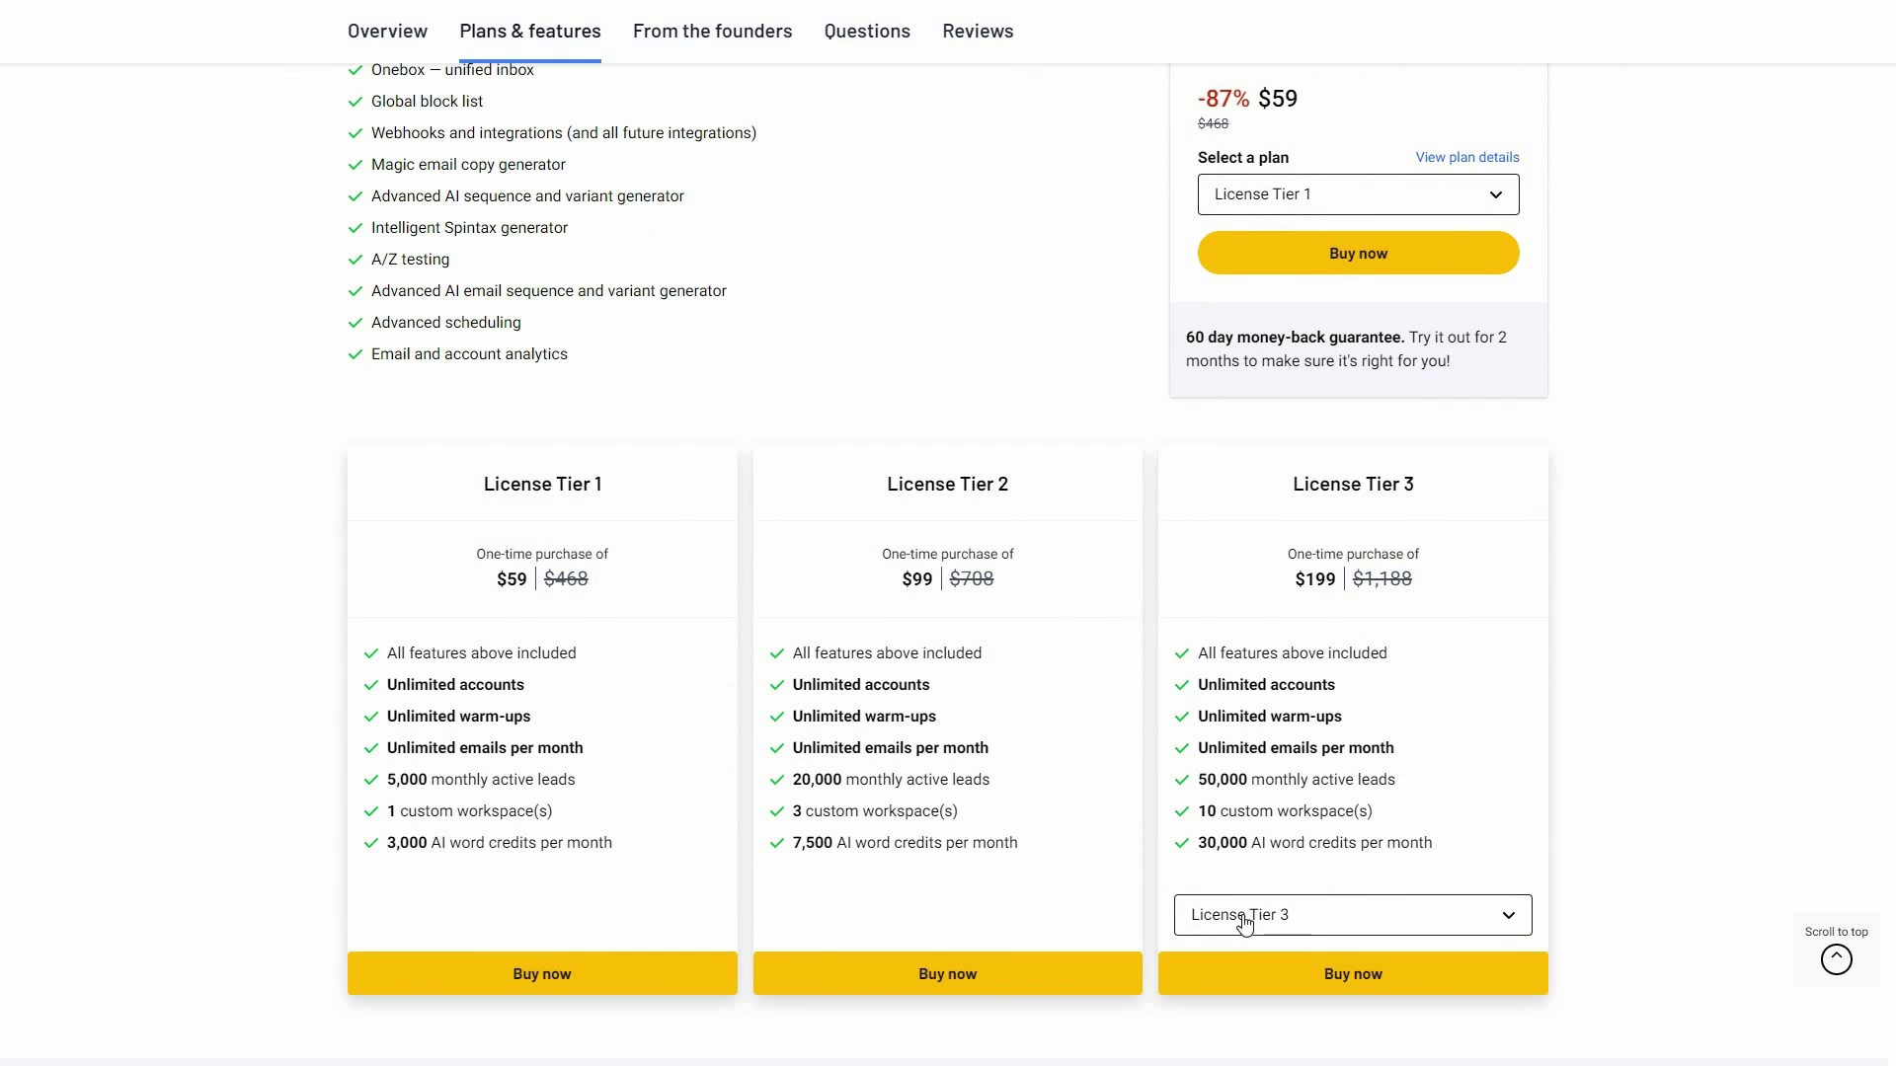
pyautogui.hotkey('alt', 'Down')
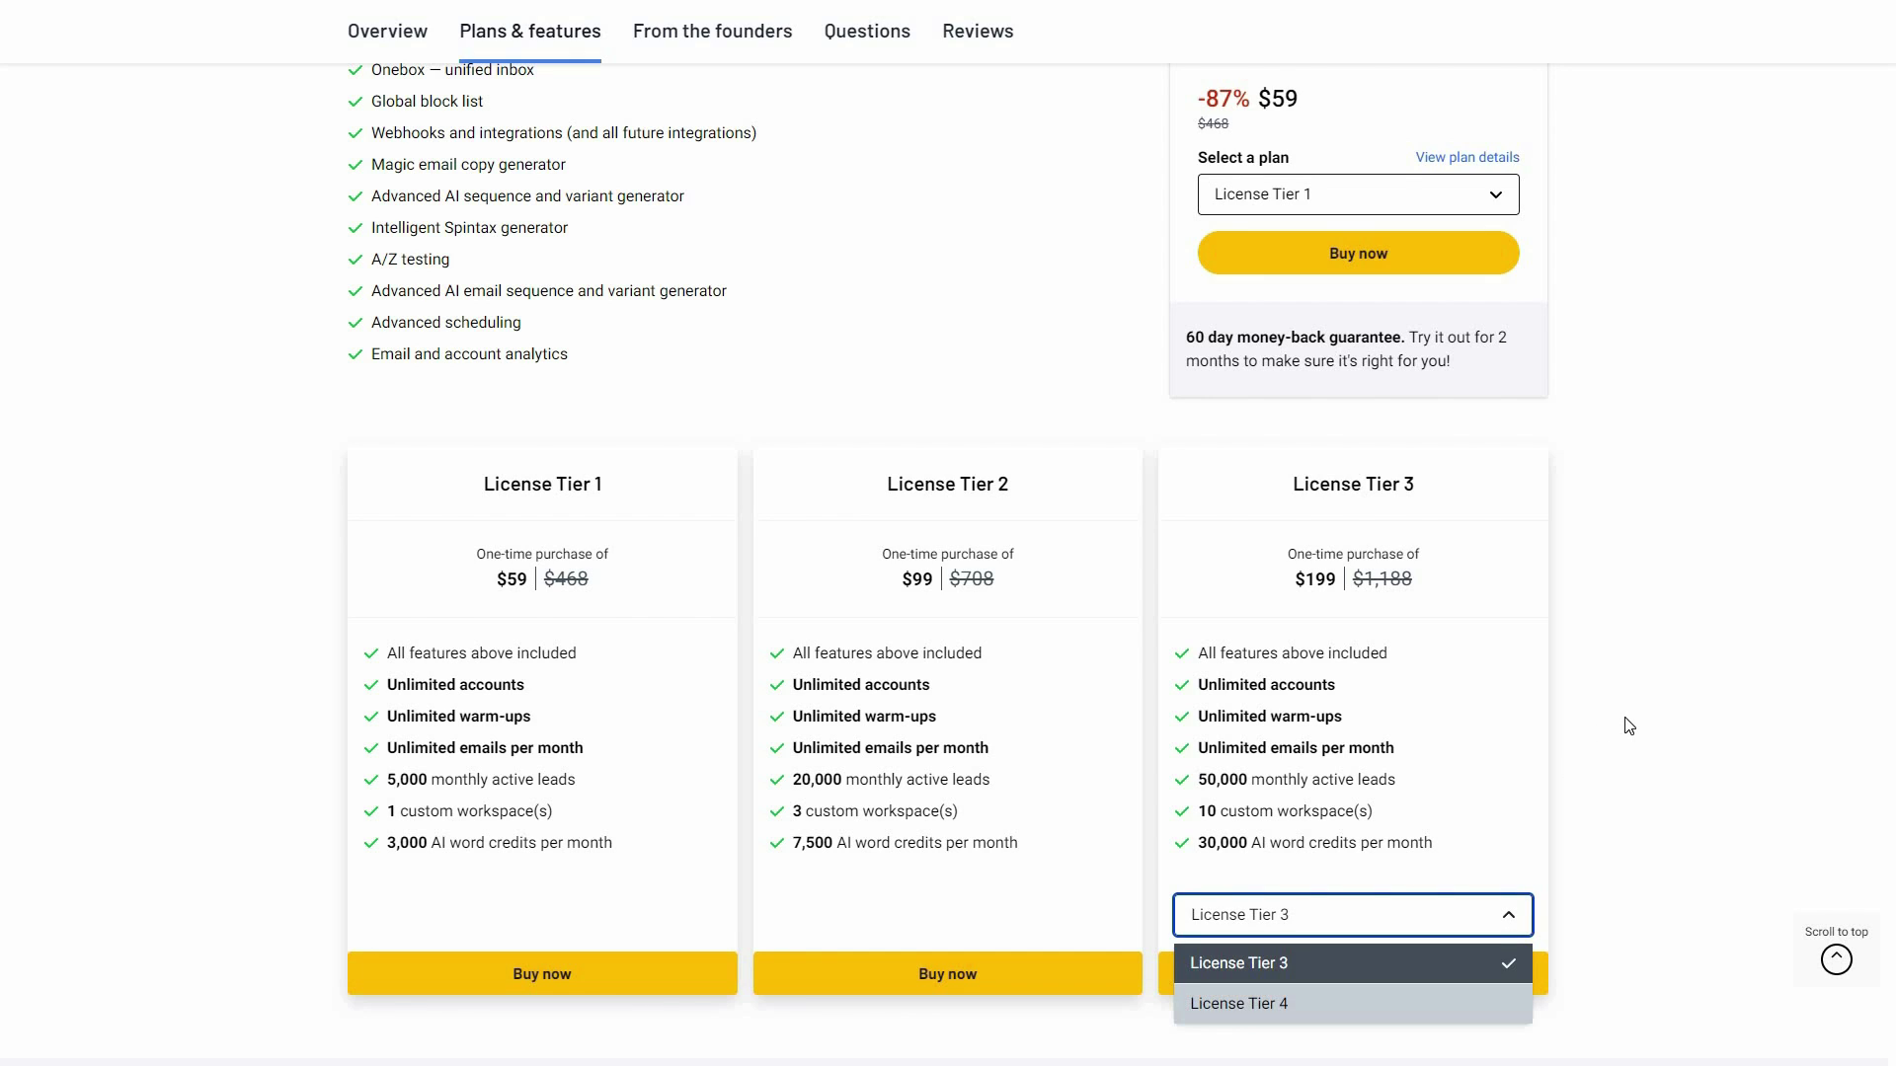
pyautogui.press('Down')
pyautogui.press('Return')
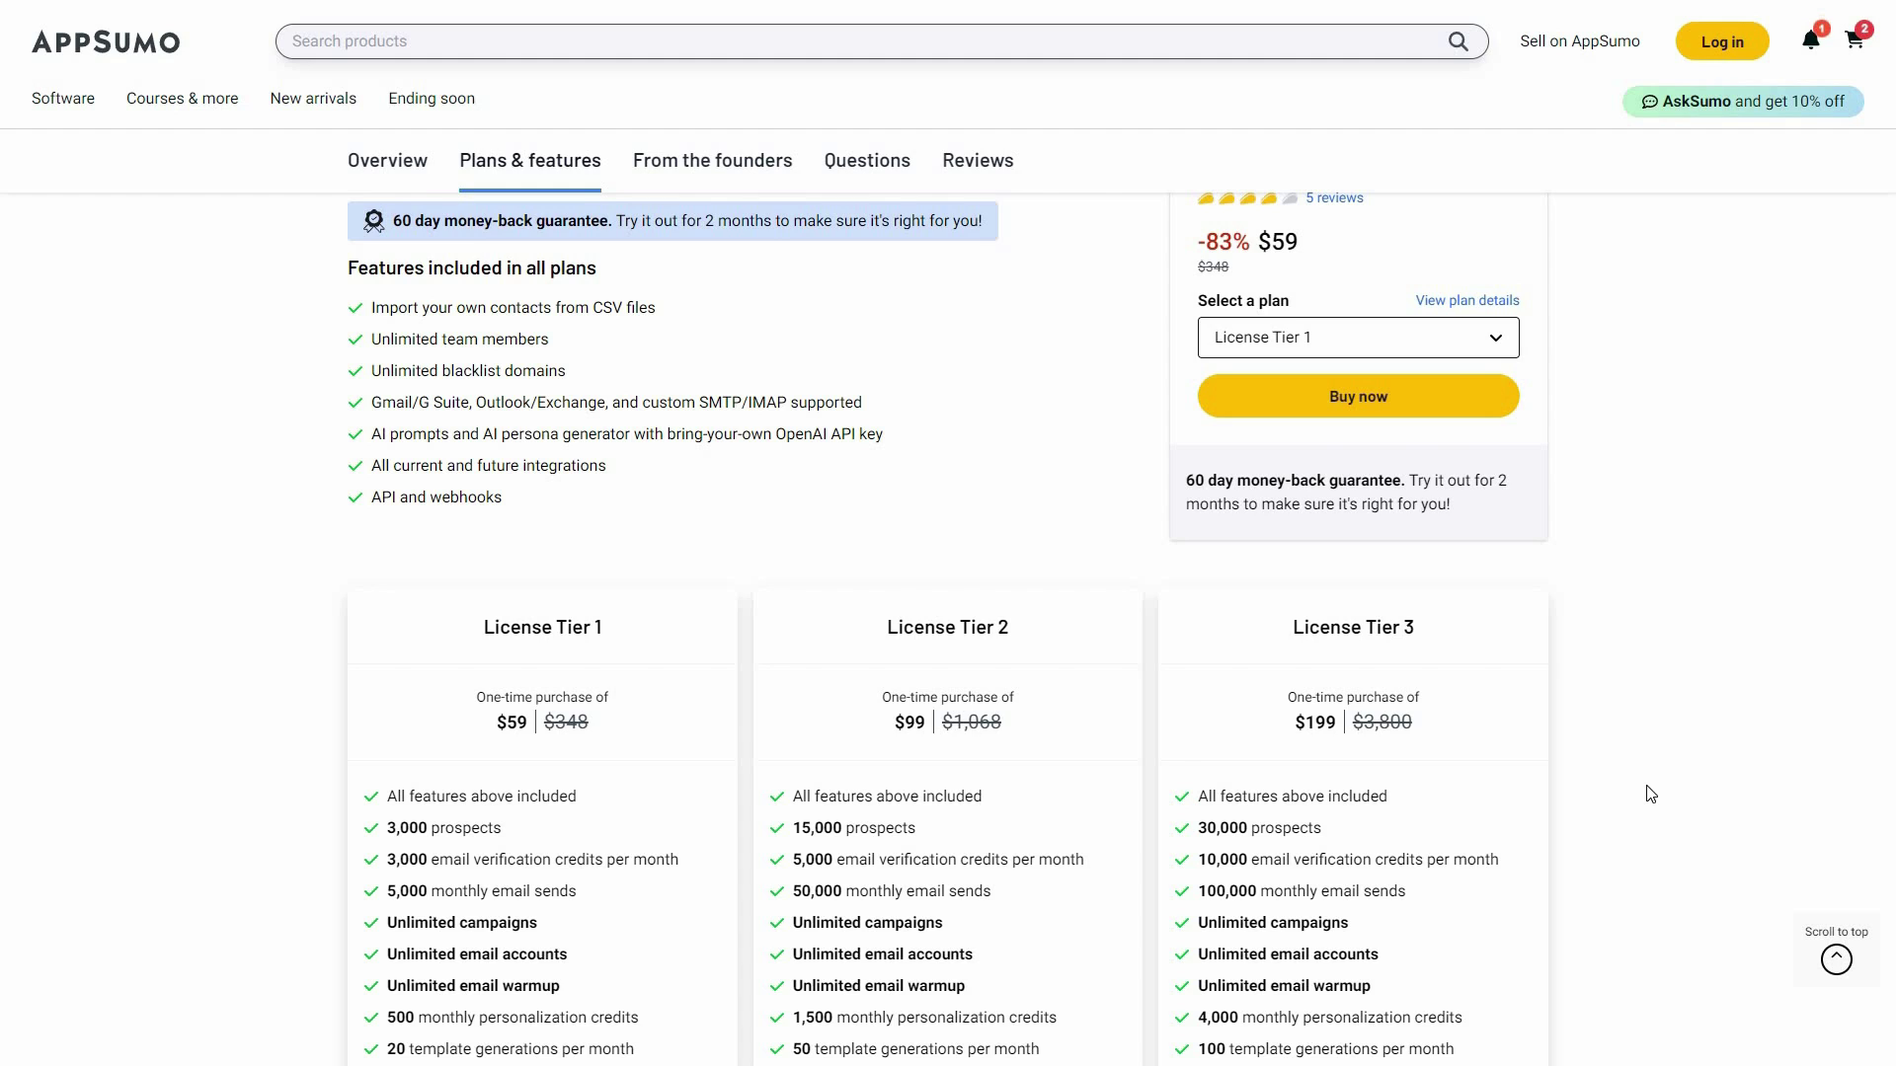
# - Switch the third AppSumo tier card to License Tier 4, then License Tier 5 at $399
pyautogui.scroll(-2, 1649, 789)
pyautogui.scroll(-1, 1676, 779)
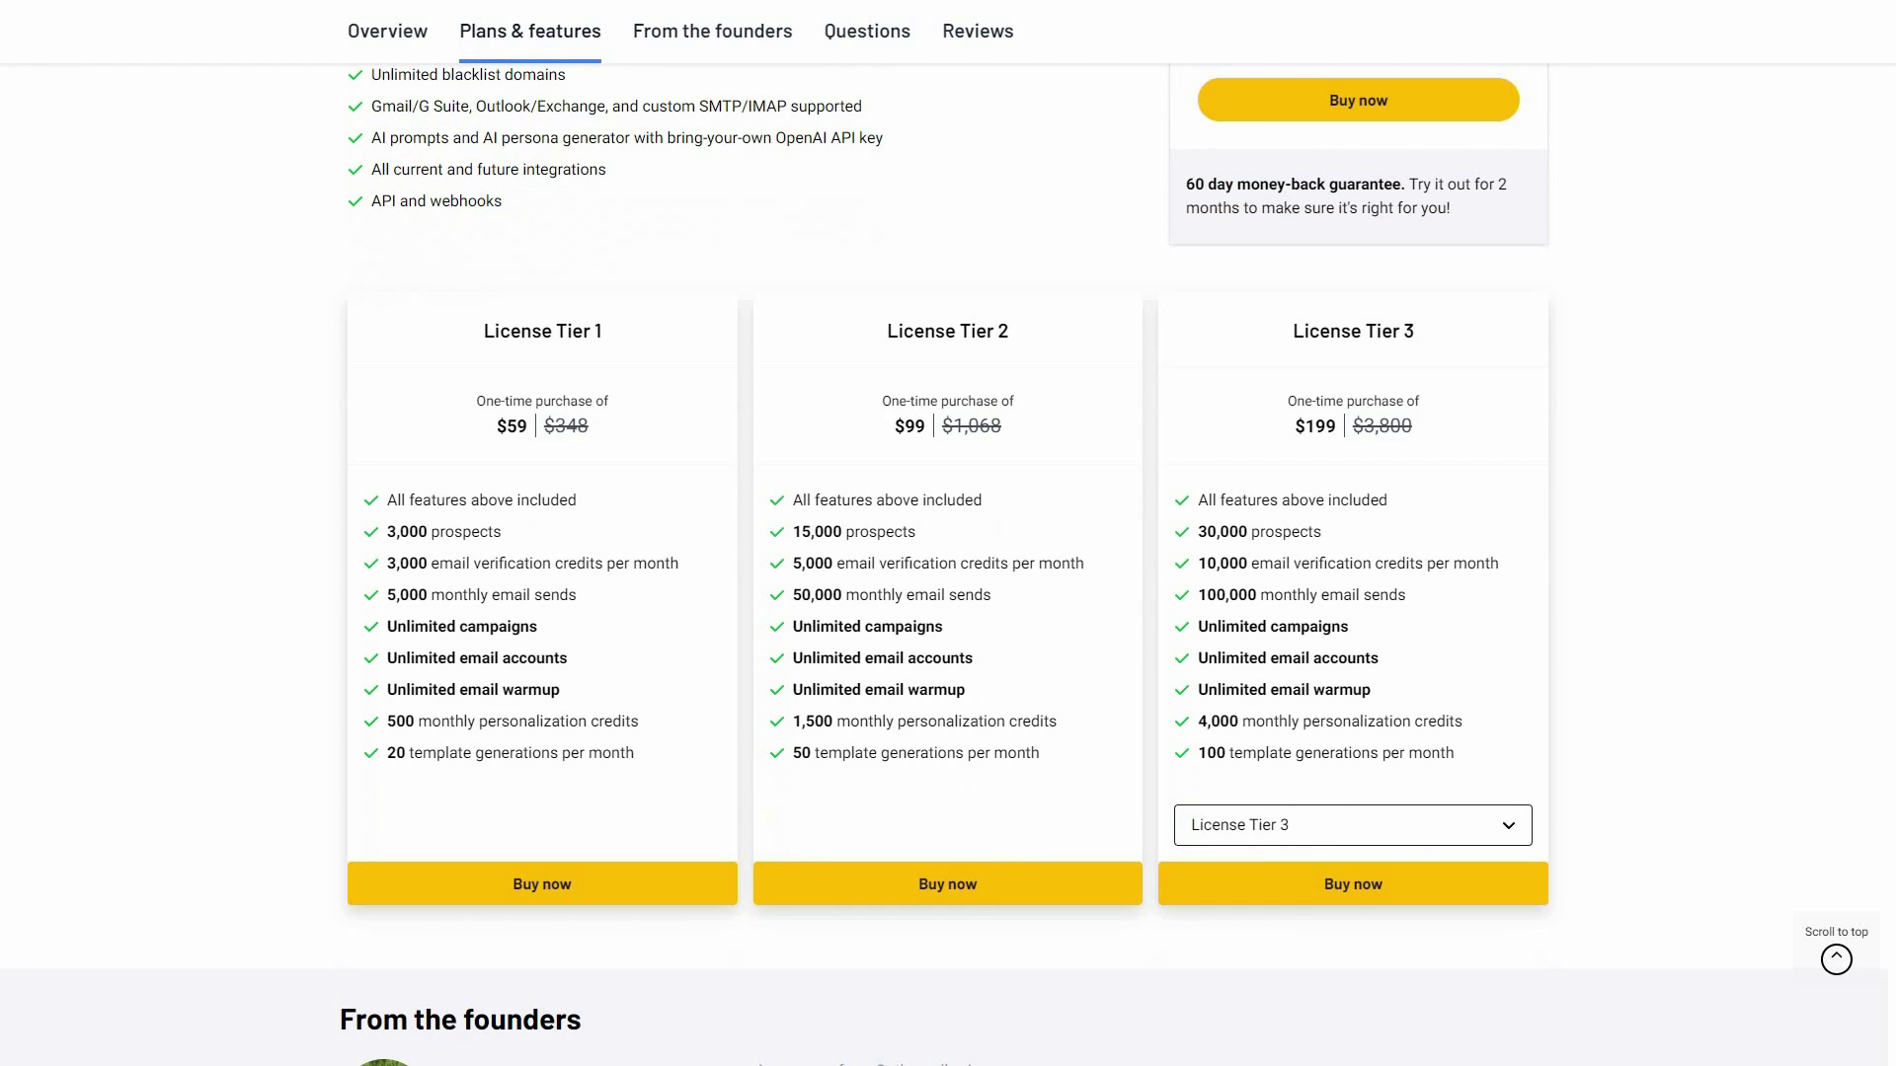
pyautogui.click(1308, 828)
pyautogui.click(1284, 913)
pyautogui.click(1313, 825)
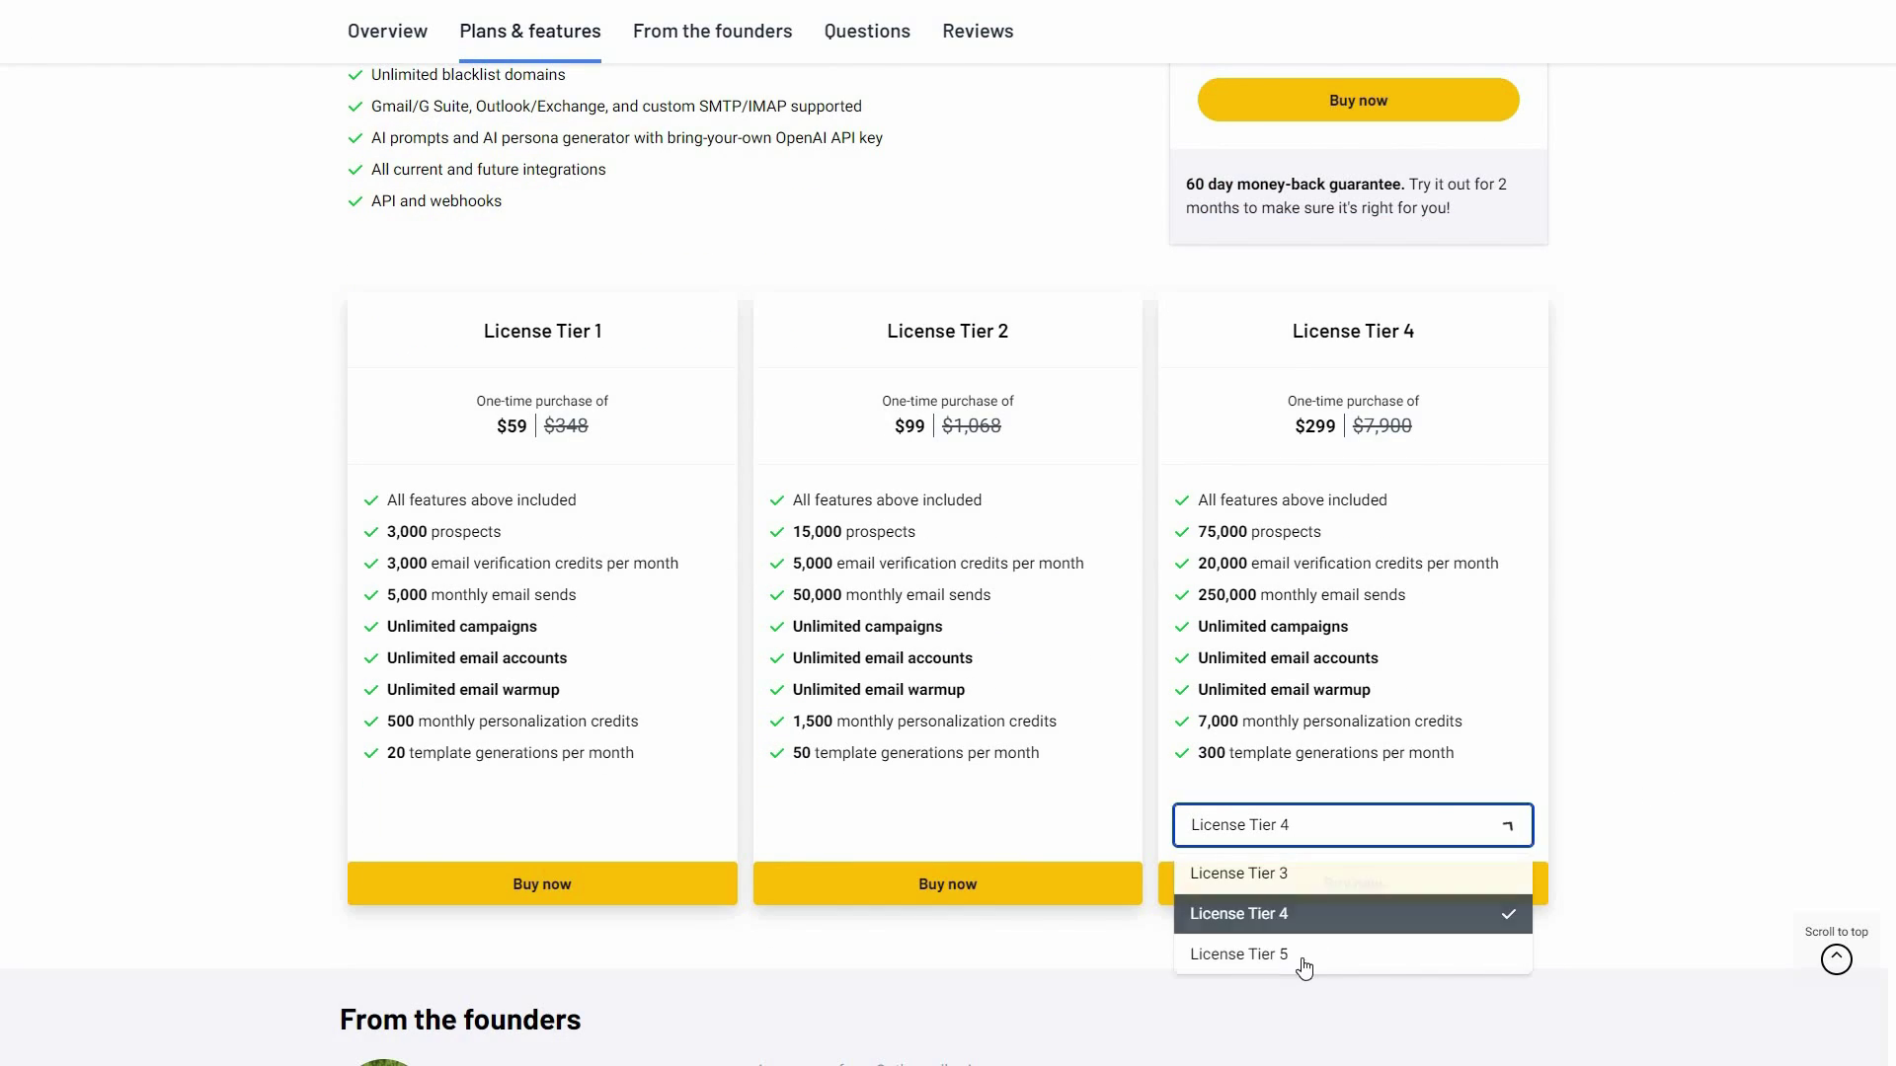
pyautogui.press('Return')
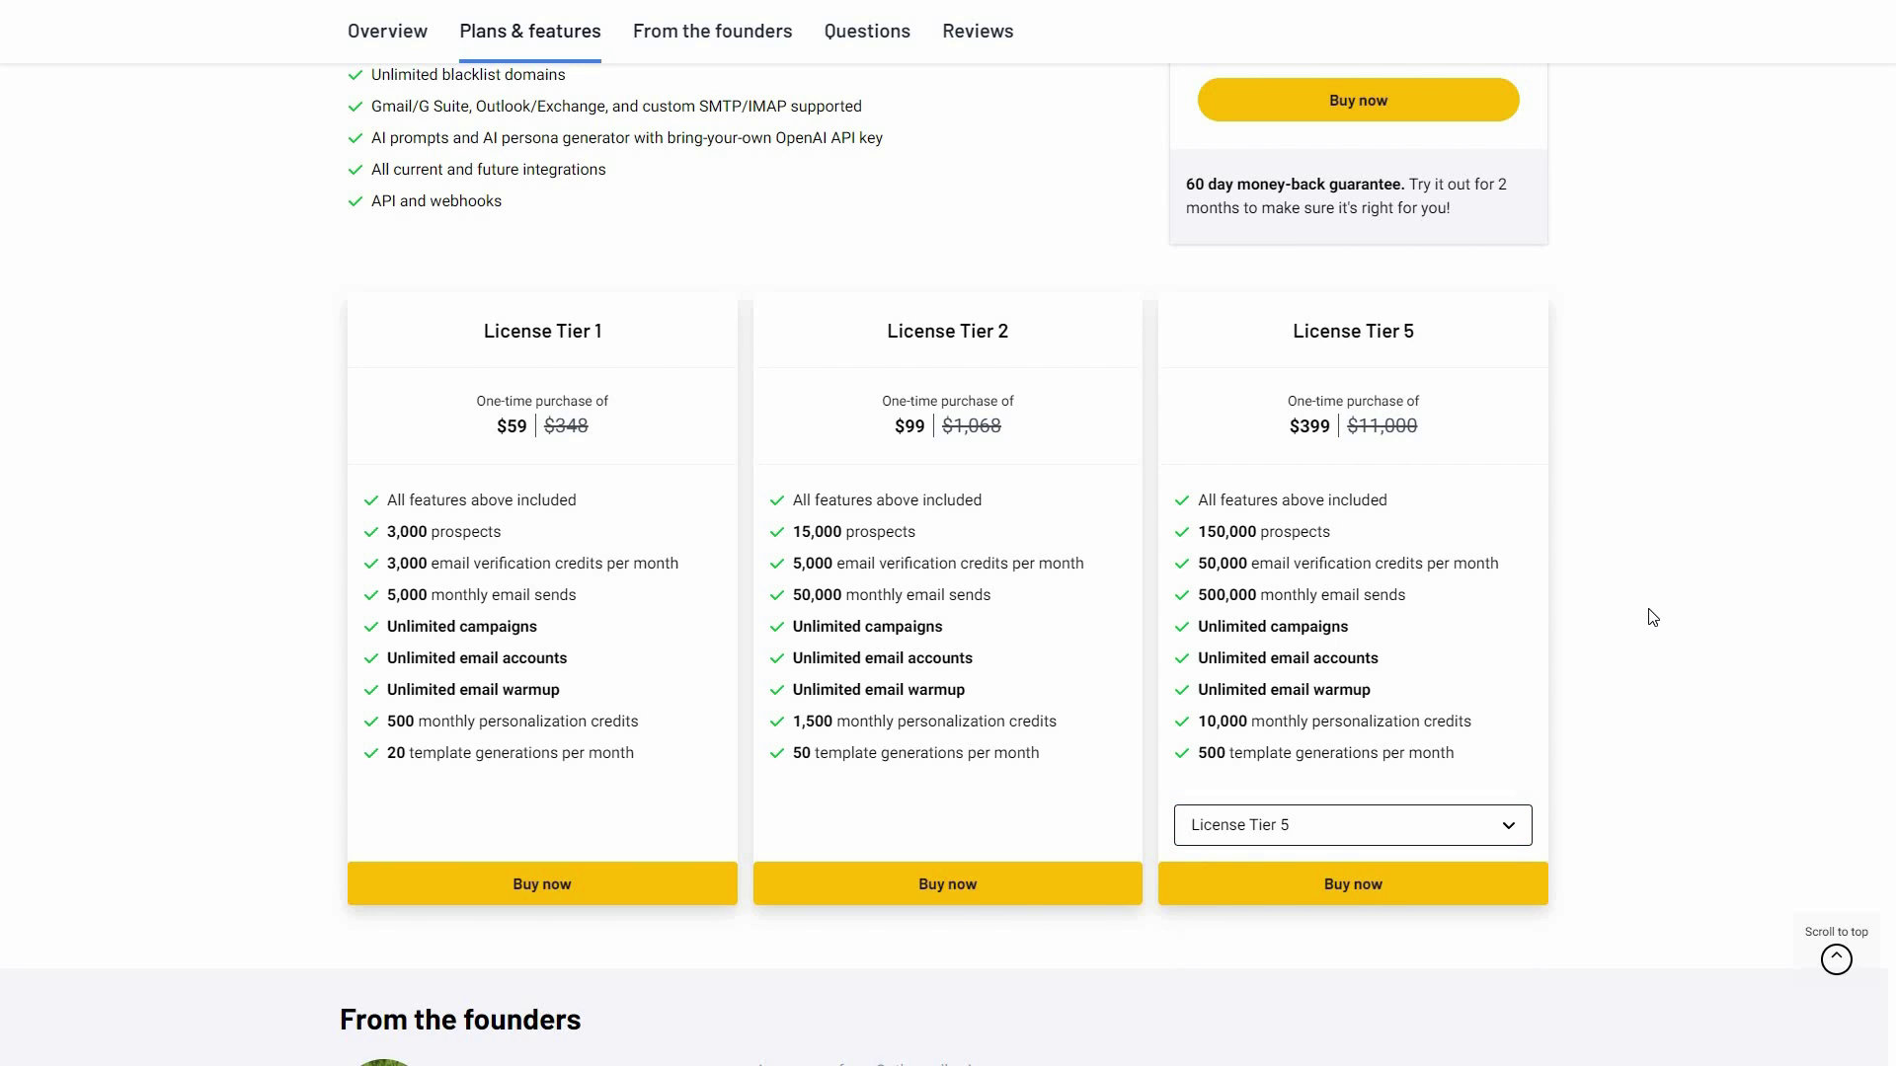